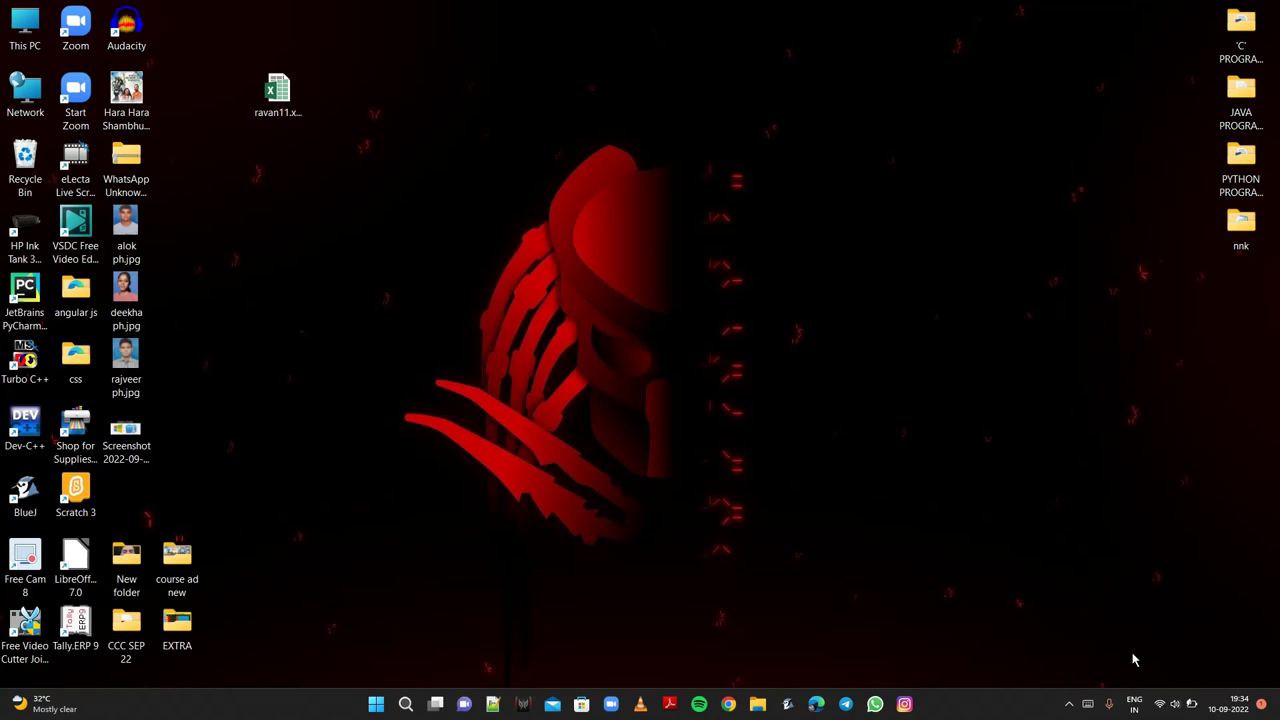
# Launch Excel 2013 from Windows search, dismiss the activation notice, and start a blank workbook
pyautogui.press('super')
pyautogui.write('exce')
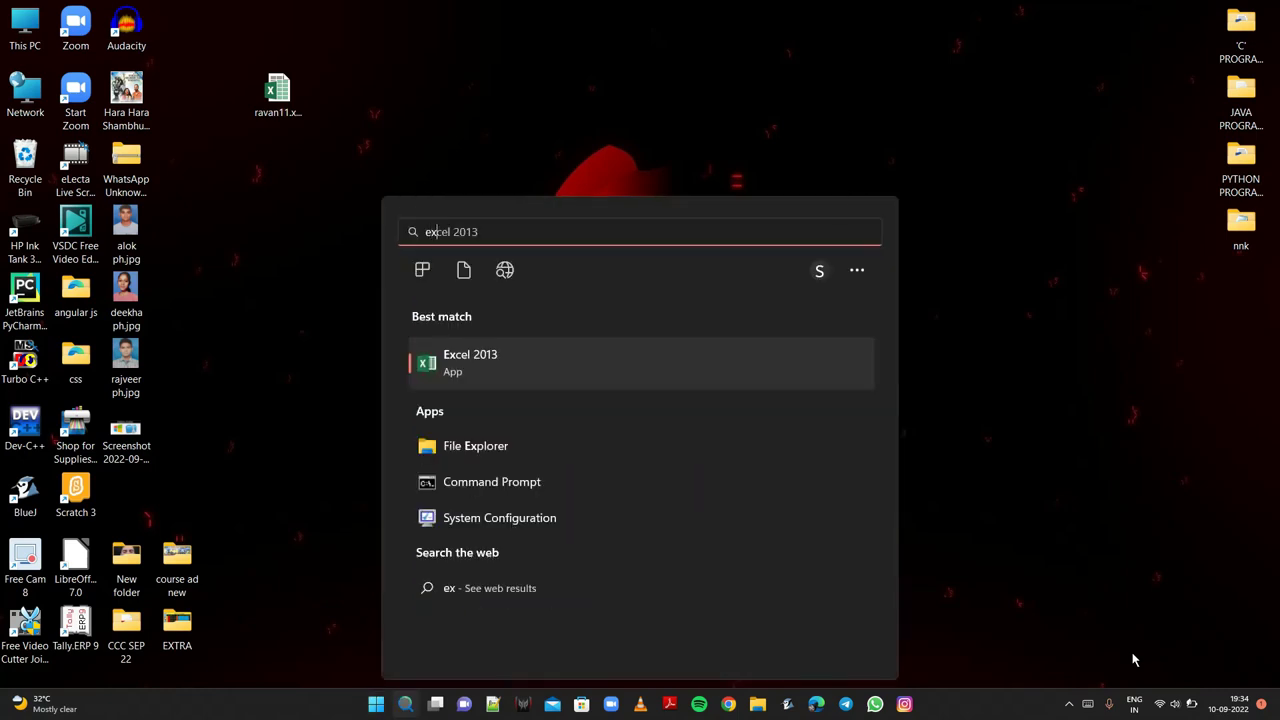
pyautogui.press('Return')
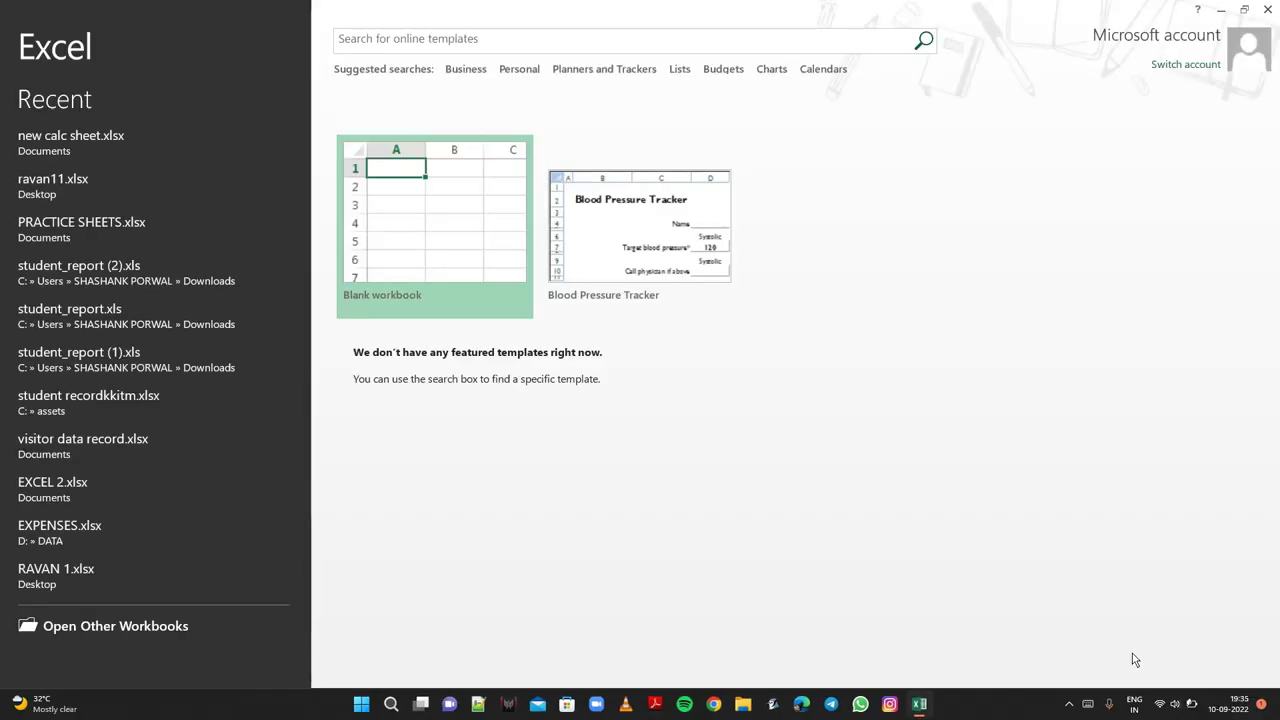
pyautogui.click(796, 206)
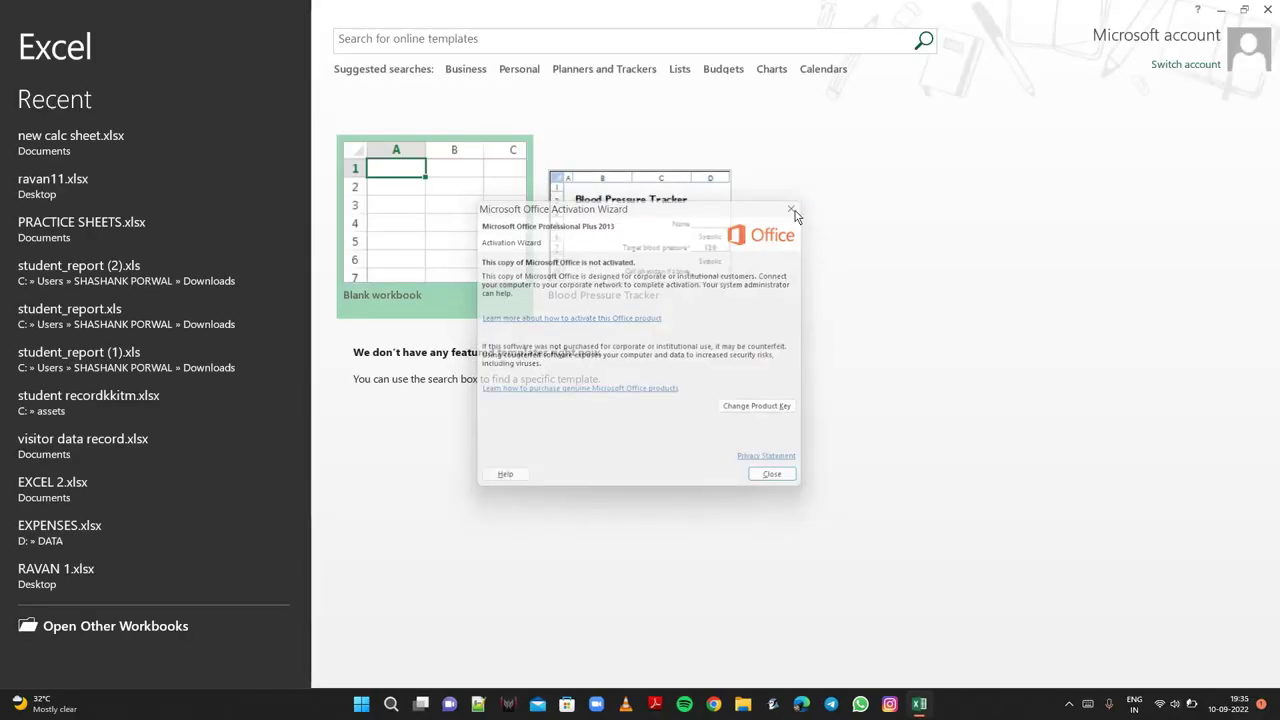
pyautogui.click(459, 205)
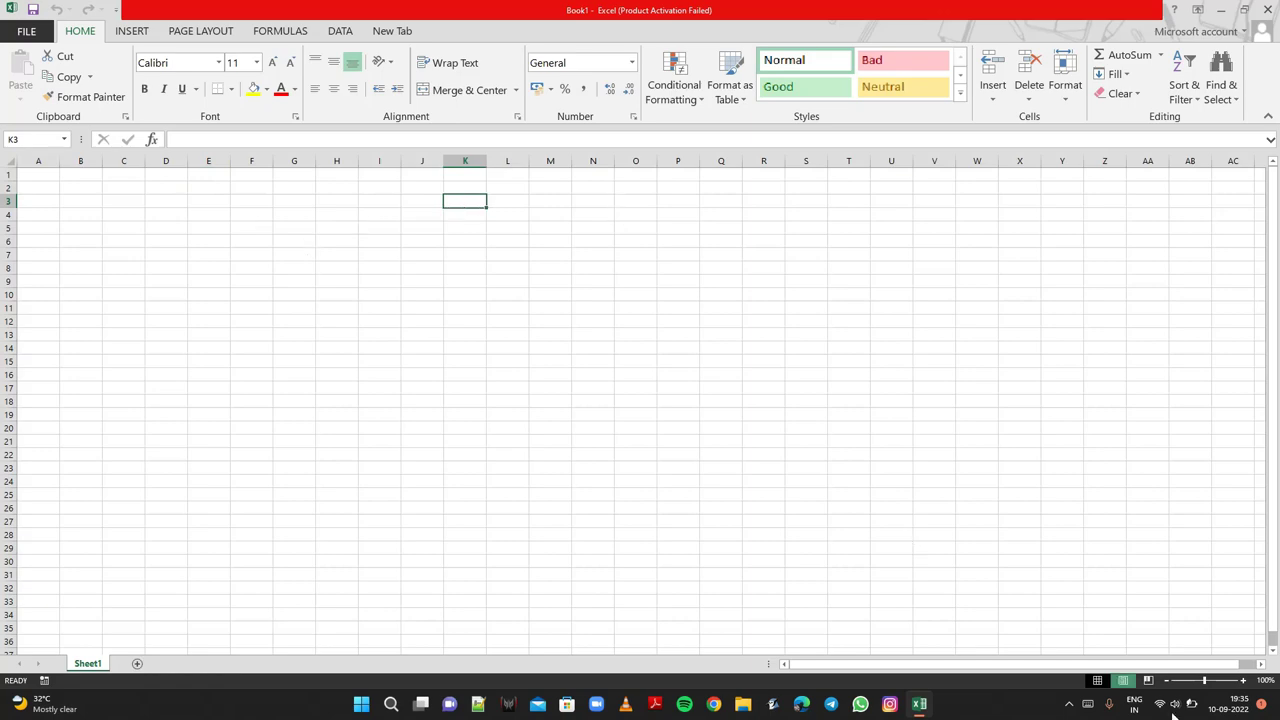
# Zoom the sheet to 200%, merge and centre A1:F2, and enter the title 'Pay Slip'
pyautogui.click(1243, 680)
pyautogui.click(1243, 680)
pyautogui.click(1243, 680)
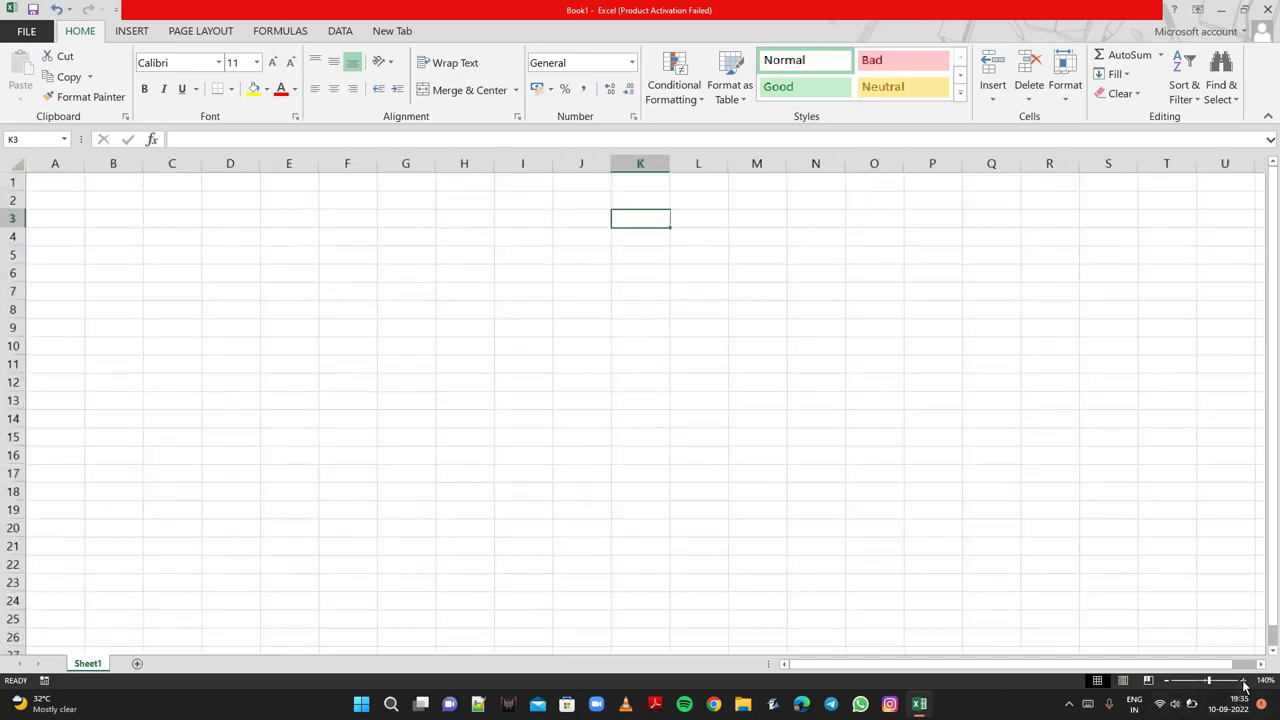
pyautogui.click(1243, 680)
pyautogui.click(1243, 680)
pyautogui.click(1243, 680)
pyautogui.click(1243, 680)
pyautogui.click(1243, 680)
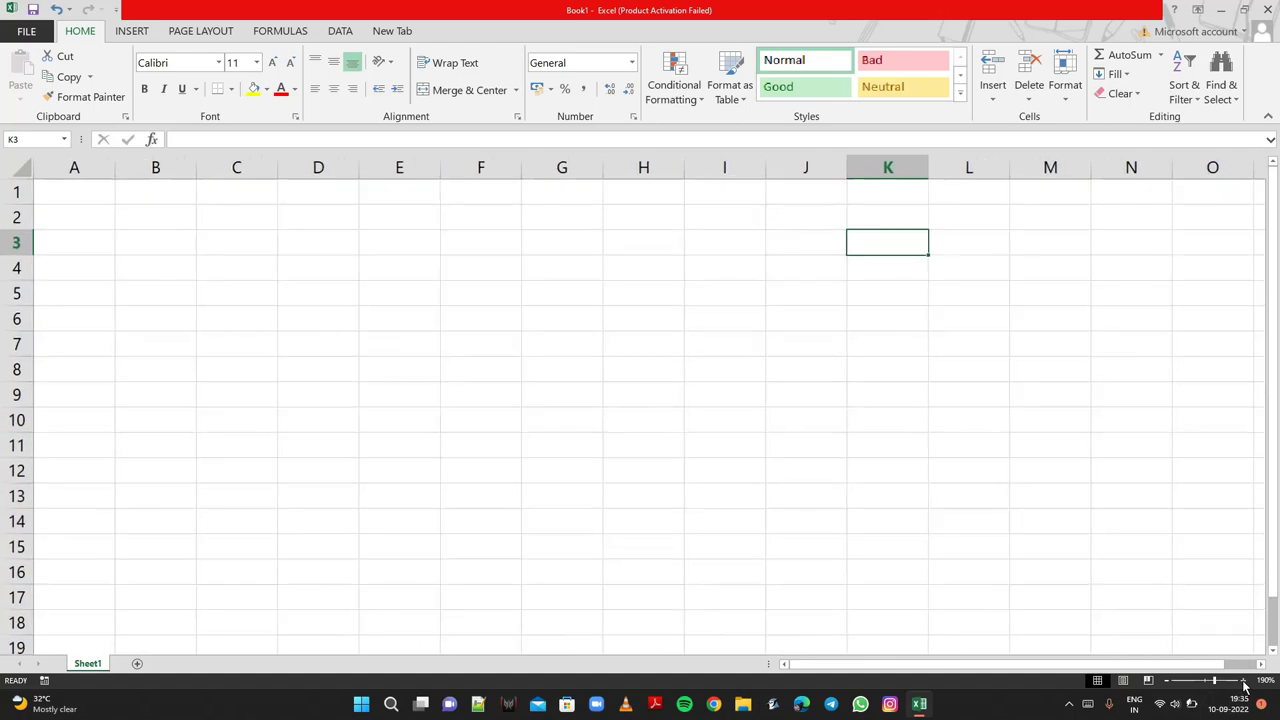
pyautogui.click(1243, 680)
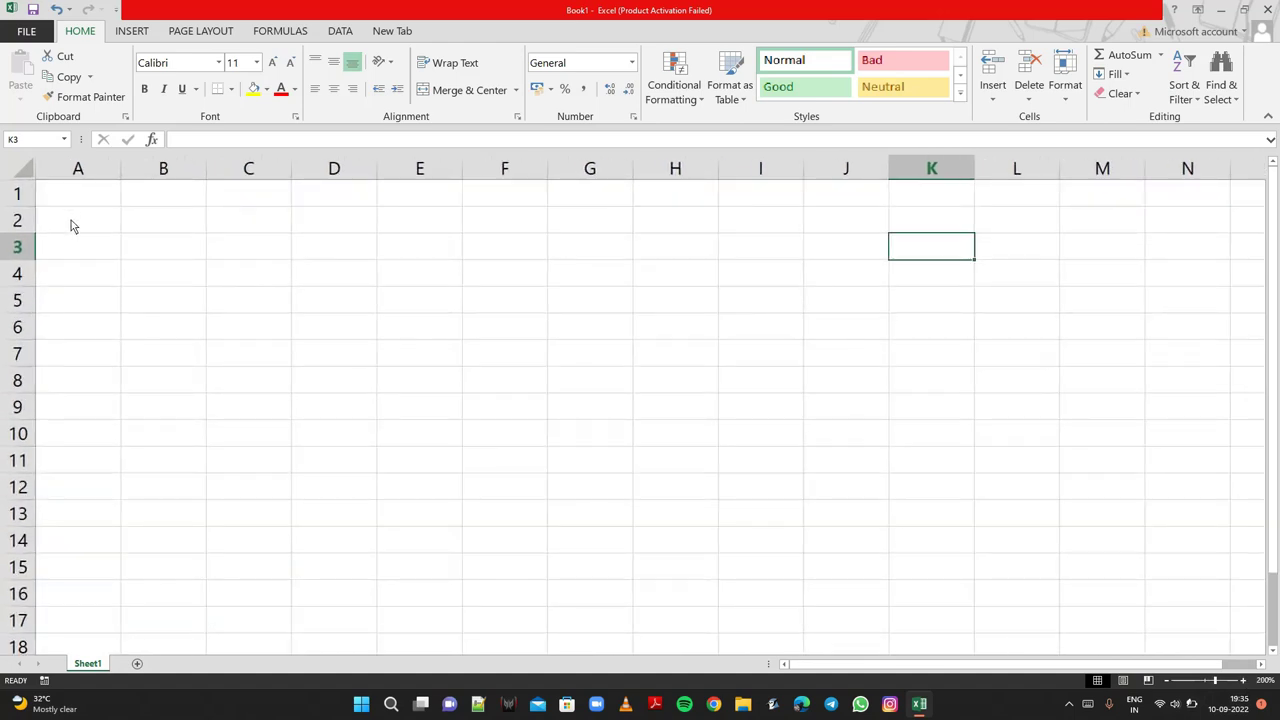
pyautogui.moveTo(103, 199)
pyautogui.mouseDown()
pyautogui.moveTo(418, 222)
pyautogui.moveTo(535, 216)
pyautogui.mouseUp()
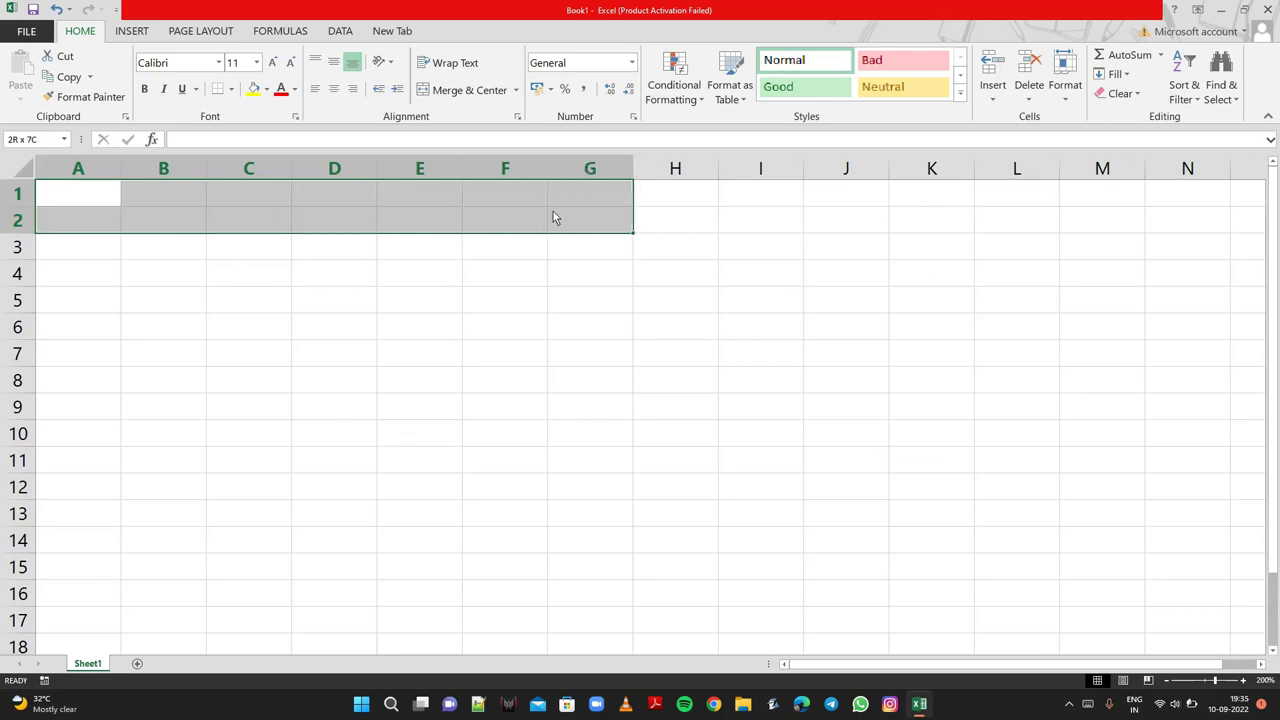
pyautogui.click(456, 95)
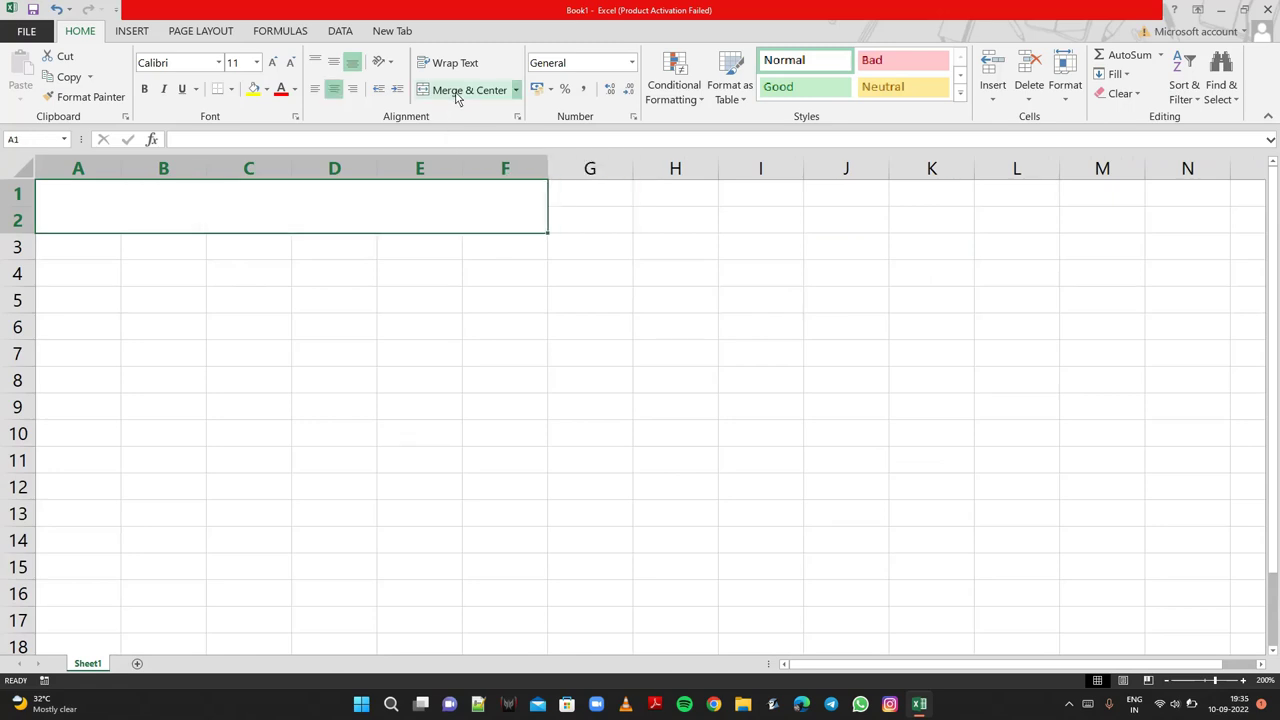
pyautogui.write('Pay ')
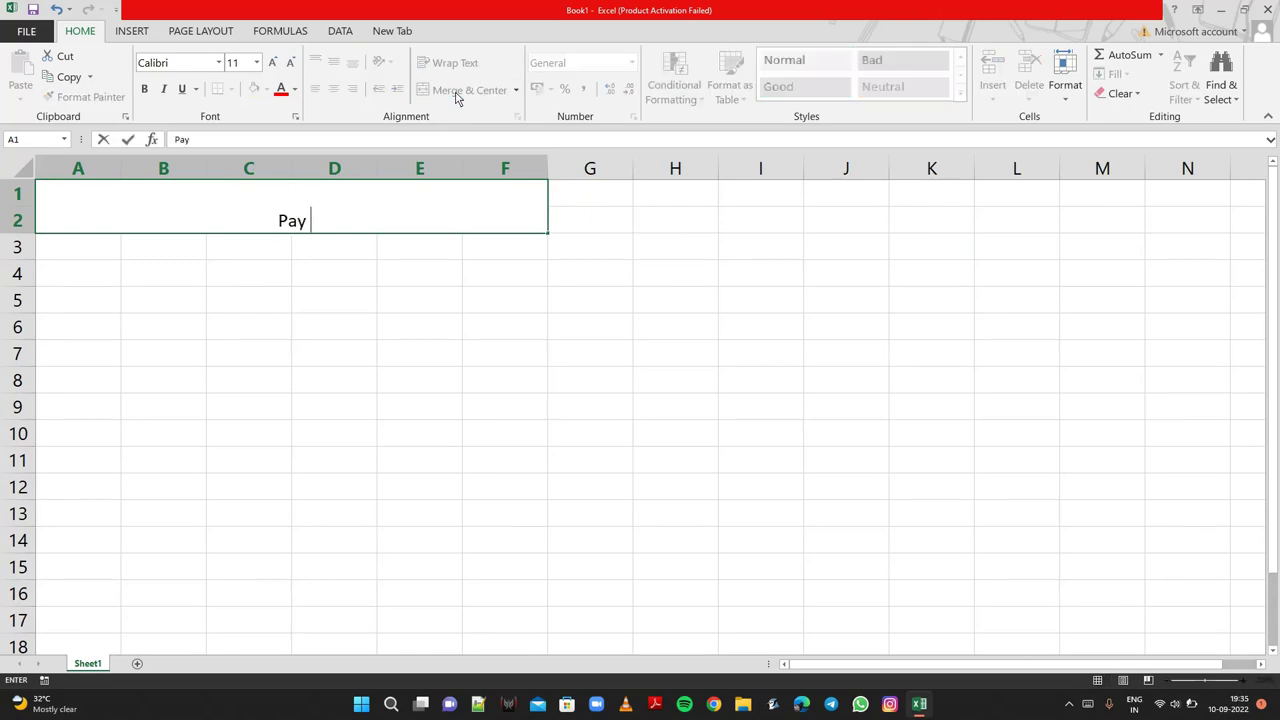
pyautogui.write('S')
pyautogui.write('lii')
pyautogui.press('BackSpace')
pyautogui.write('p')
# Make the Pay Slip title bold at 26-point font size
pyautogui.moveTo(337, 217); pyautogui.dragTo(40, 221)
pyautogui.click(145, 89)
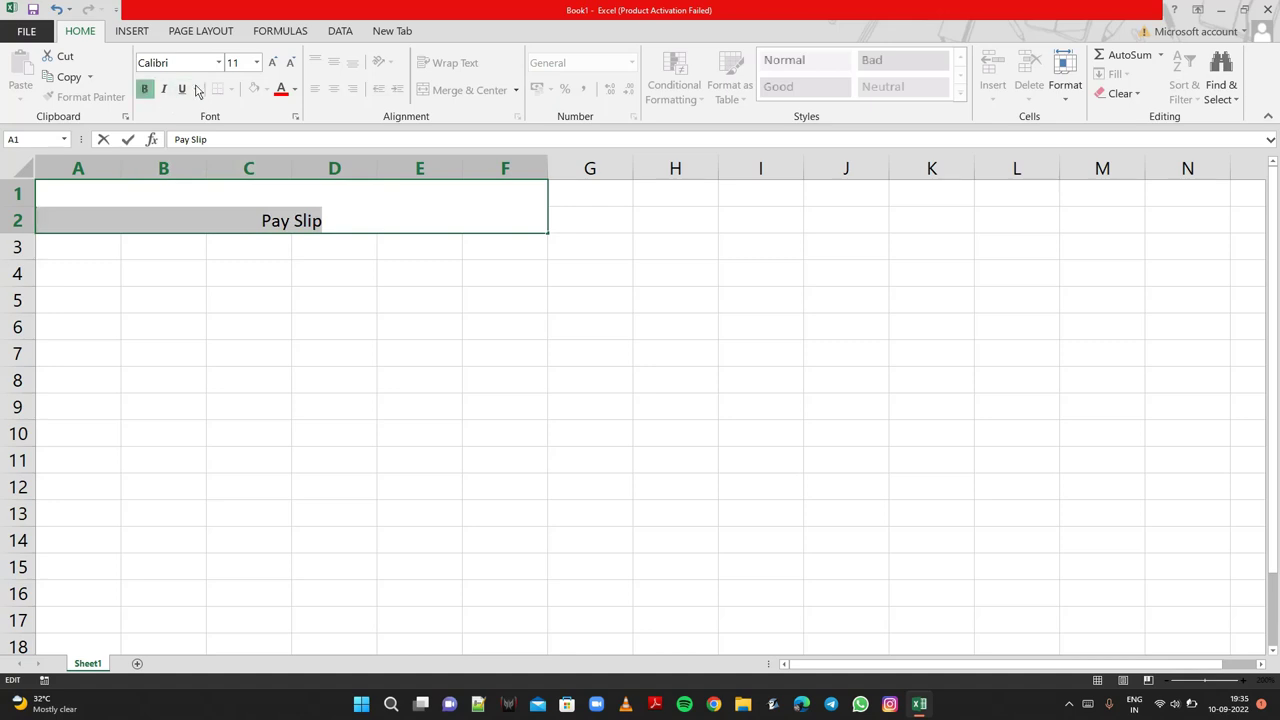
pyautogui.click(270, 63)
pyautogui.click(270, 63)
pyautogui.click(270, 63)
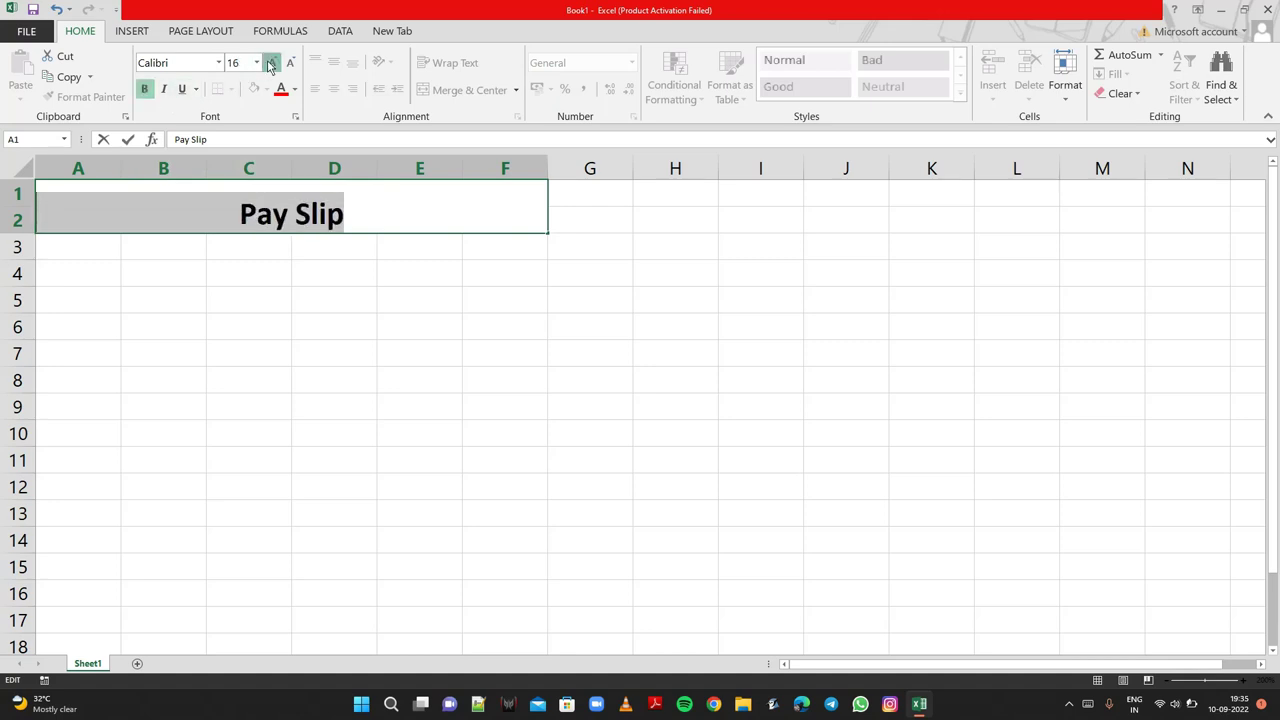
pyautogui.click(270, 63)
pyautogui.click(270, 63)
pyautogui.click(270, 63)
pyautogui.click(270, 63)
pyautogui.click(270, 63)
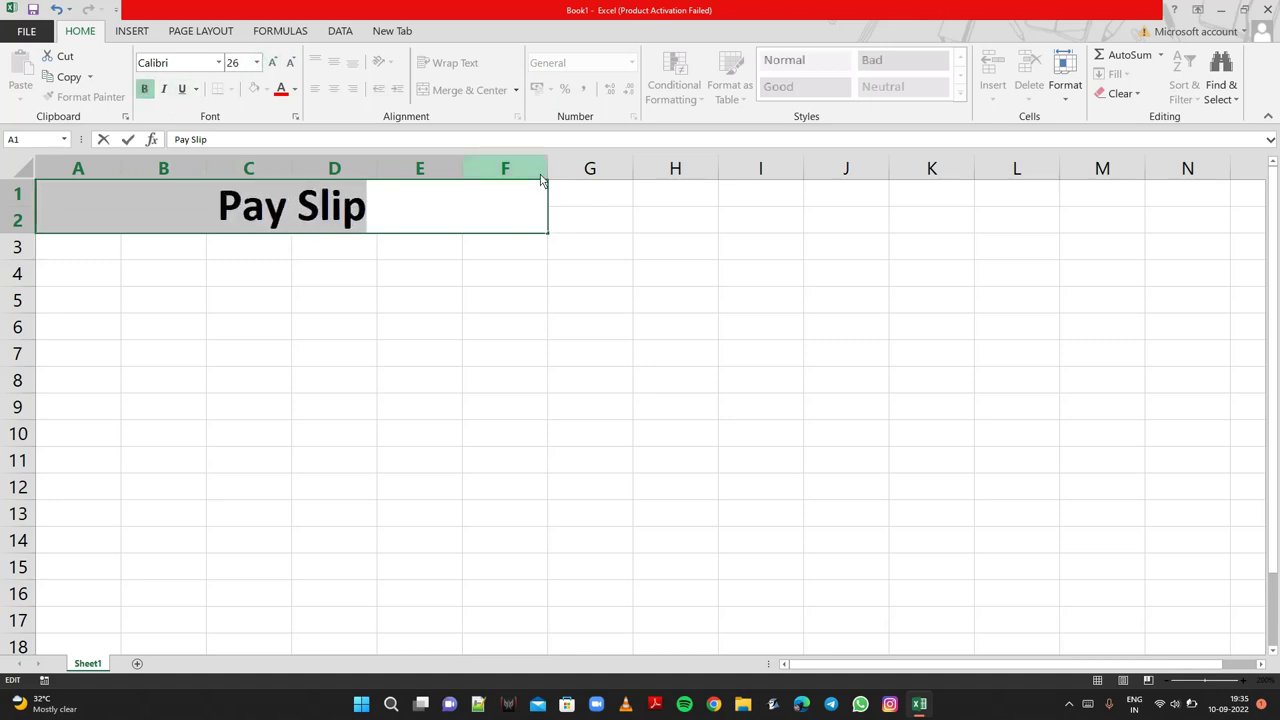
pyautogui.click(621, 241)
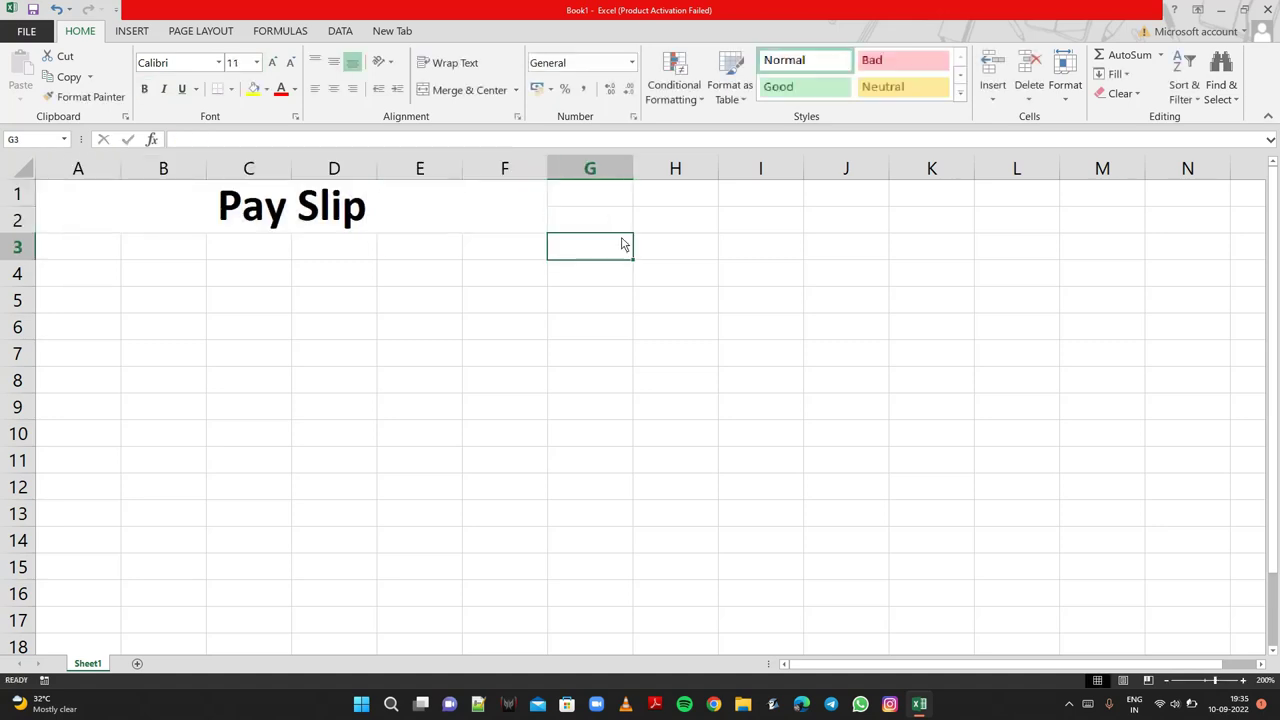
# Enter 'Name of Employee' in A3, autofit column A, and type the employee's full name in B3
pyautogui.click(98, 257)
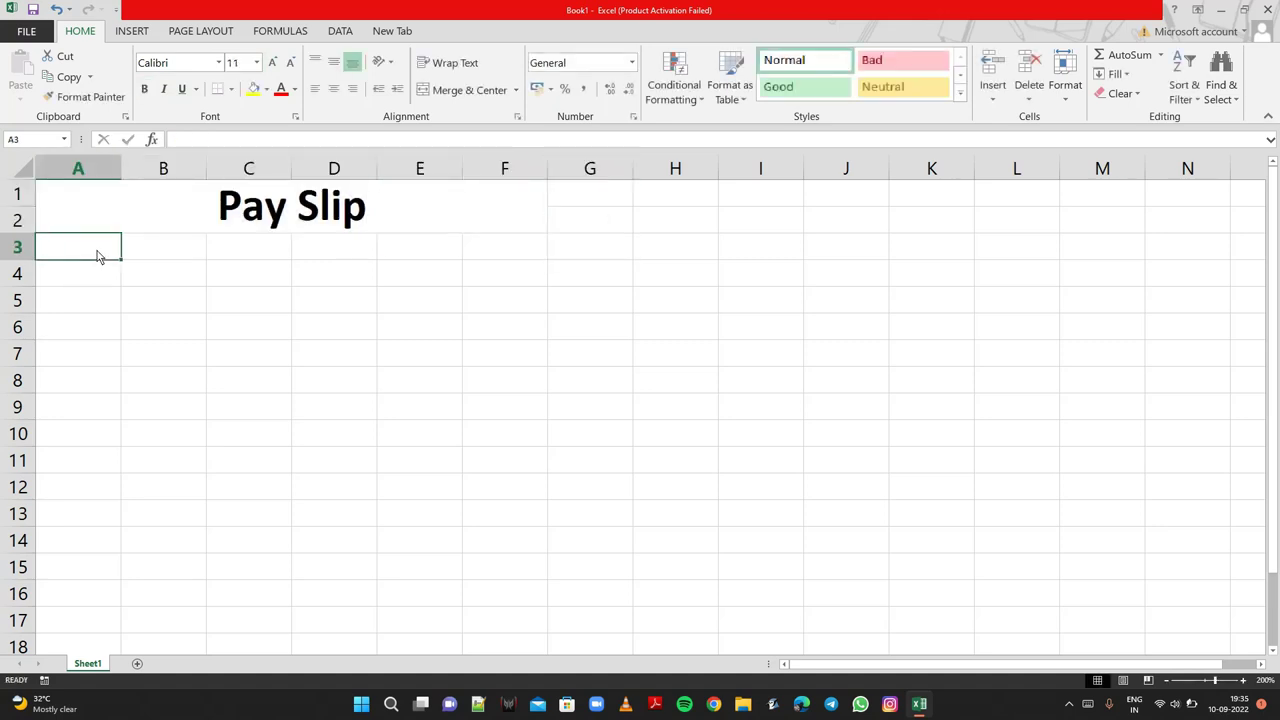
pyautogui.write('Nam')
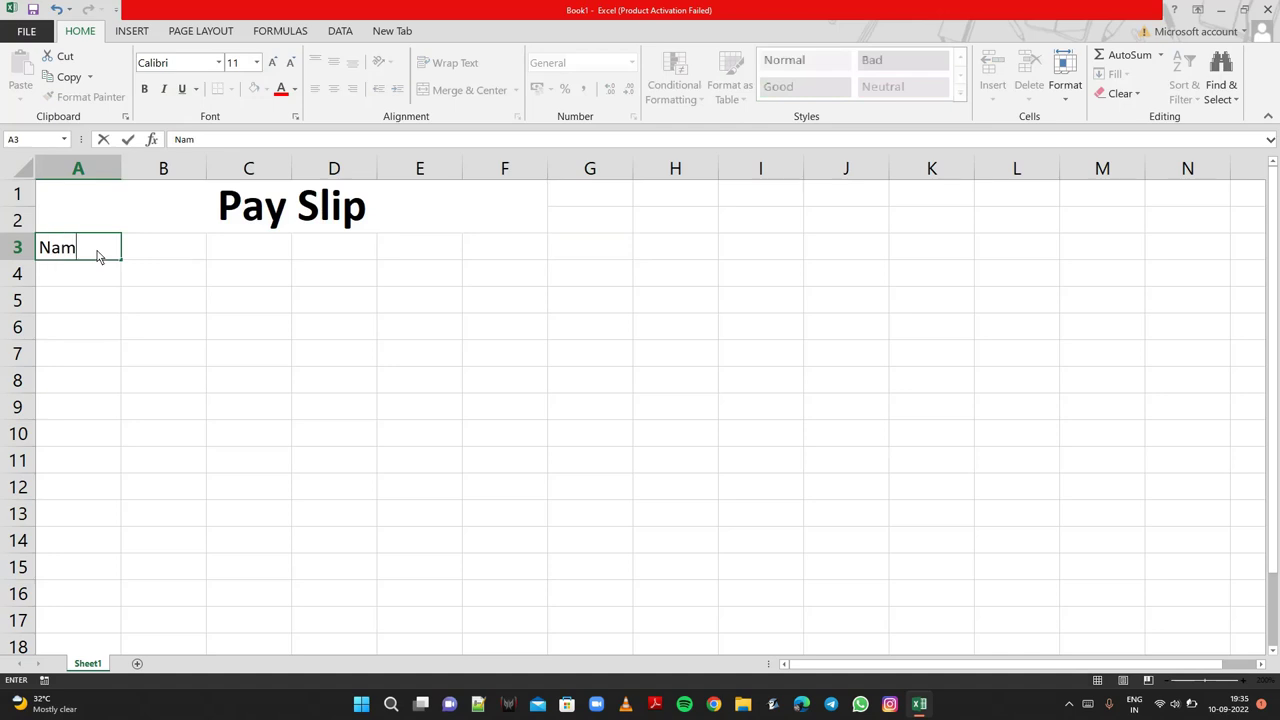
pyautogui.write('e ')
pyautogui.write('o')
pyautogui.write('f')
pyautogui.write(' Emplo')
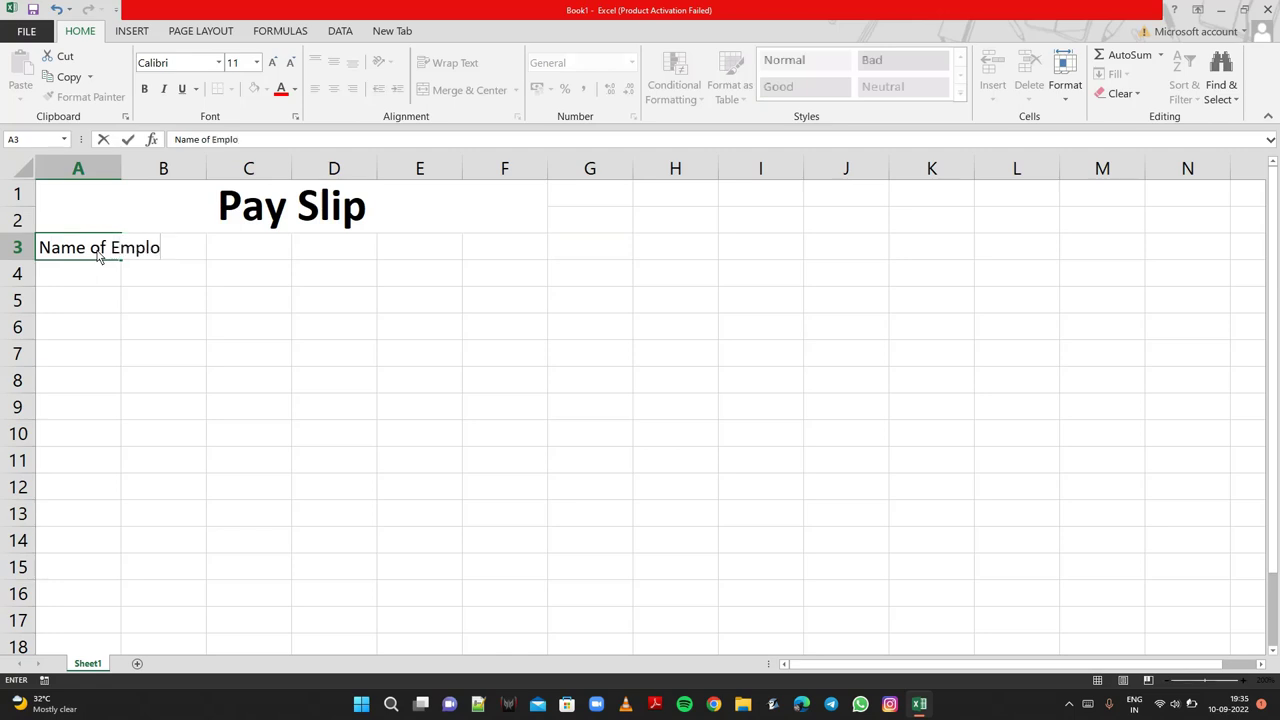
pyautogui.write('y')
pyautogui.write('ee')
pyautogui.click(200, 258)
pyautogui.click(189, 277)
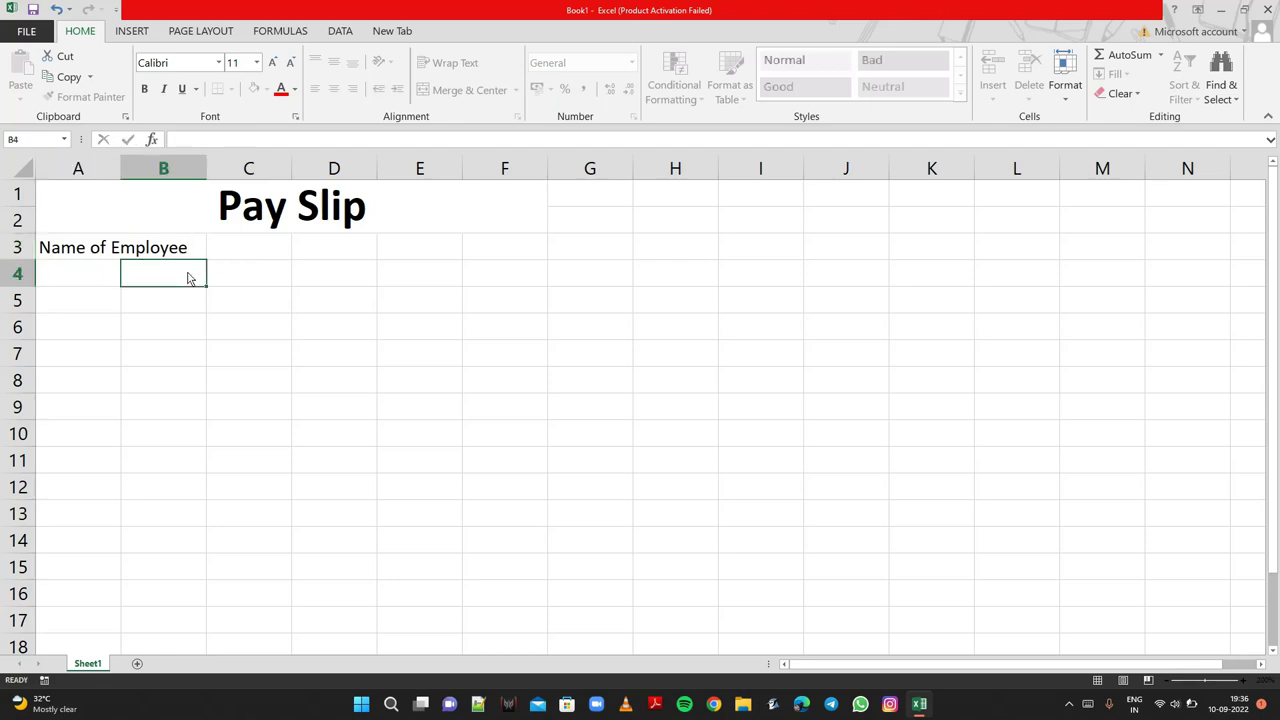
pyautogui.click(176, 250)
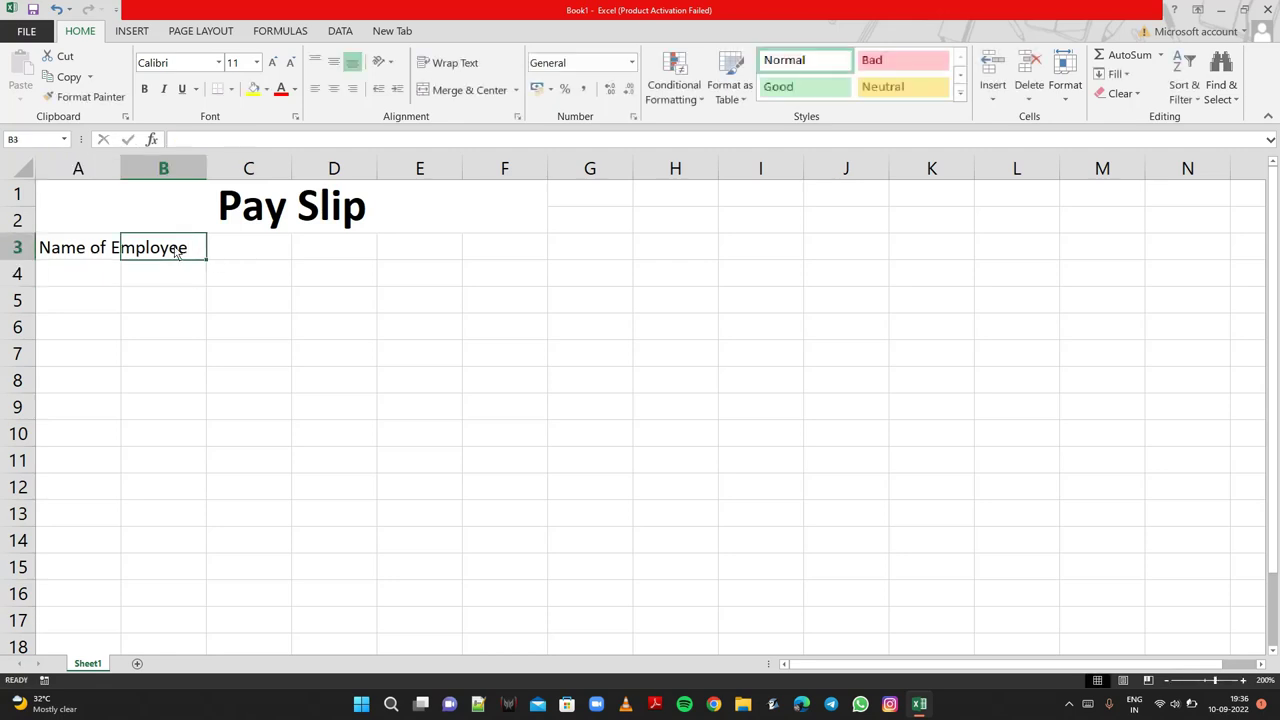
pyautogui.doubleClick(121, 172)
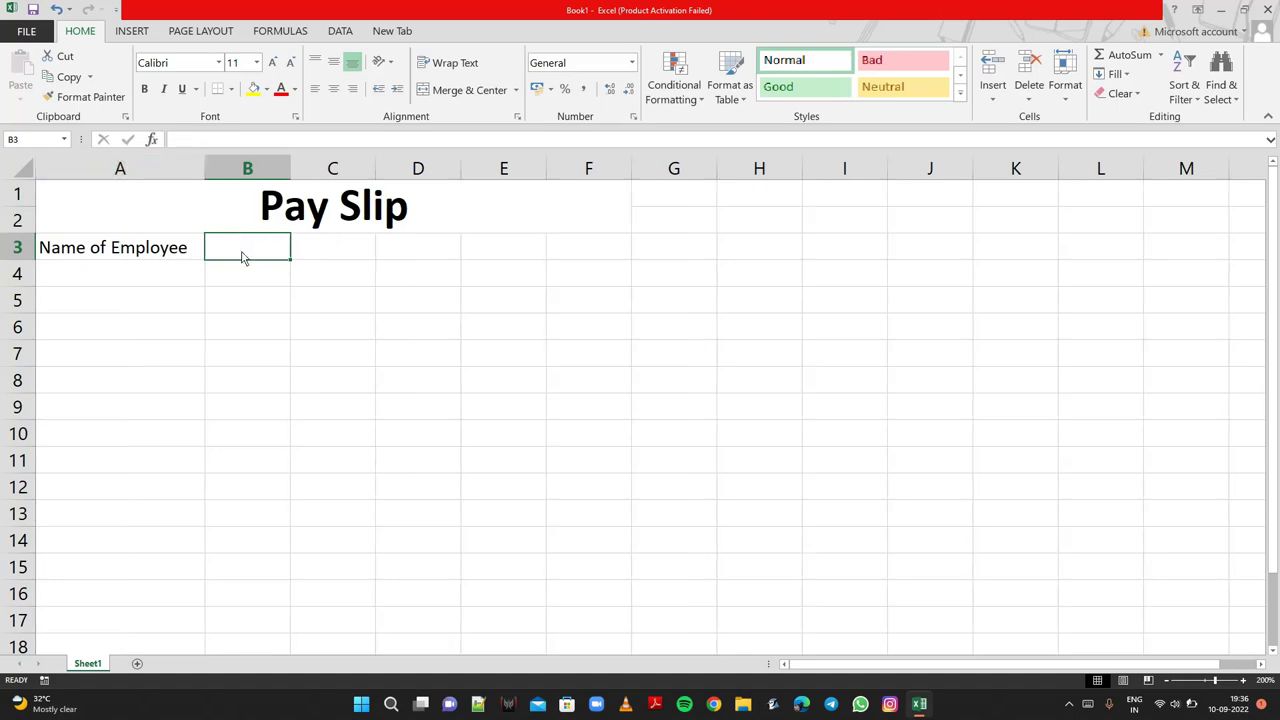
pyautogui.write('Mr')
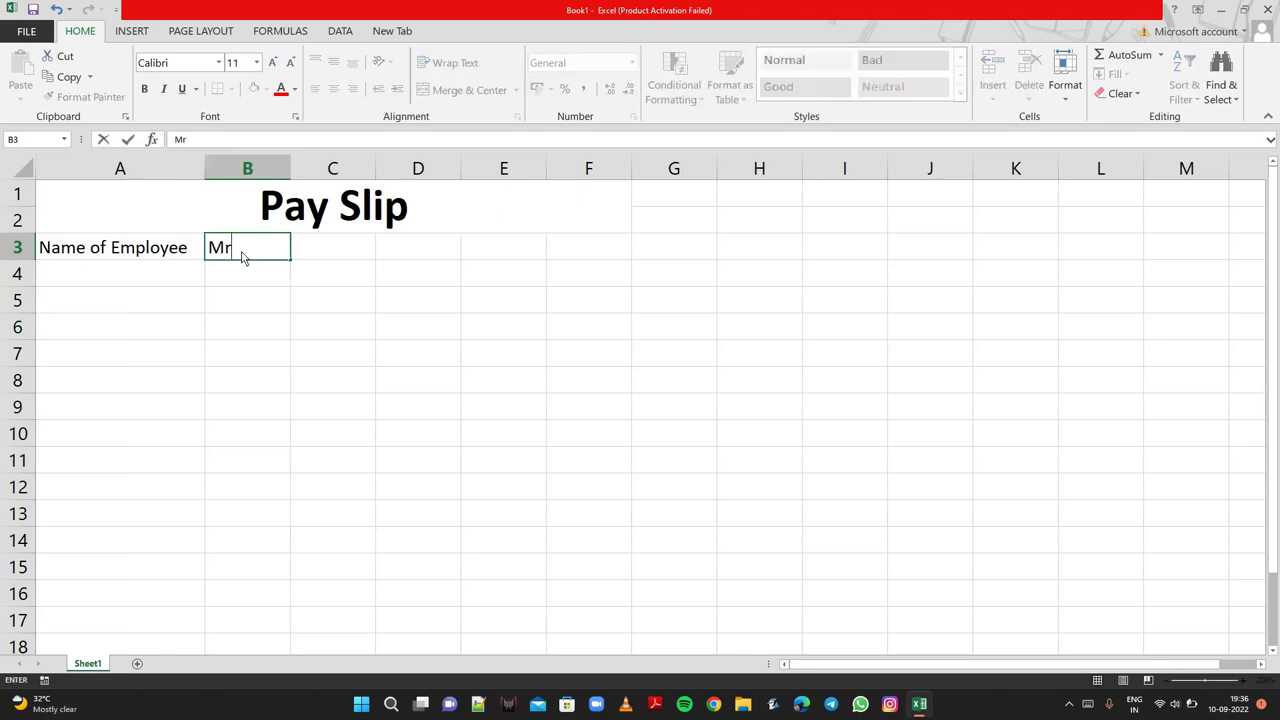
pyautogui.write('. ')
pyautogui.write('Raje')
pyautogui.write('sh')
pyautogui.write(' Kumar')
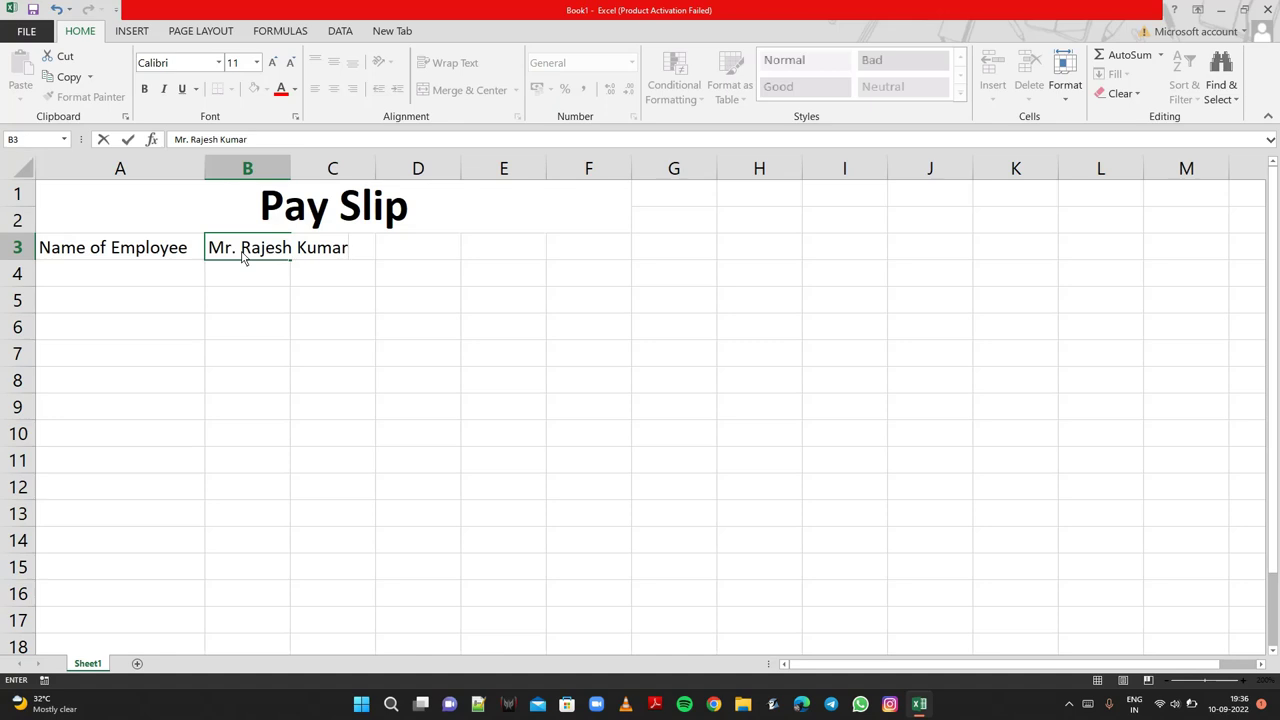
pyautogui.click(160, 270)
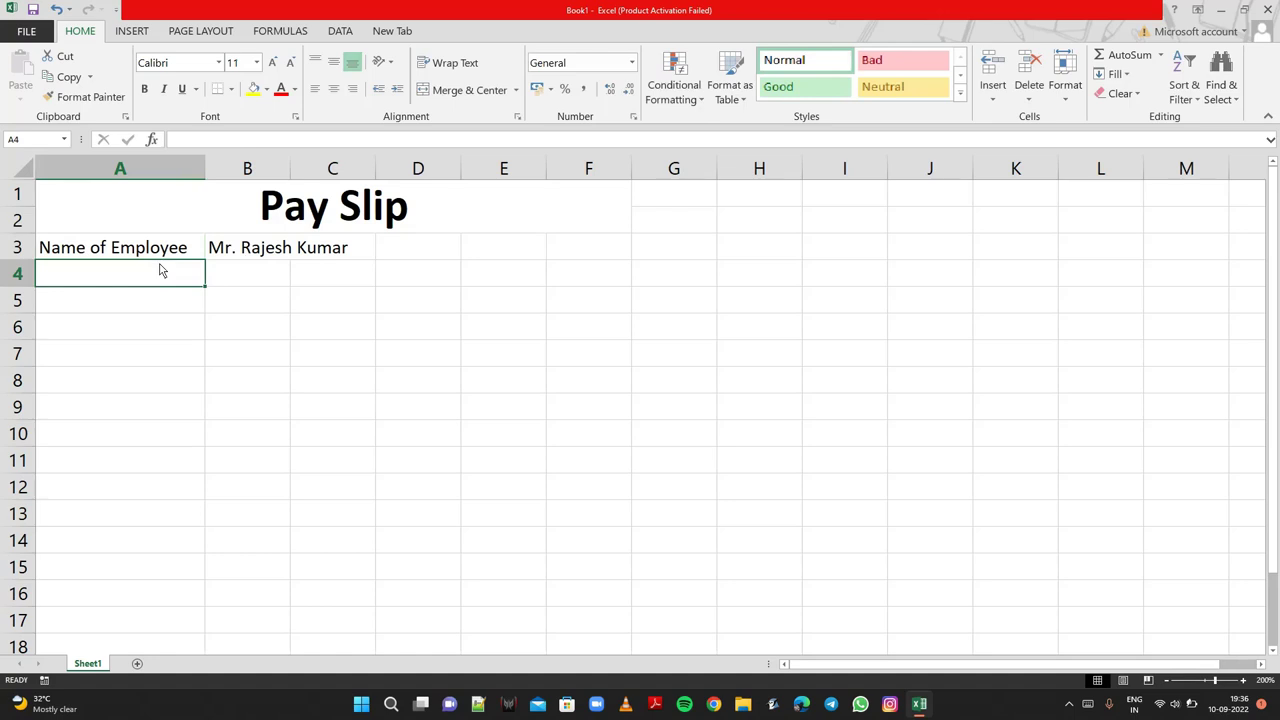
# Enter the labels 'Desig. :' in A4 and 'Department:' in A5
pyautogui.write('des')
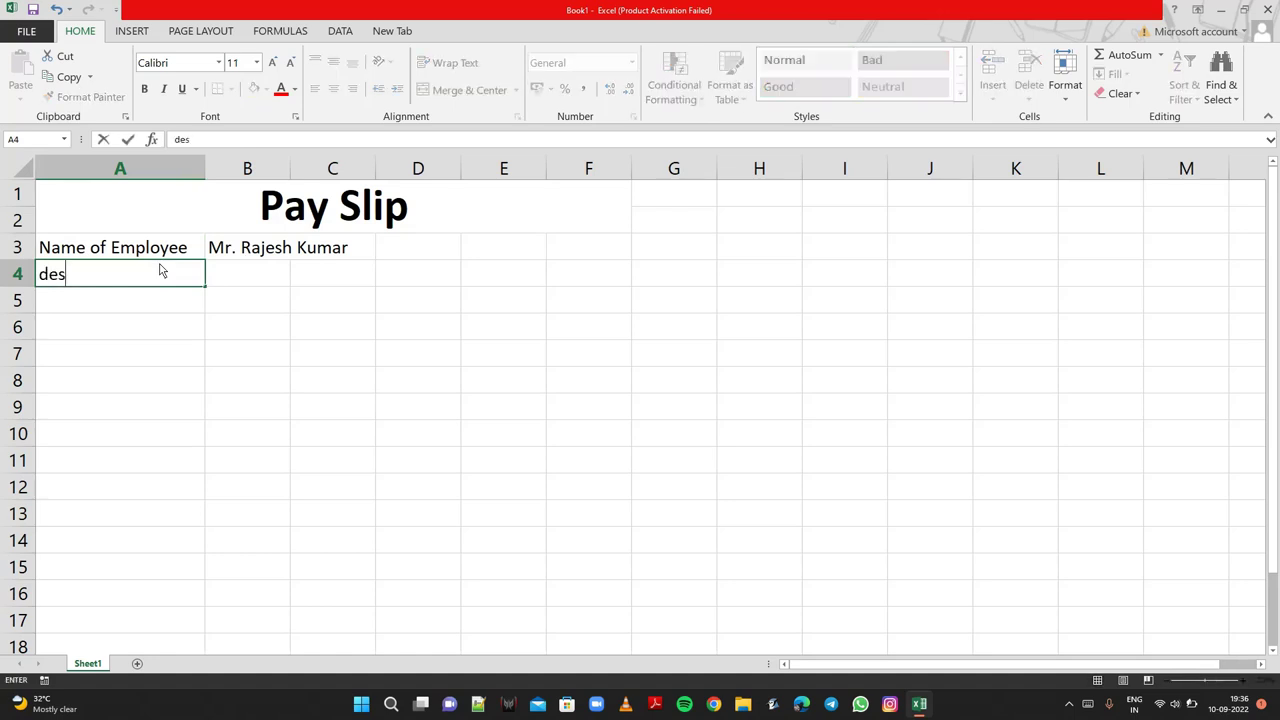
pyautogui.write('i')
pyautogui.press('BackSpace')
pyautogui.press('BackSpace')
pyautogui.press('BackSpace')
pyautogui.press('BackSpace')
pyautogui.write('Des')
pyautogui.write('ig.')
pyautogui.write(':')
pyautogui.press('BackSpace')
pyautogui.write(':')
pyautogui.press('Return')
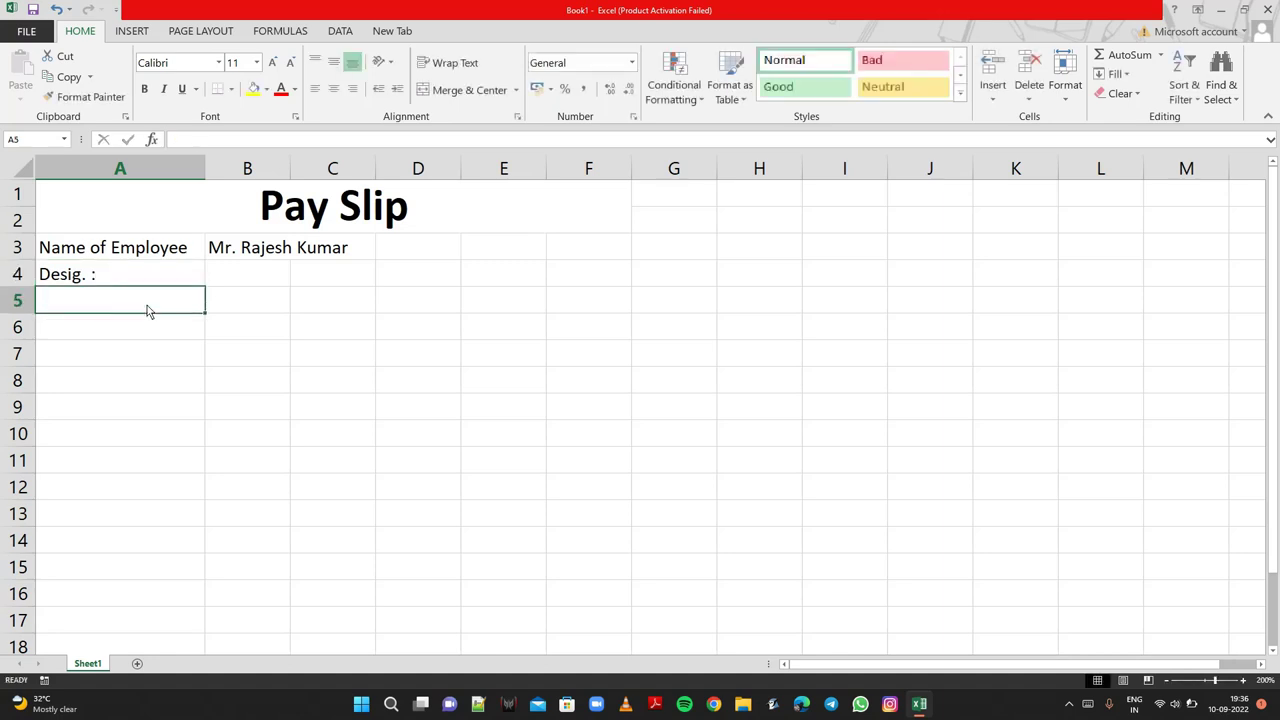
pyautogui.write('Depart')
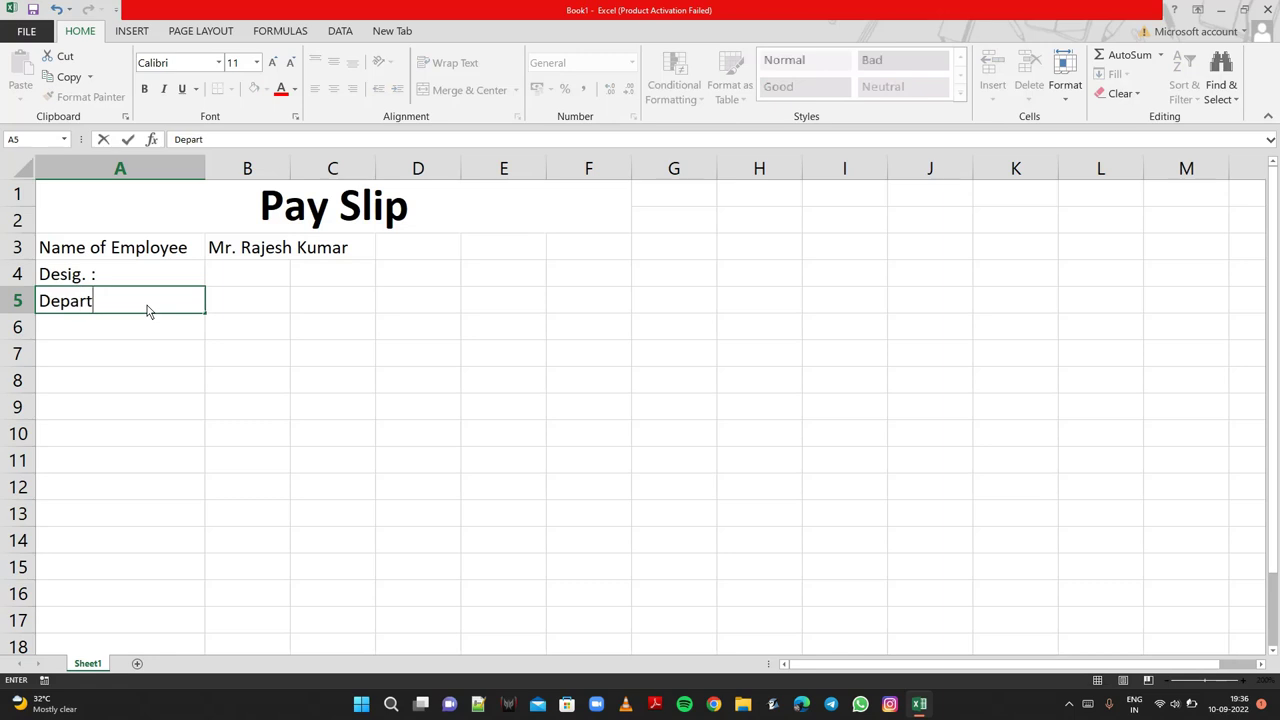
pyautogui.write('ment')
pyautogui.write(':')
pyautogui.click(254, 281)
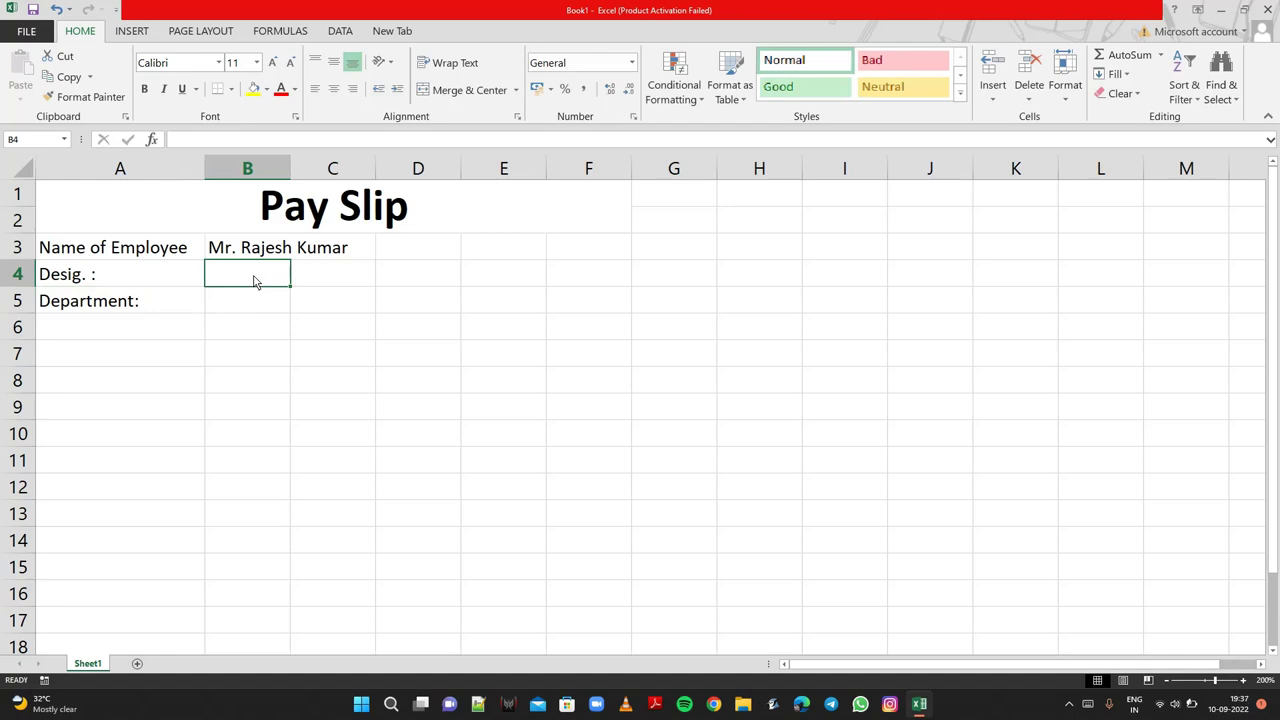
# Fill in 'Computer Operator' in B4 and 'HRD' in B5
pyautogui.write('C')
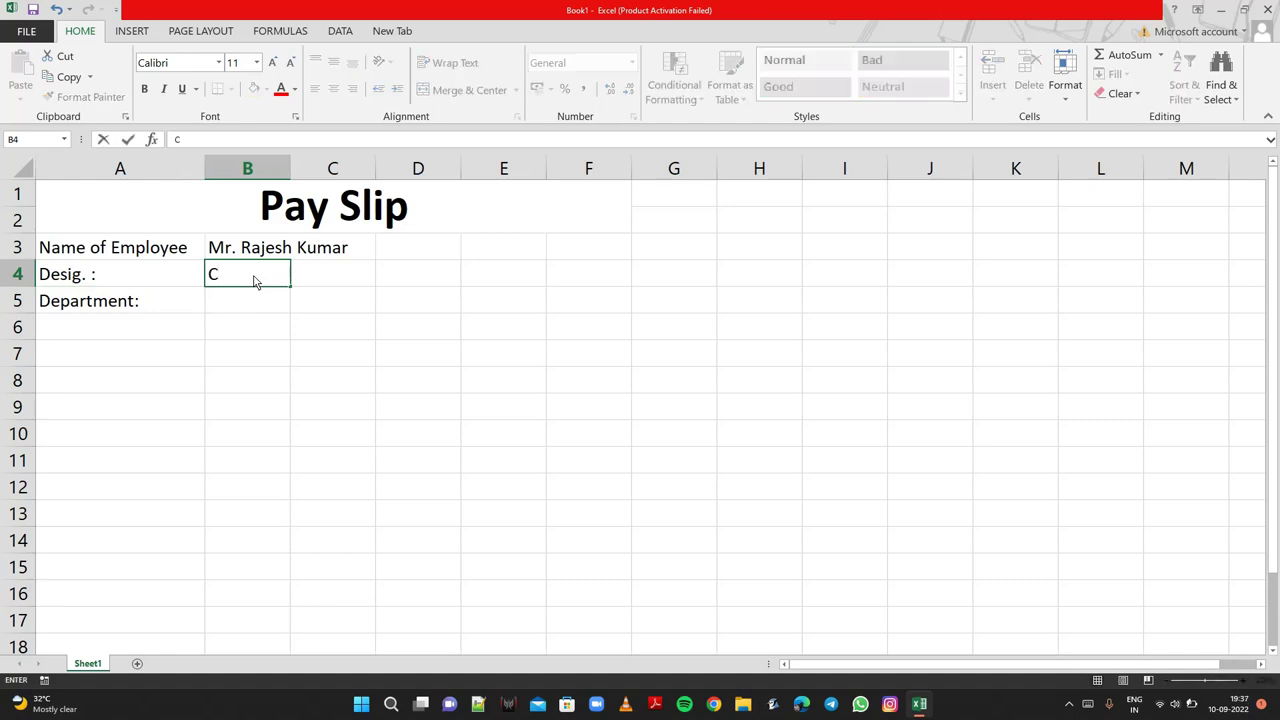
pyautogui.write('omputer')
pyautogui.write(' O')
pyautogui.write('pert')
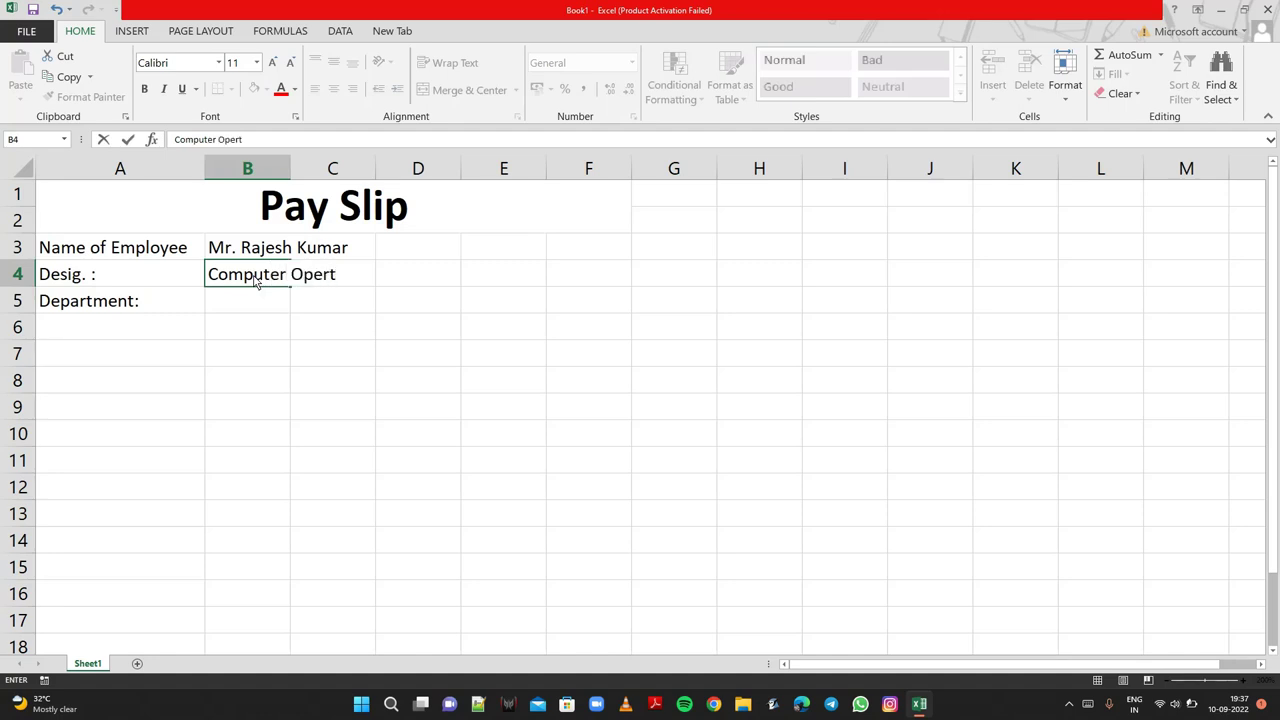
pyautogui.press('BackSpace')
pyautogui.write('at')
pyautogui.write('or')
pyautogui.click(249, 300)
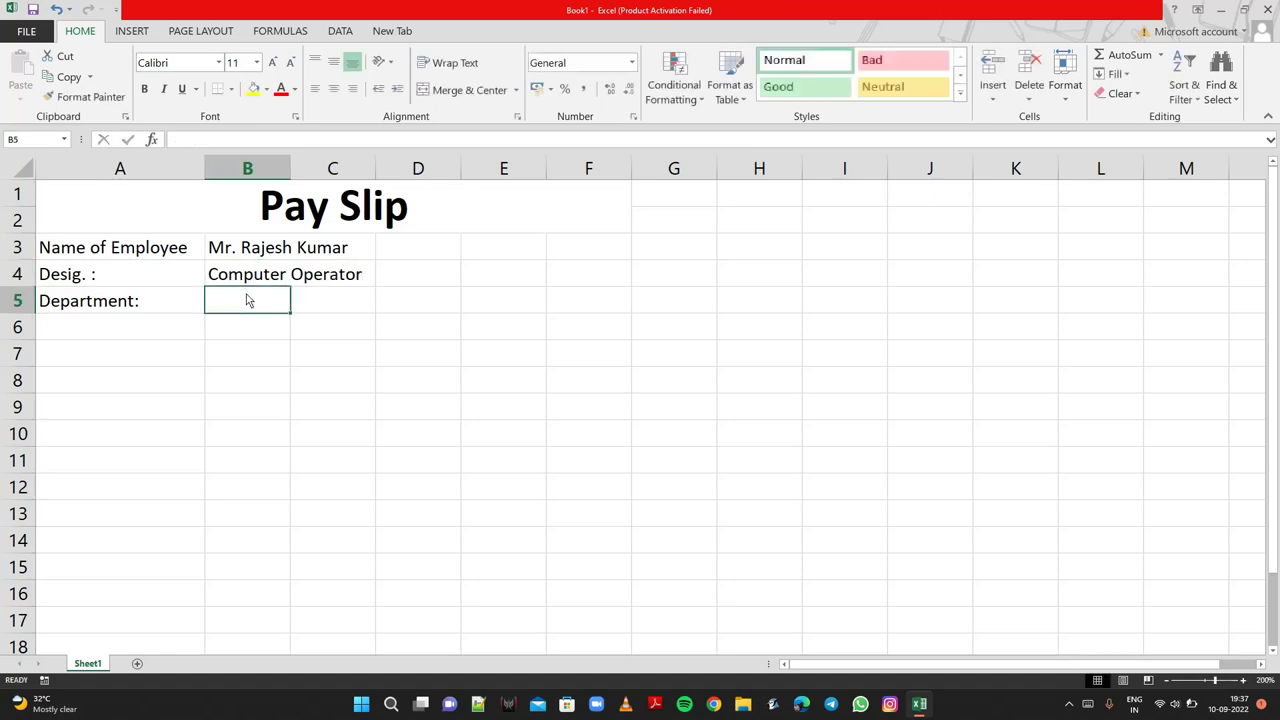
pyautogui.write('H')
pyautogui.write('RD')
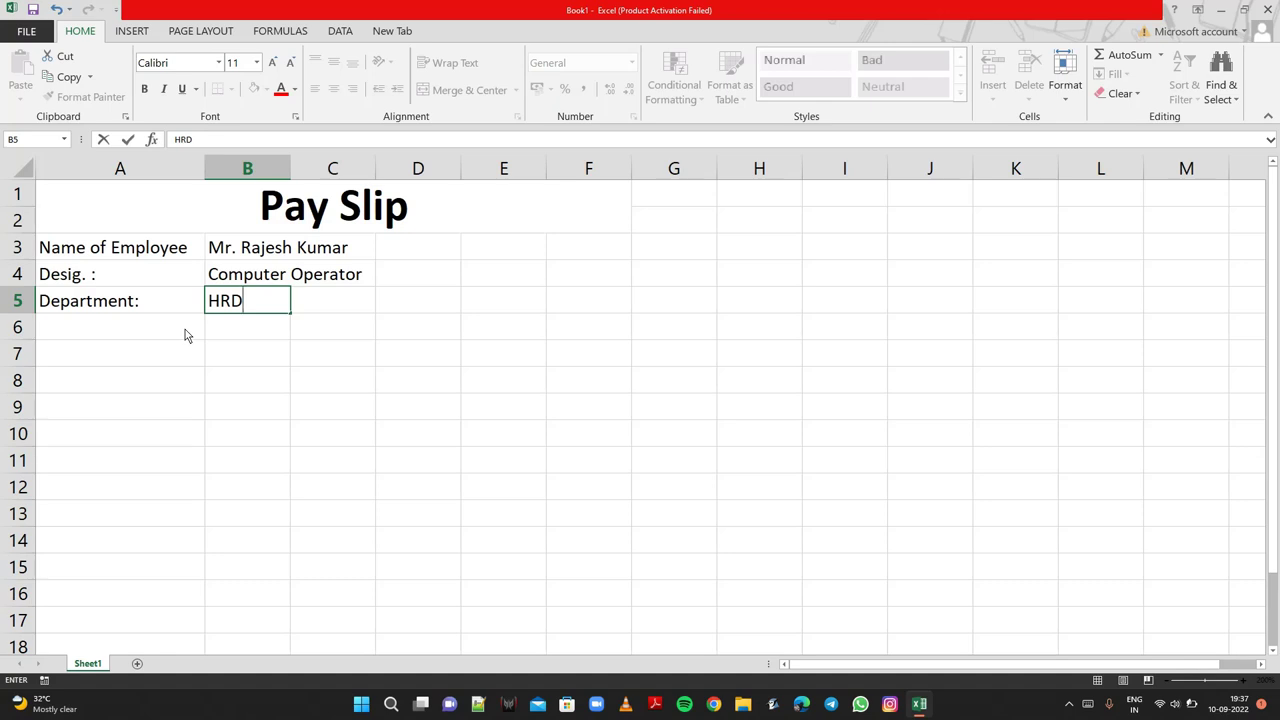
pyautogui.click(256, 333)
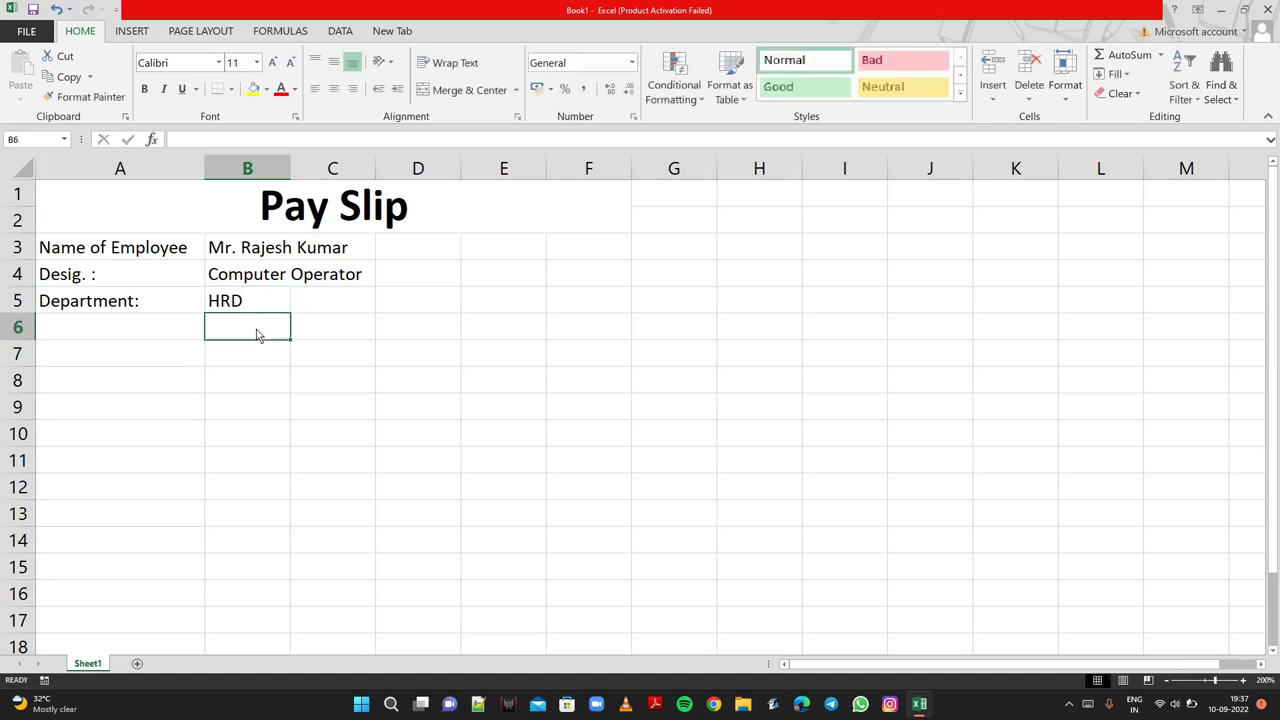
# Type the Salary heading in B6 and the labels Basic, HRA and Conv. in A7:A9
pyautogui.write('Sal')
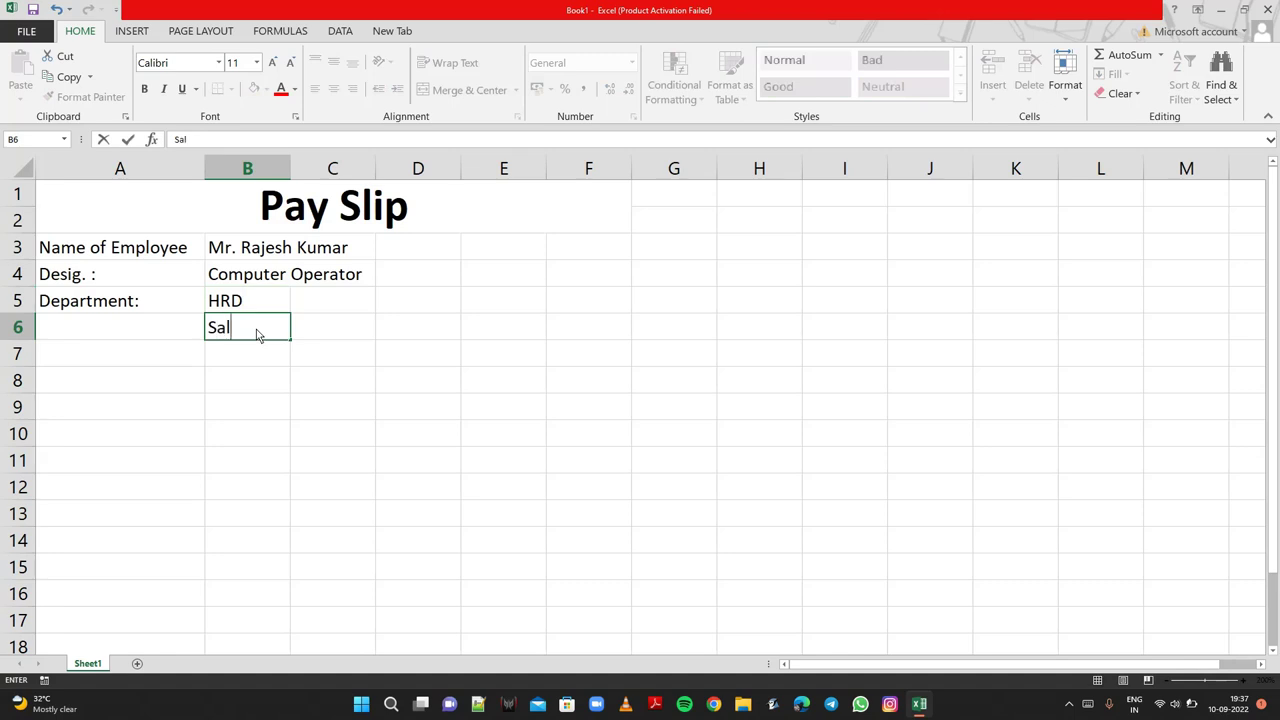
pyautogui.write('ary')
pyautogui.click(180, 365)
pyautogui.write('B')
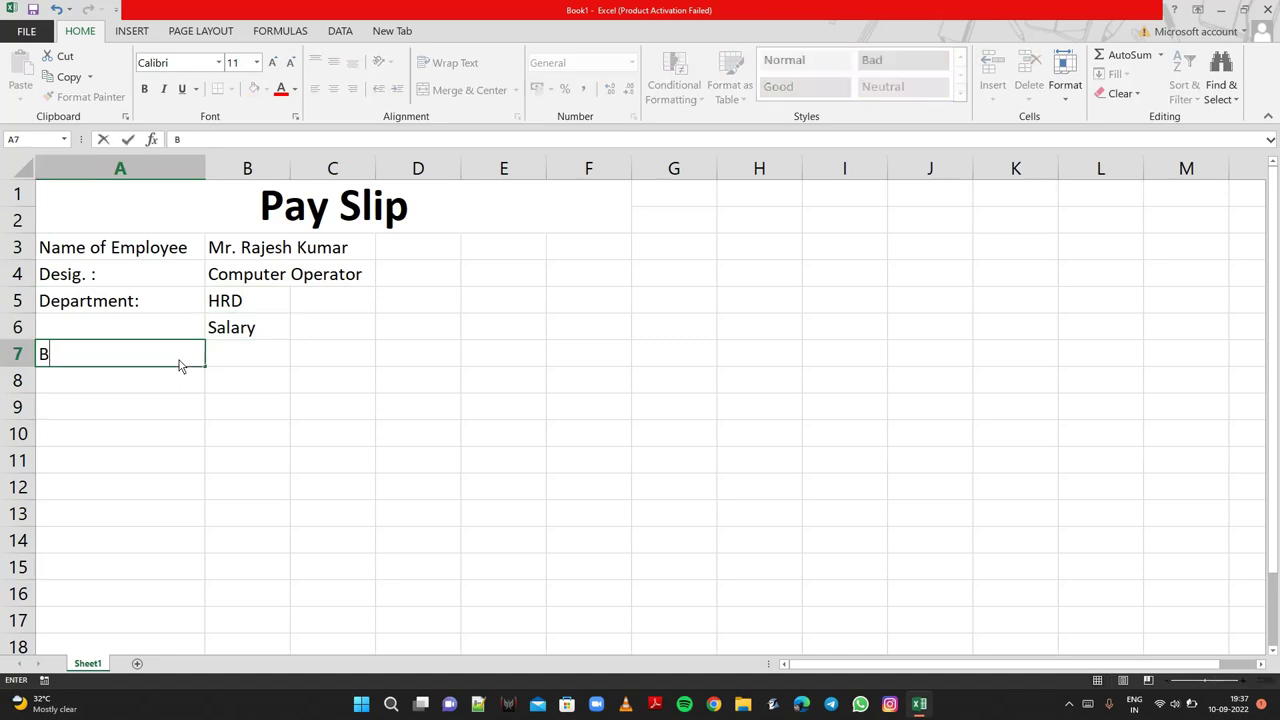
pyautogui.write('asic')
pyautogui.click(167, 385)
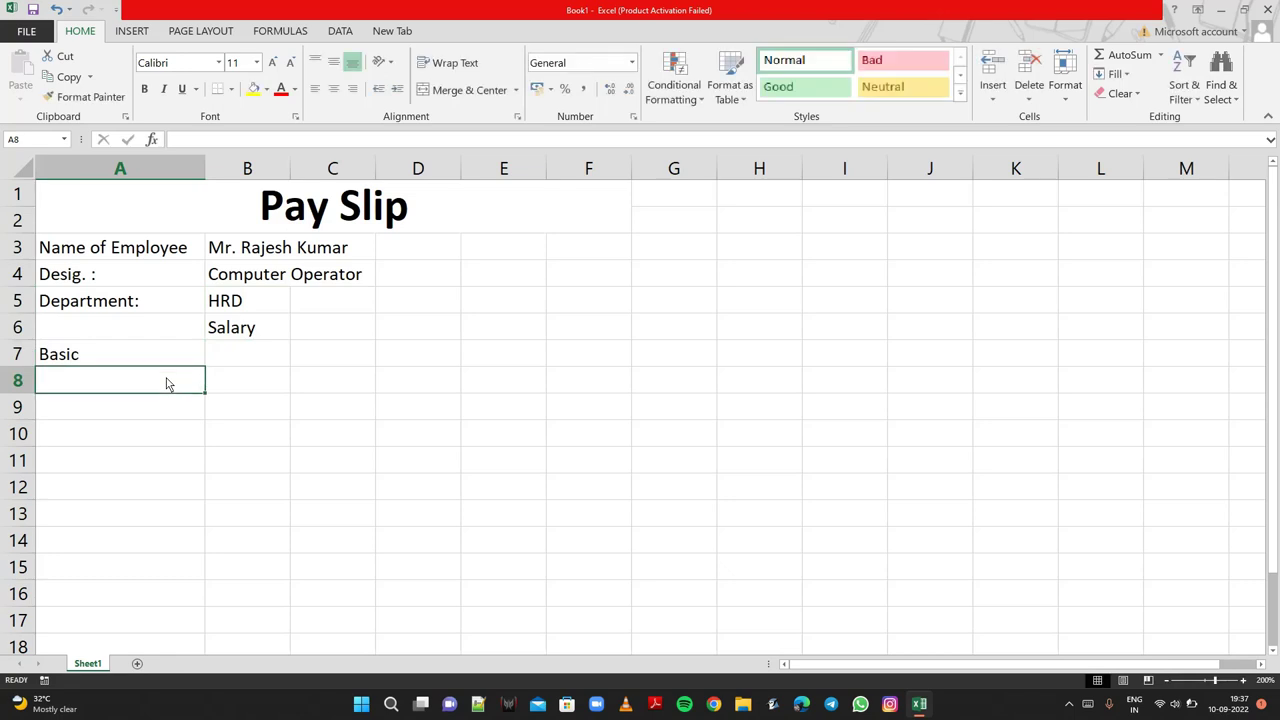
pyautogui.write('Hra')
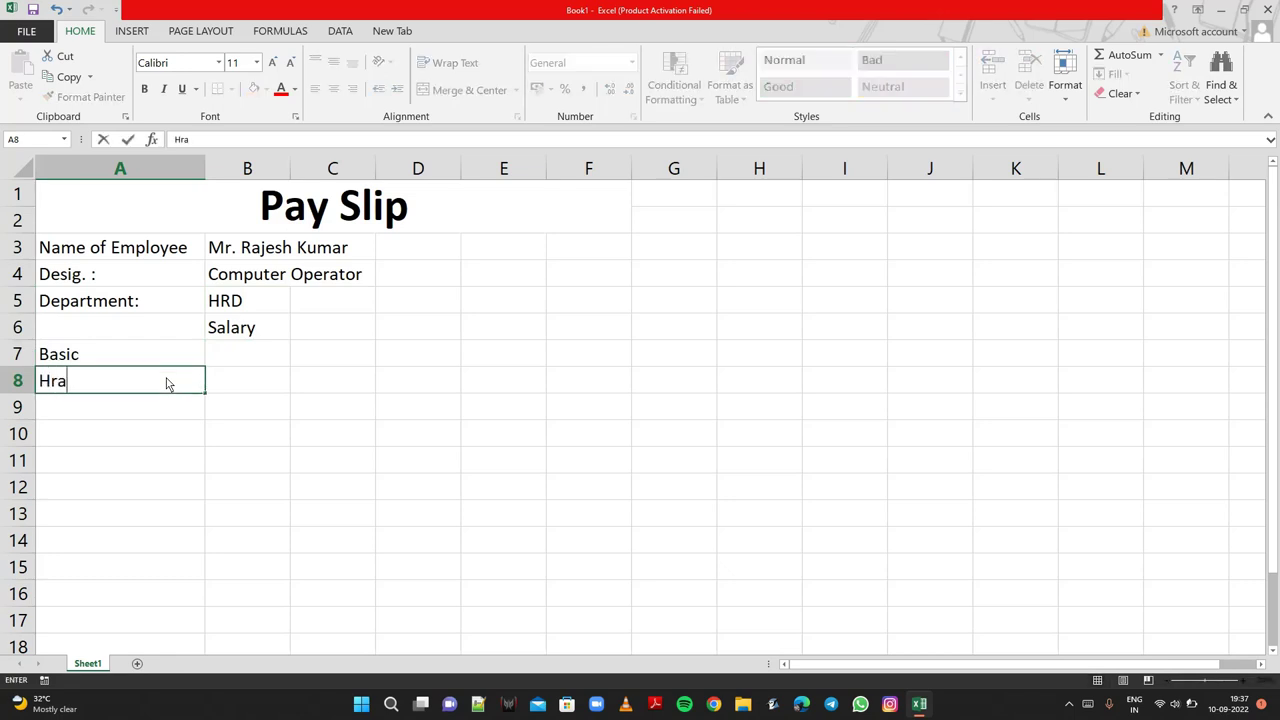
pyautogui.press('BackSpace')
pyautogui.press('BackSpace')
pyautogui.write('R')
pyautogui.write('A')
pyautogui.press('Return')
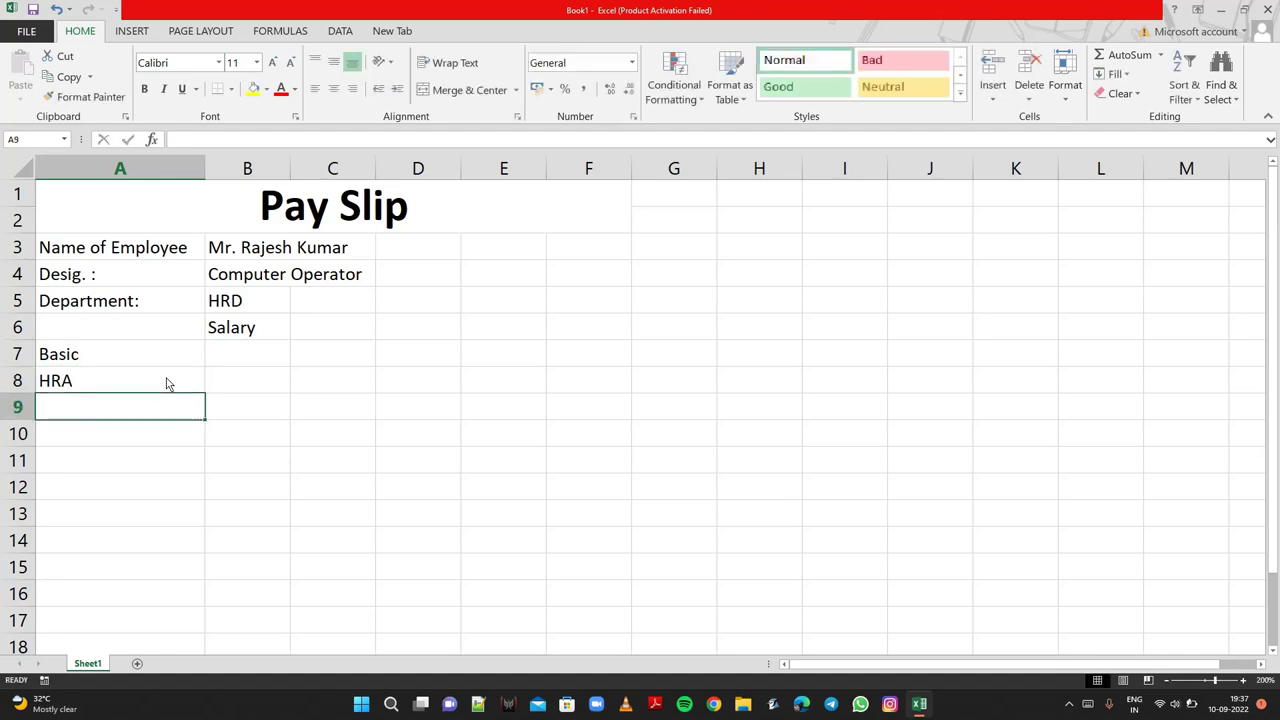
pyautogui.write('Conv')
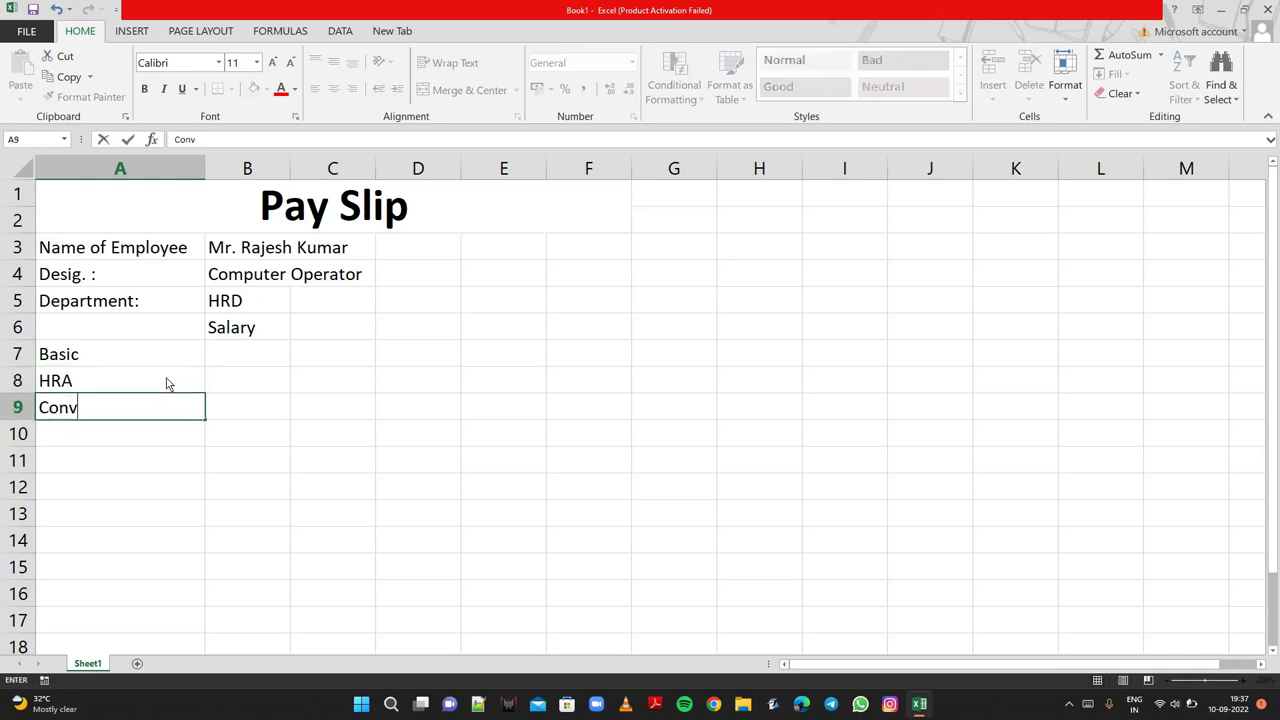
pyautogui.write('.')
pyautogui.press('Return')
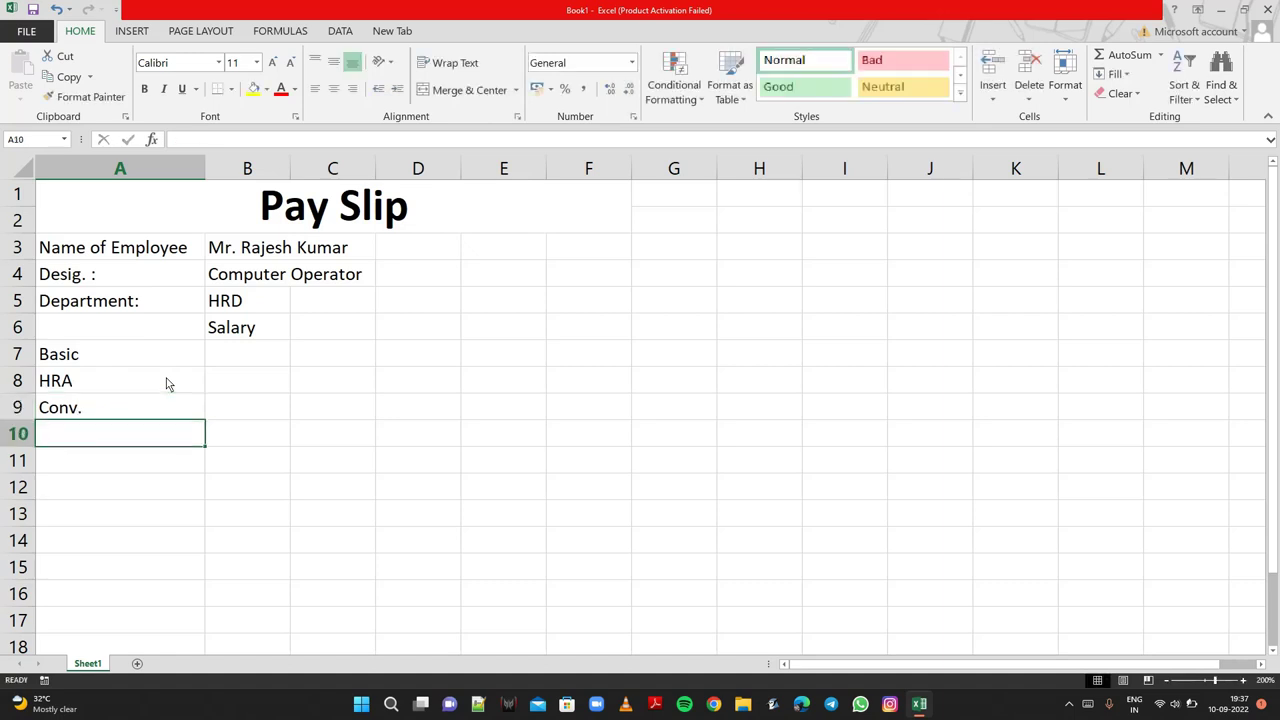
# Add the labels Special Allowance and Other Allowance in A10 and A11
pyautogui.write('S')
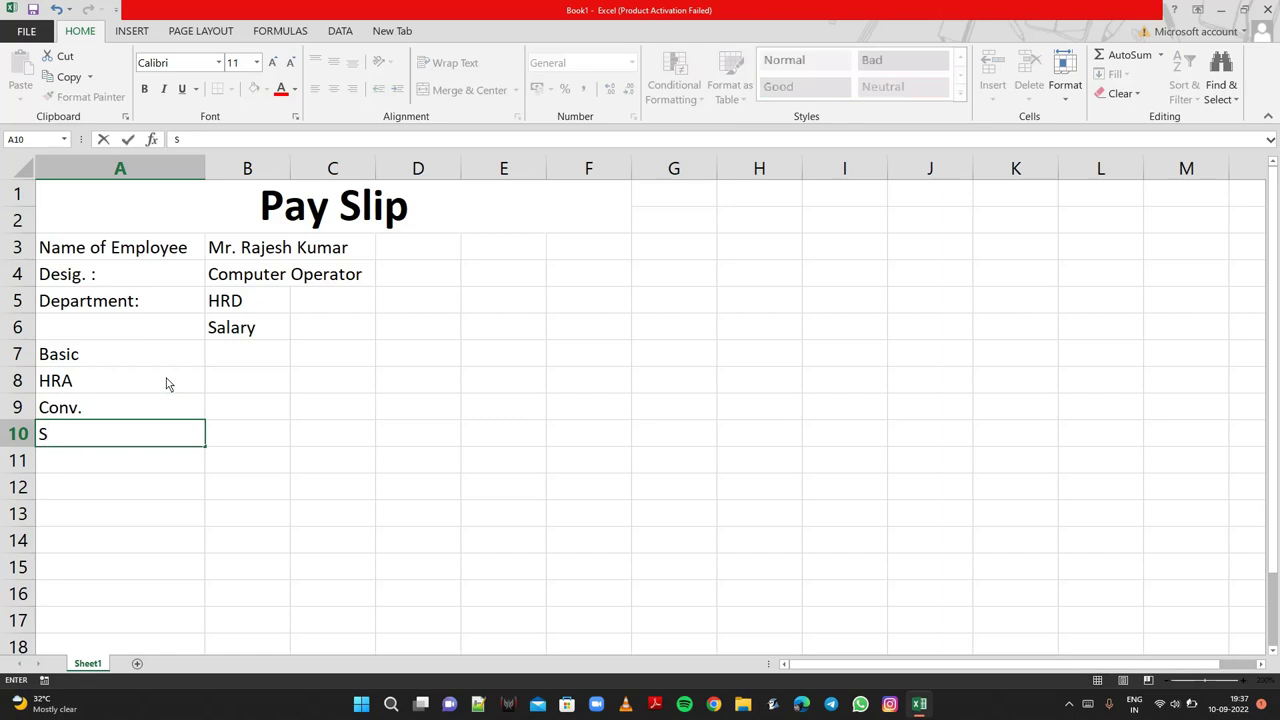
pyautogui.write('pecial')
pyautogui.write(' al')
pyautogui.write('lowance')
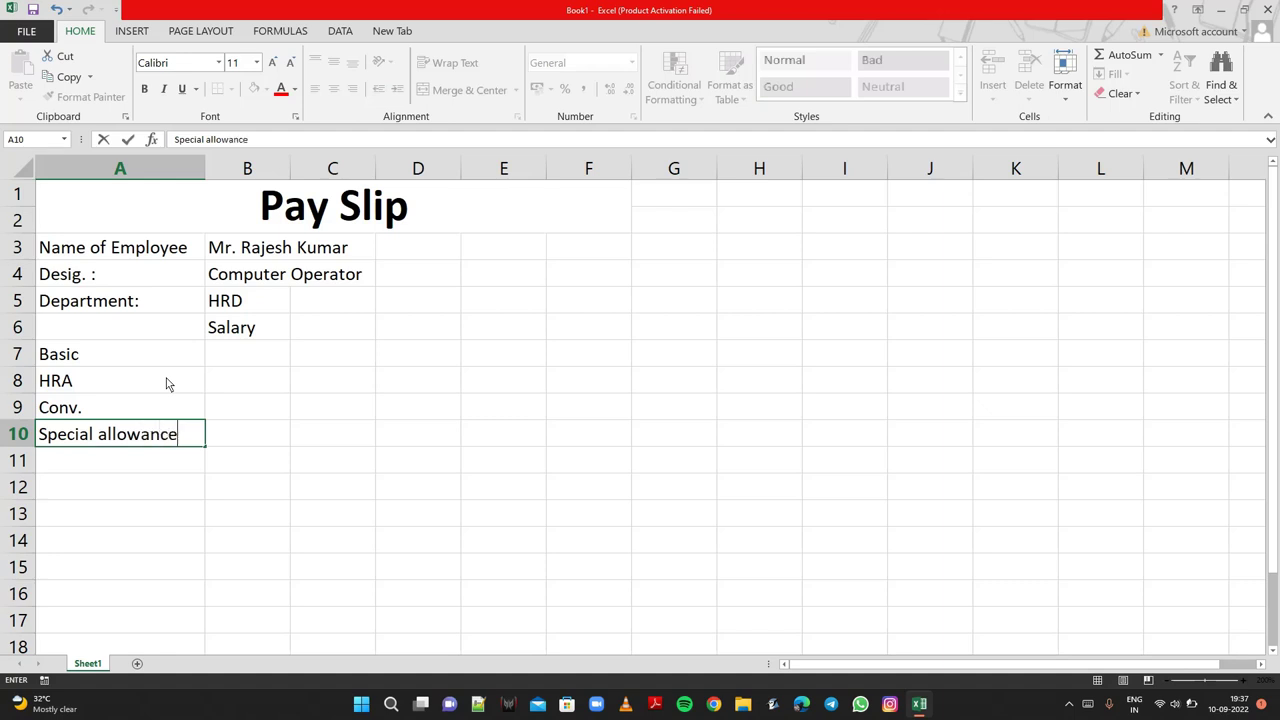
pyautogui.hotkey('ctrl', 'Return')
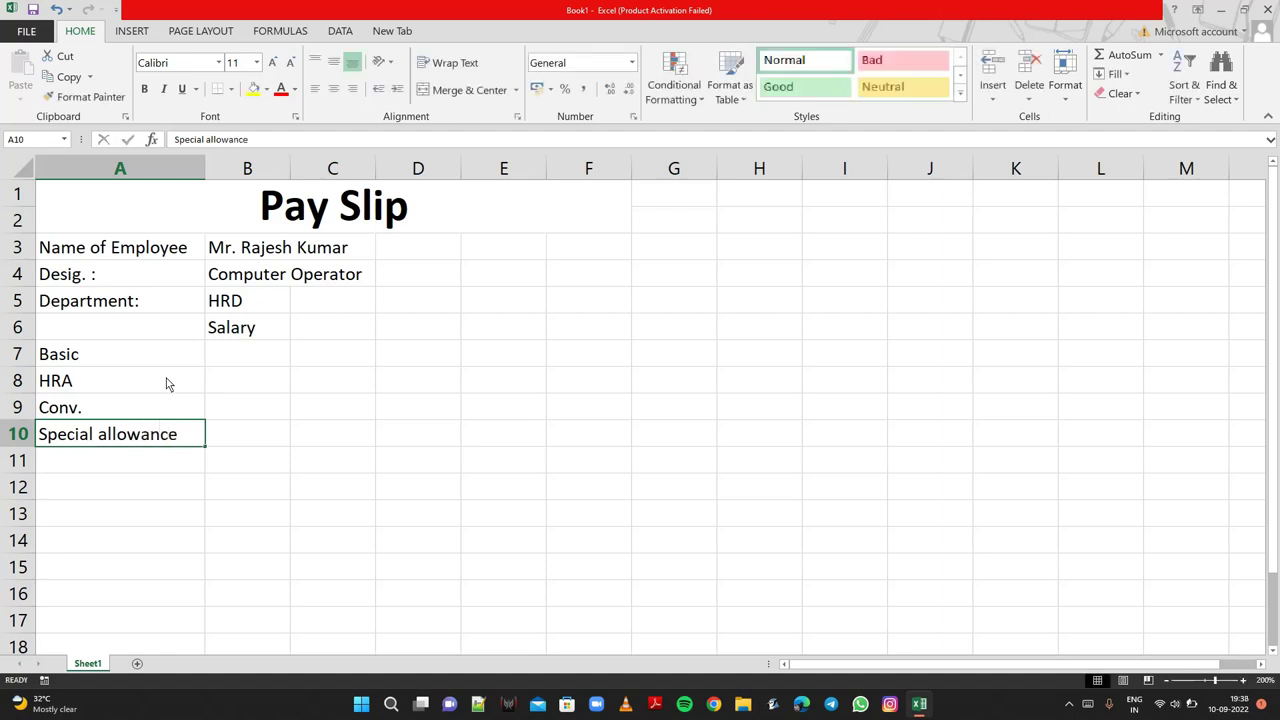
pyautogui.doubleClick(109, 438)
pyautogui.press('BackSpace')
pyautogui.write('A')
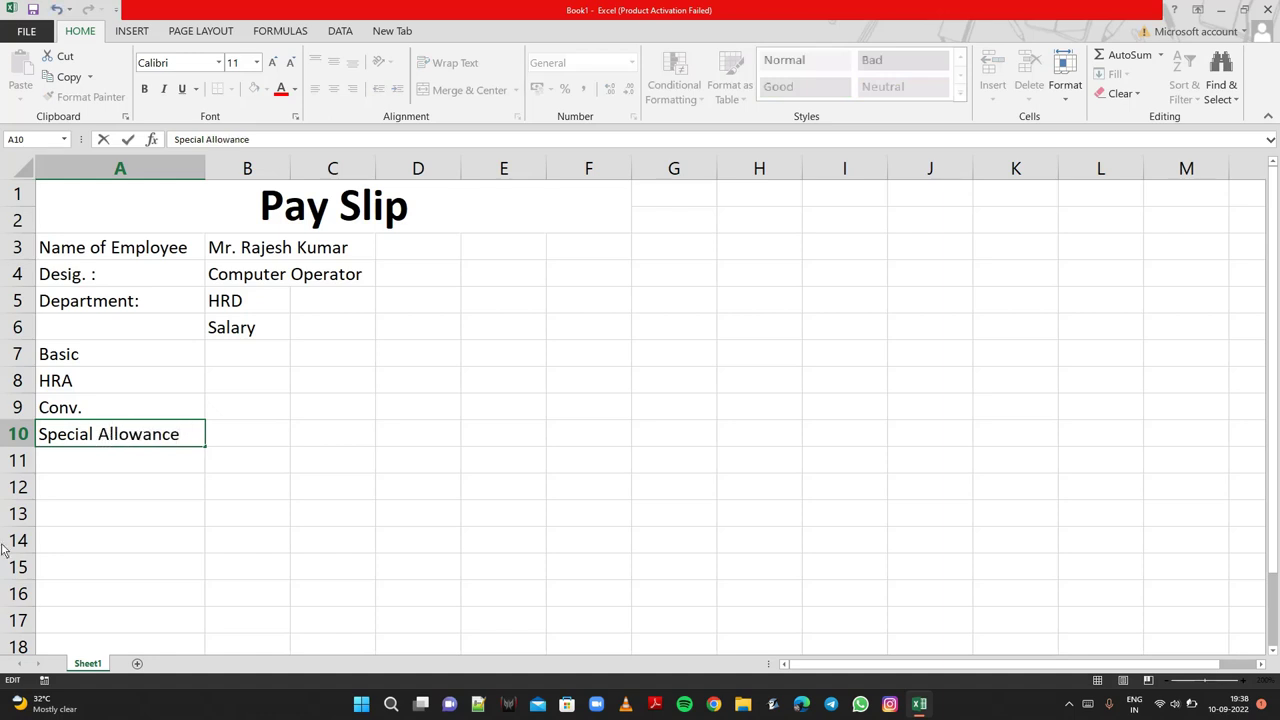
pyautogui.click(139, 468)
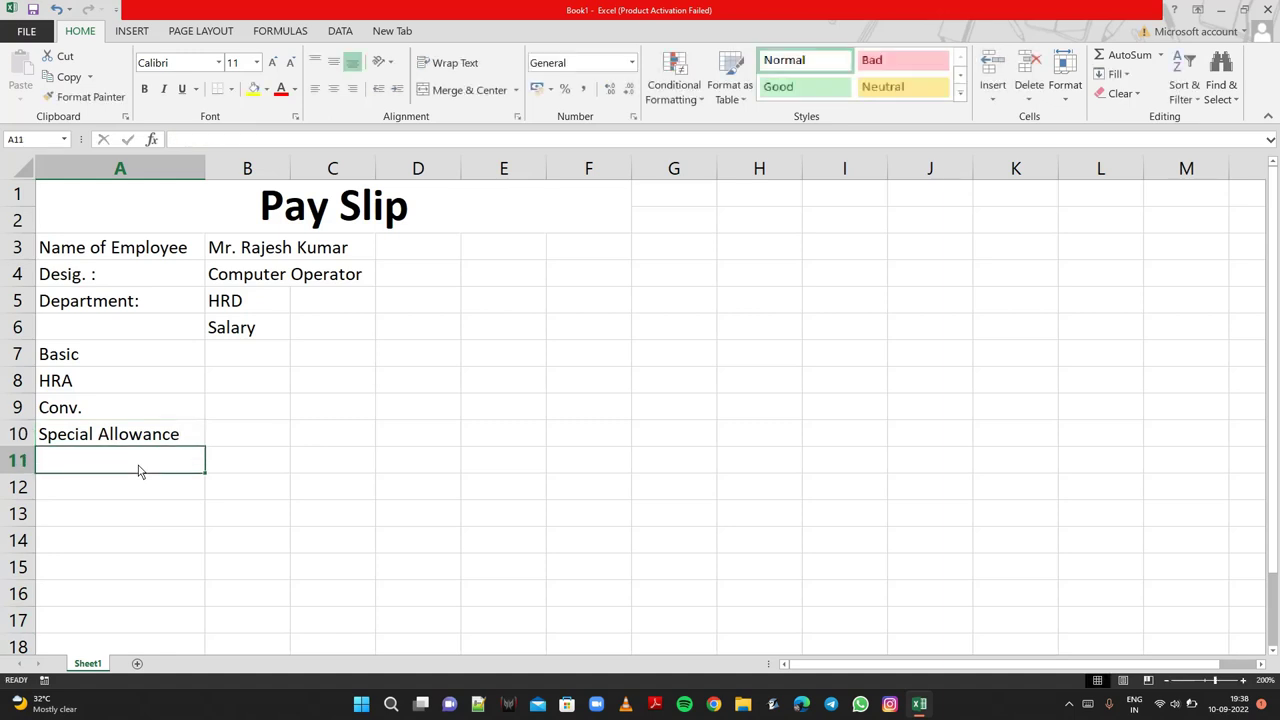
pyautogui.write('Other ')
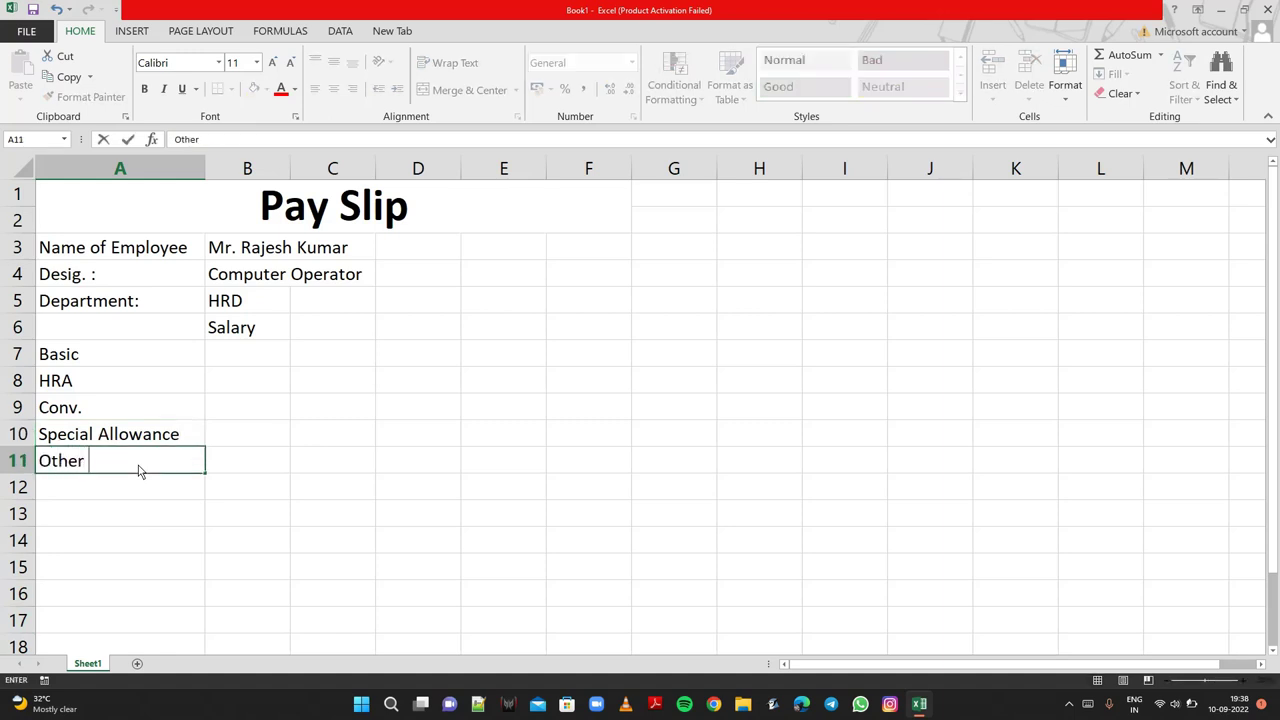
pyautogui.write('Allow')
pyautogui.write('ance')
pyautogui.press('Return')
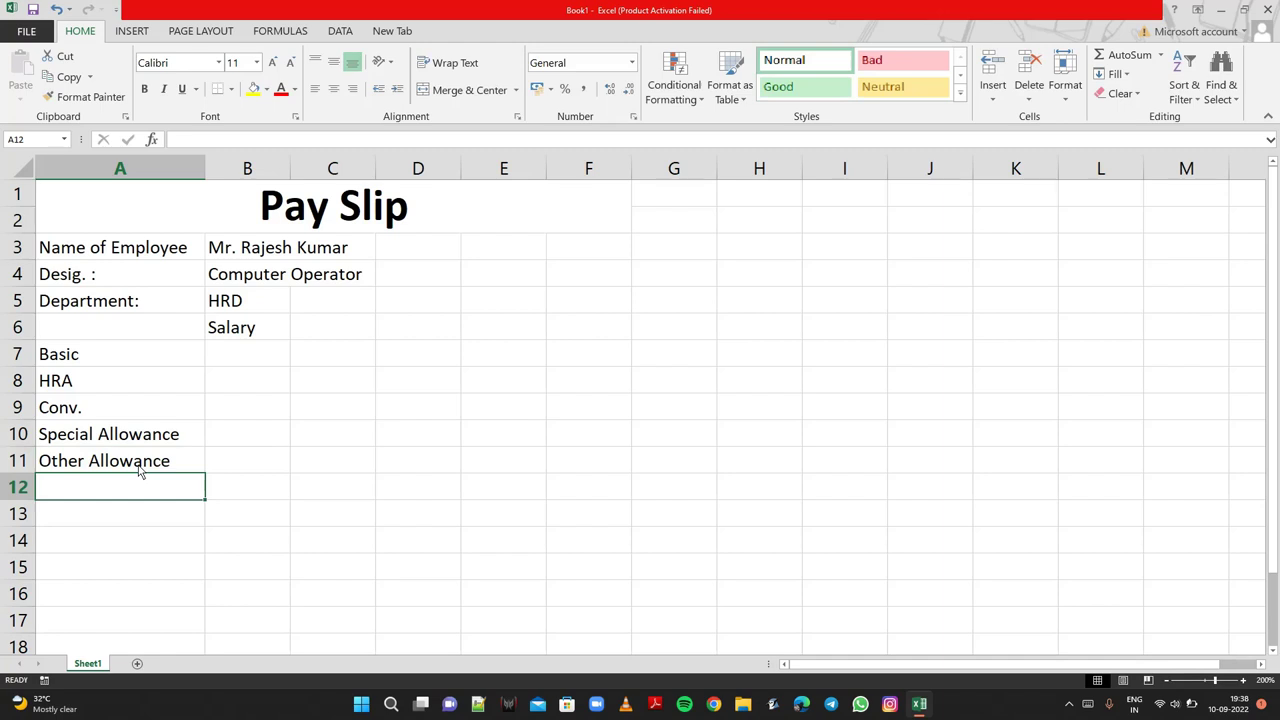
# Enter 18000 in C7 and apply Comma Style so it reads 18,000.00
pyautogui.click(268, 358)
pyautogui.click(323, 358)
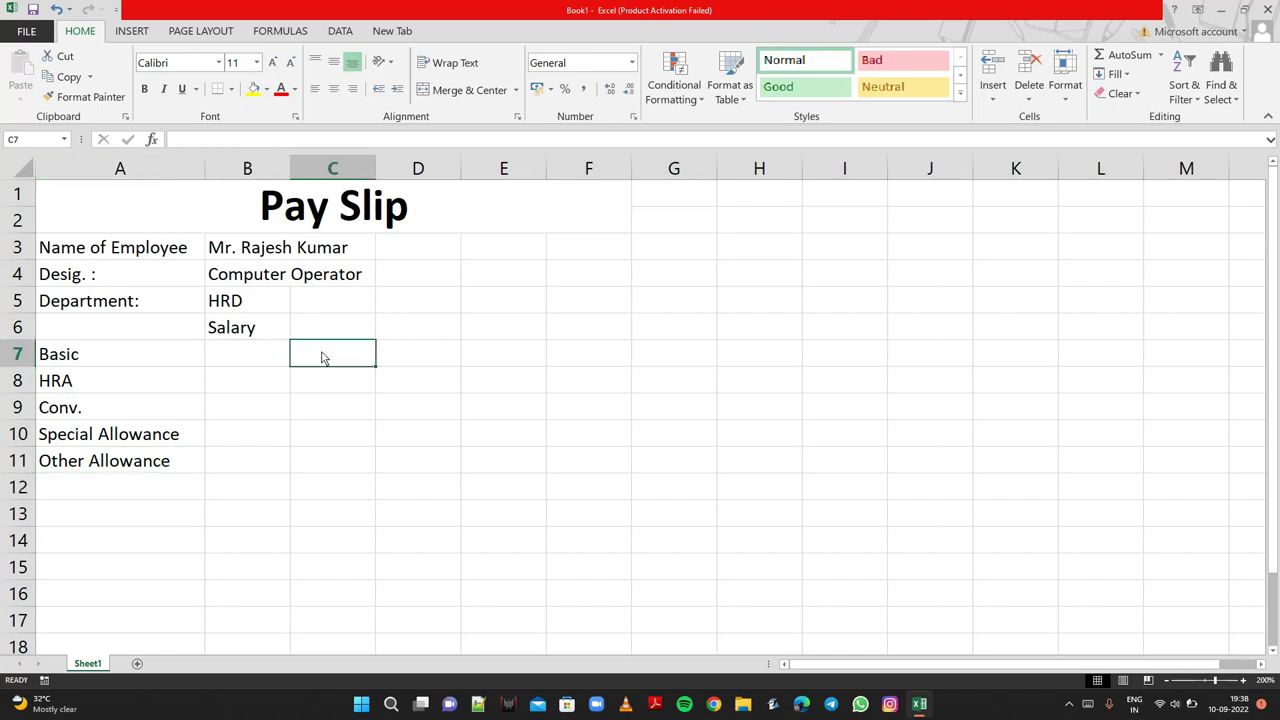
pyautogui.moveTo(286, 355); pyautogui.dragTo(334, 356)
pyautogui.click(334, 356)
pyautogui.write('1')
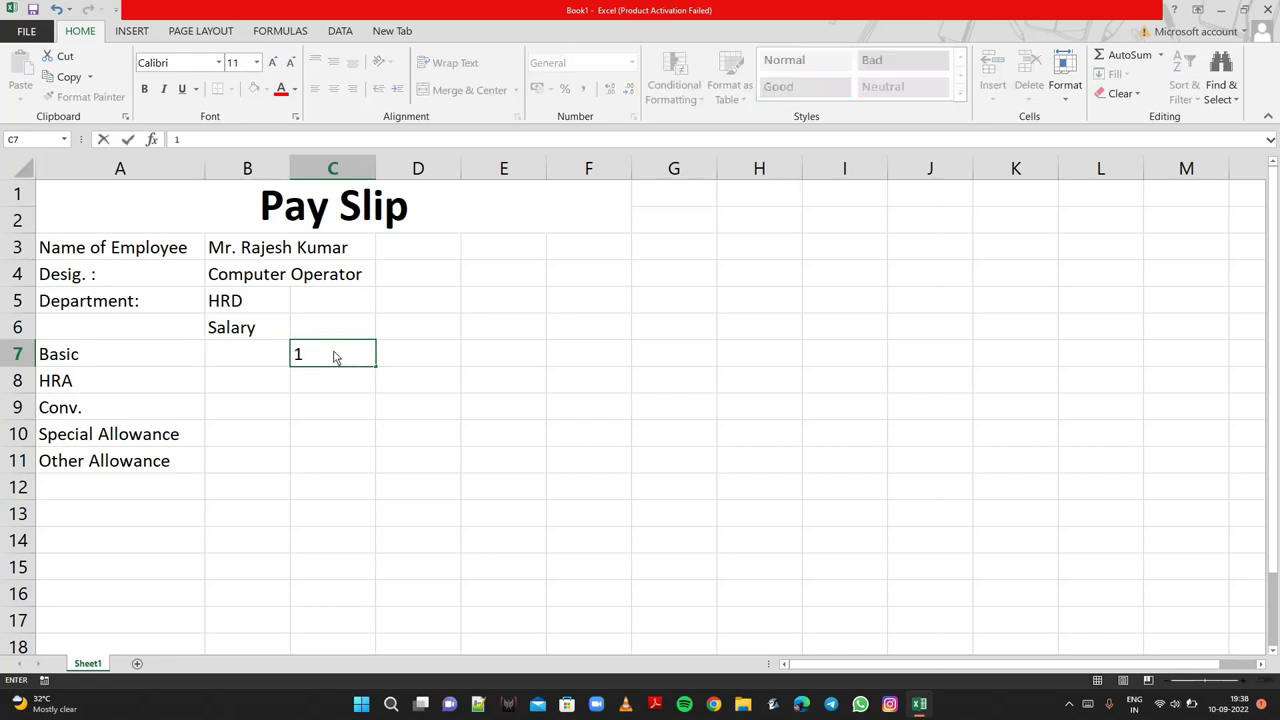
pyautogui.write('8000')
pyautogui.click(338, 391)
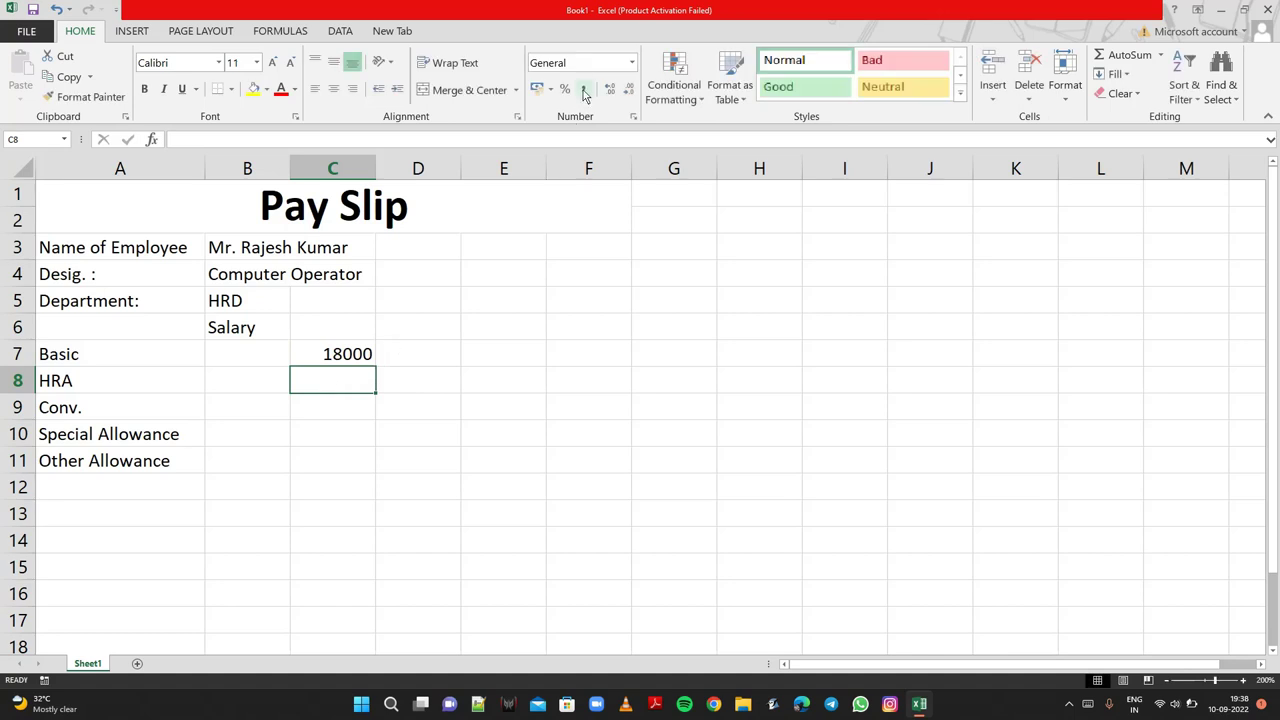
pyautogui.click(585, 93)
pyautogui.click(346, 358)
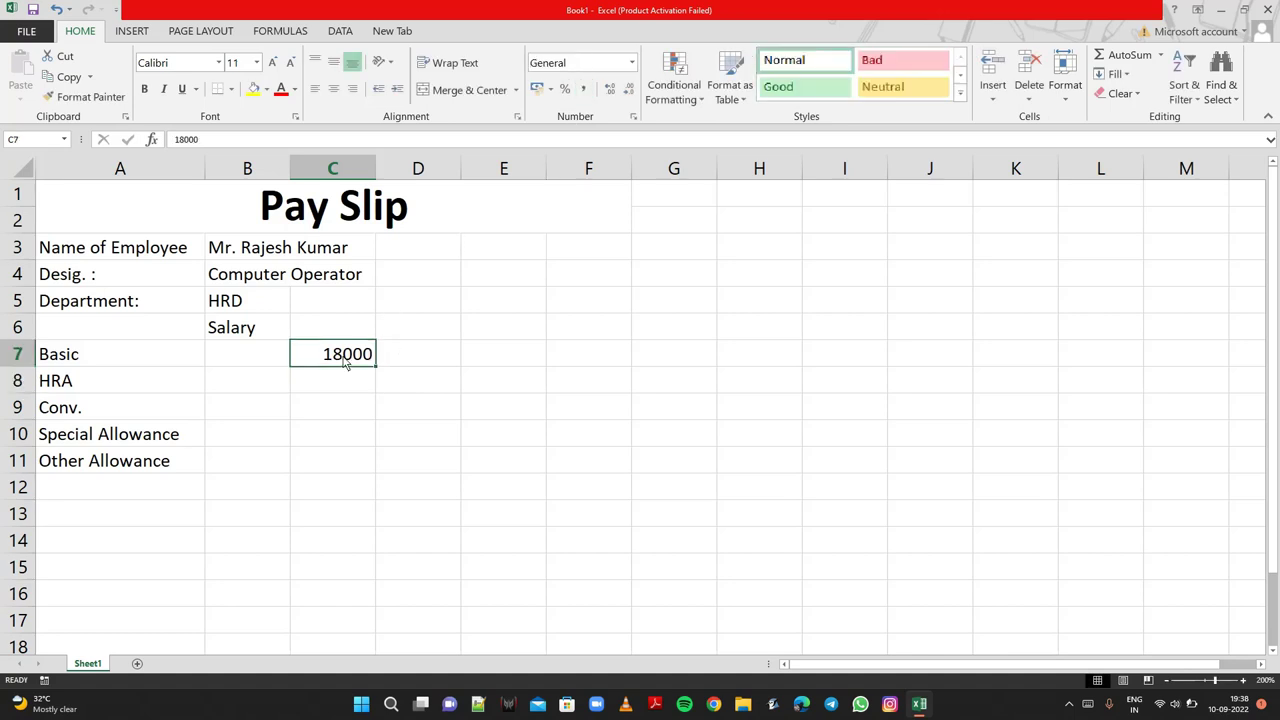
pyautogui.click(586, 93)
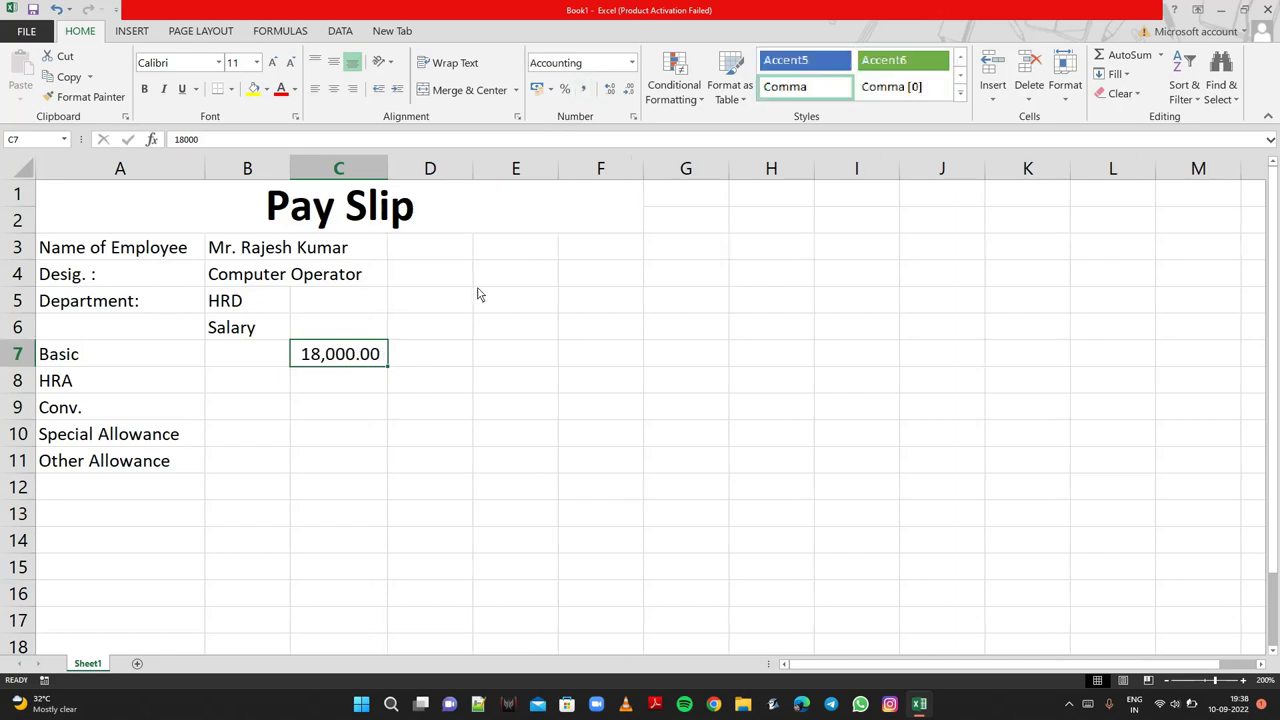
pyautogui.click(370, 385)
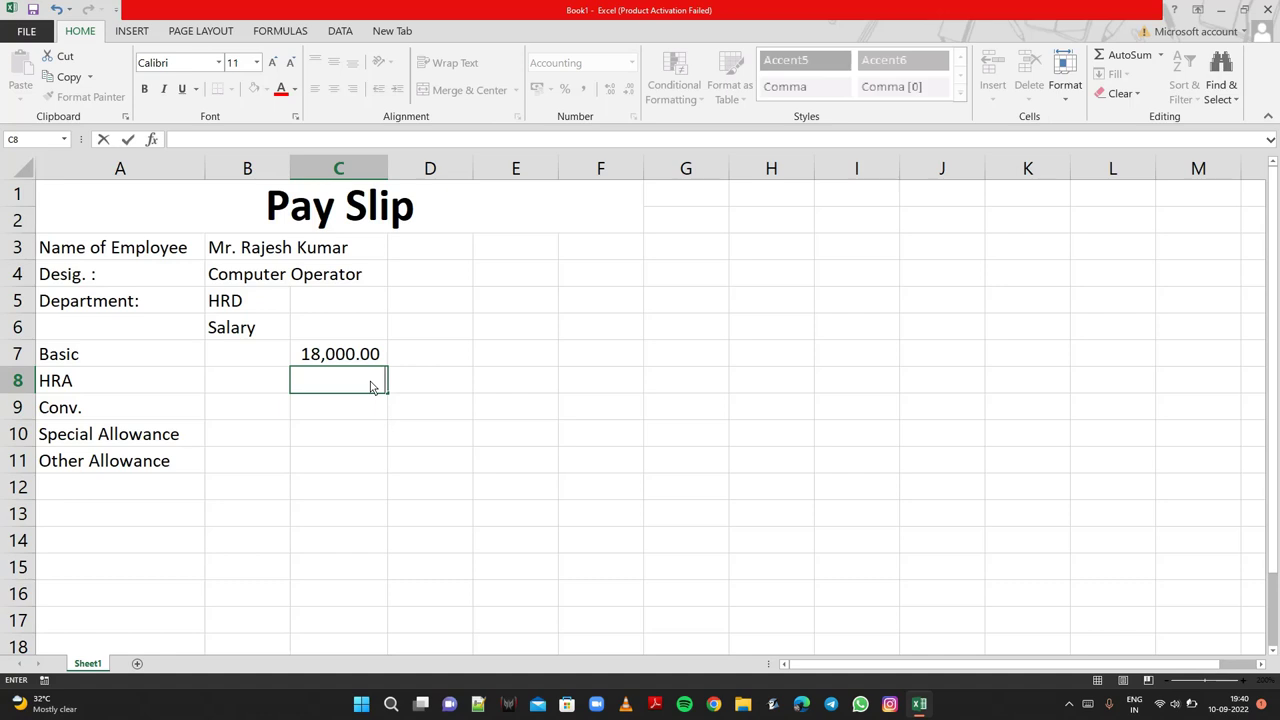
# Set HRA in C8 to =C7*30% (5,400.00) and Conv. in C9 to =C7*12% (2,160.00)
pyautogui.write('=')
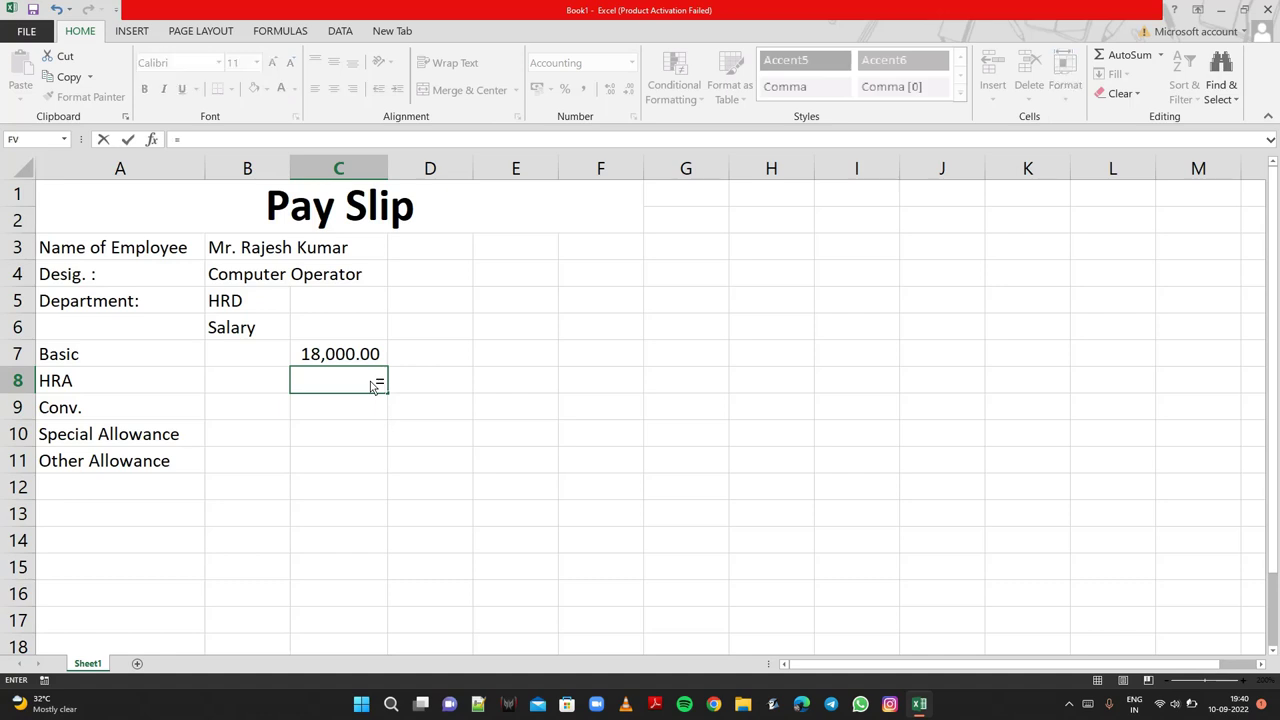
pyautogui.click(356, 362)
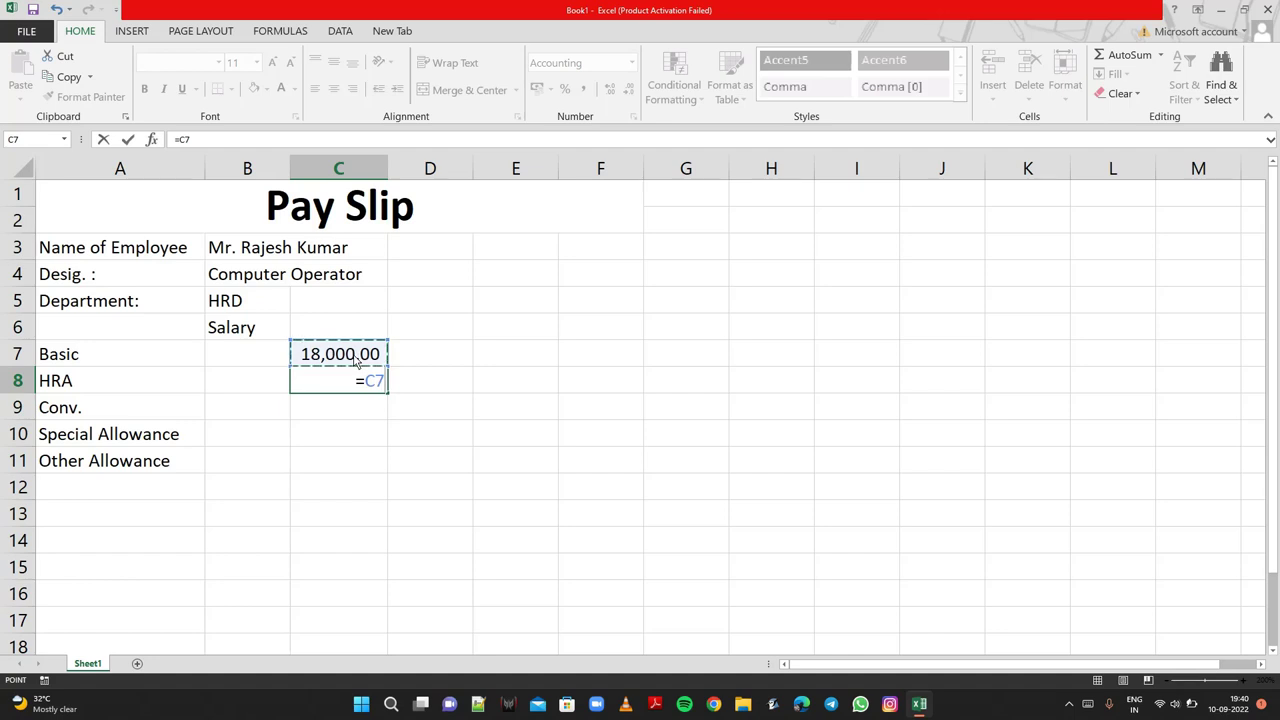
pyautogui.write('*30')
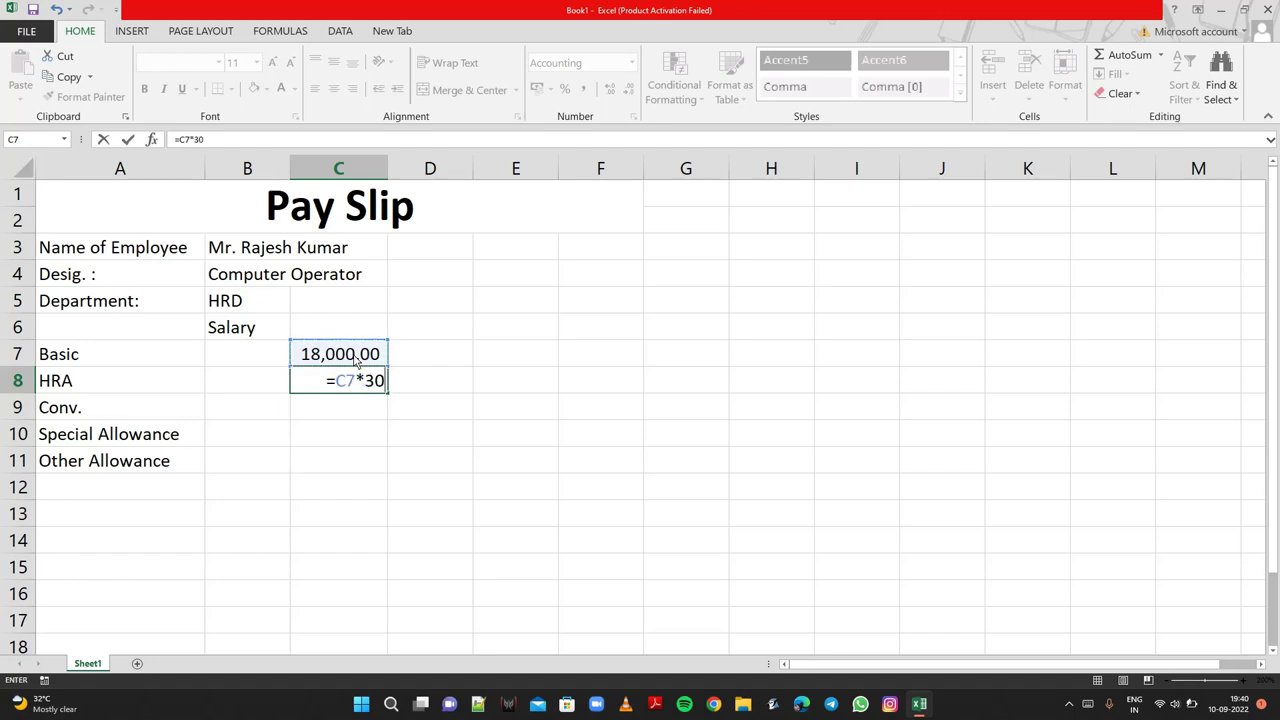
pyautogui.write('%')
pyautogui.press('Return')
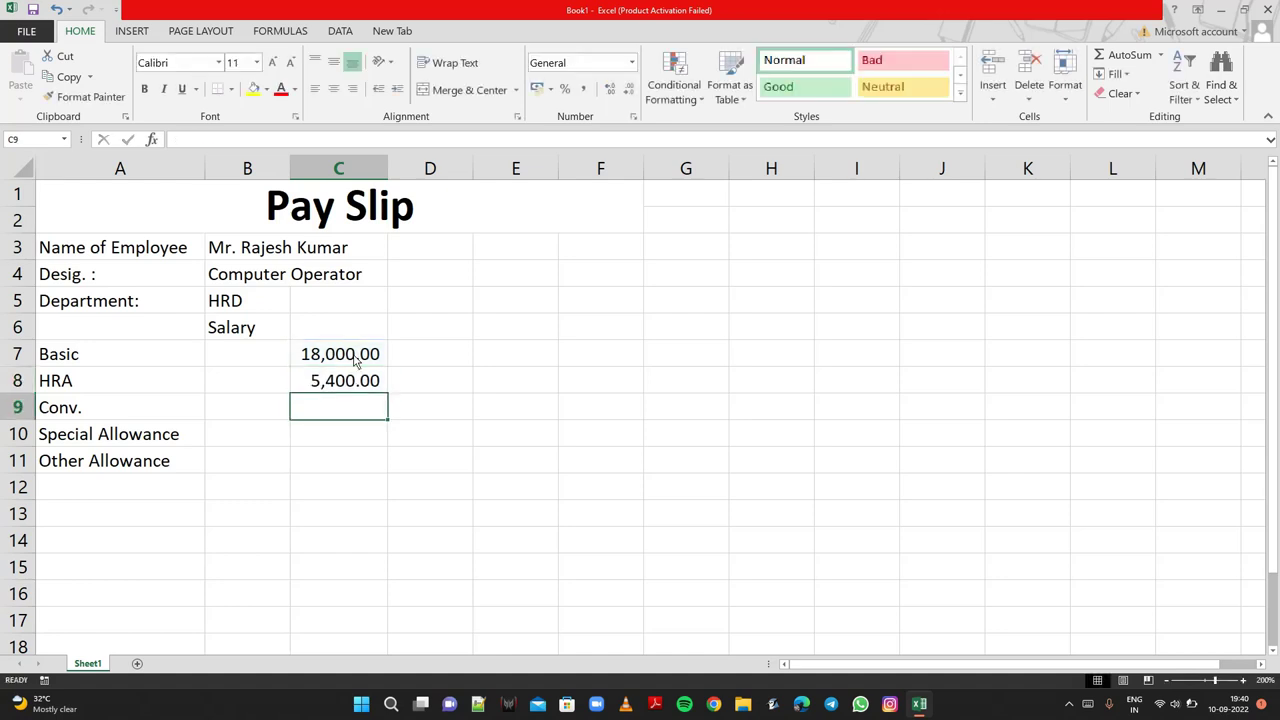
pyautogui.write('=')
pyautogui.click(357, 362)
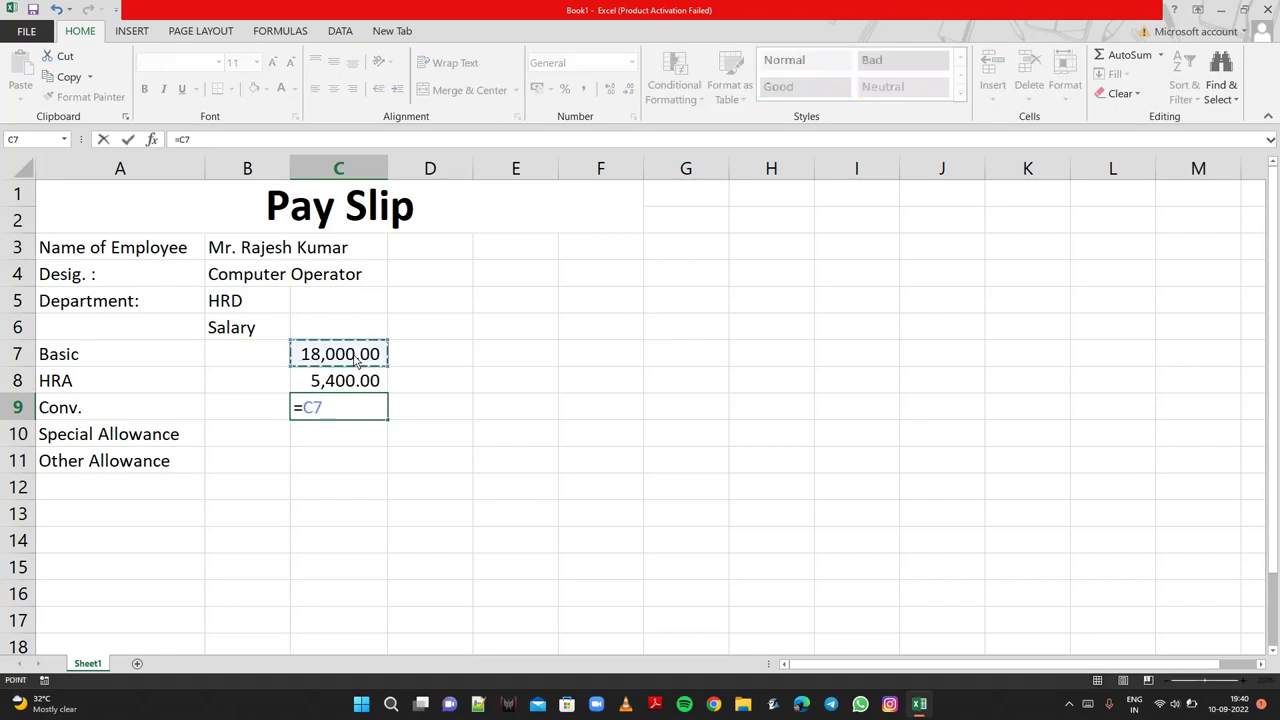
pyautogui.write('*1')
pyautogui.write('2')
pyautogui.write('5')
pyautogui.press('BackSpace')
pyautogui.write('%')
pyautogui.press('Return')
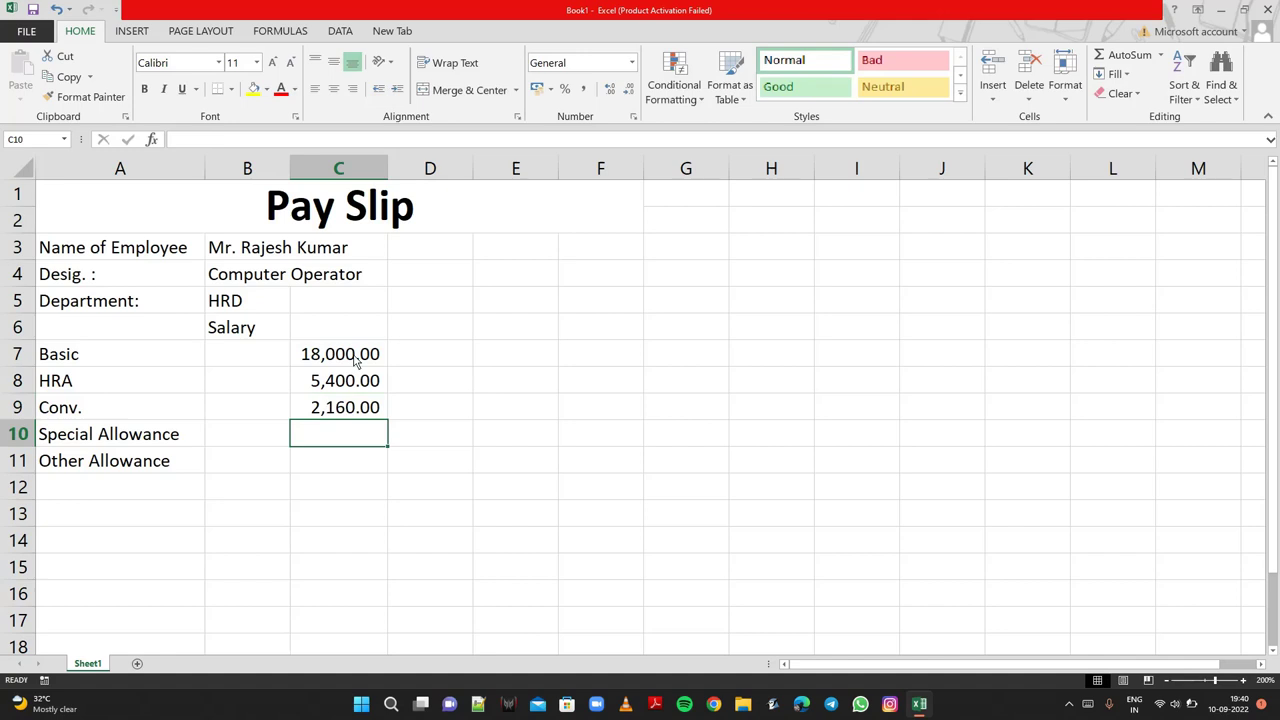
# Enter =C7*10% for Special Allowance in C10, correcting the mistaken entry, giving 1,800.00
pyautogui.write('=')
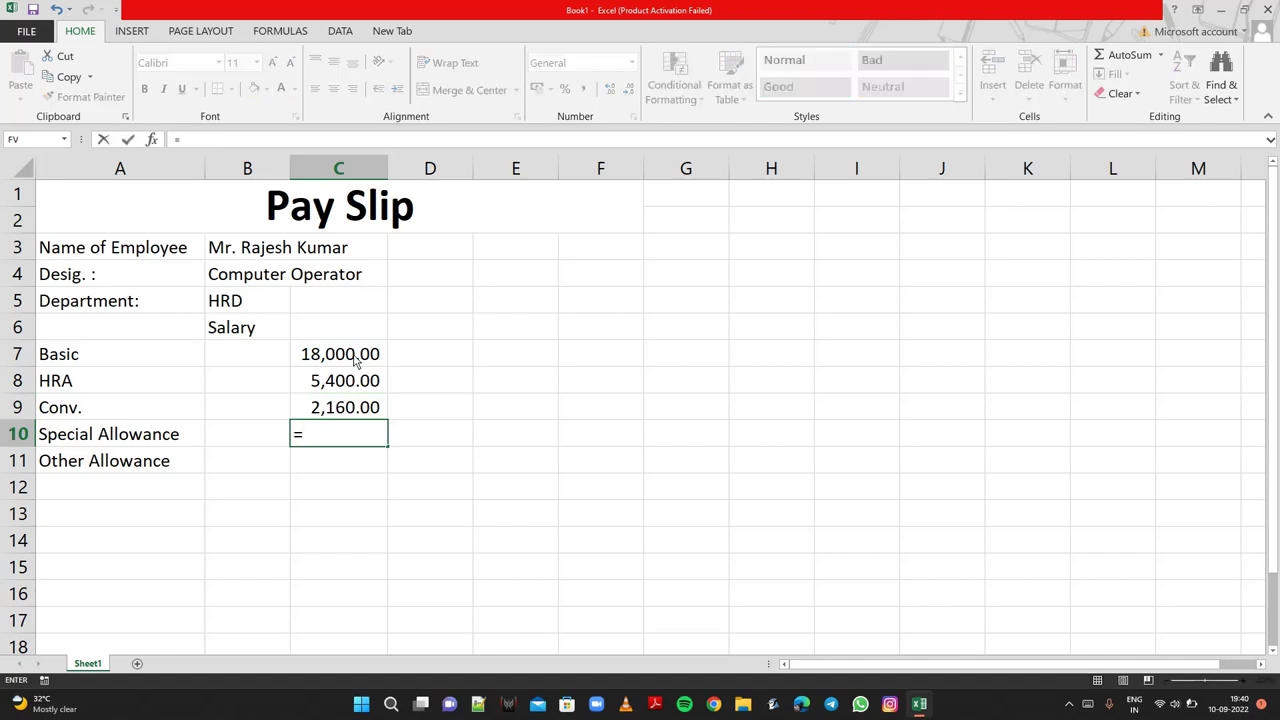
pyautogui.click(356, 362)
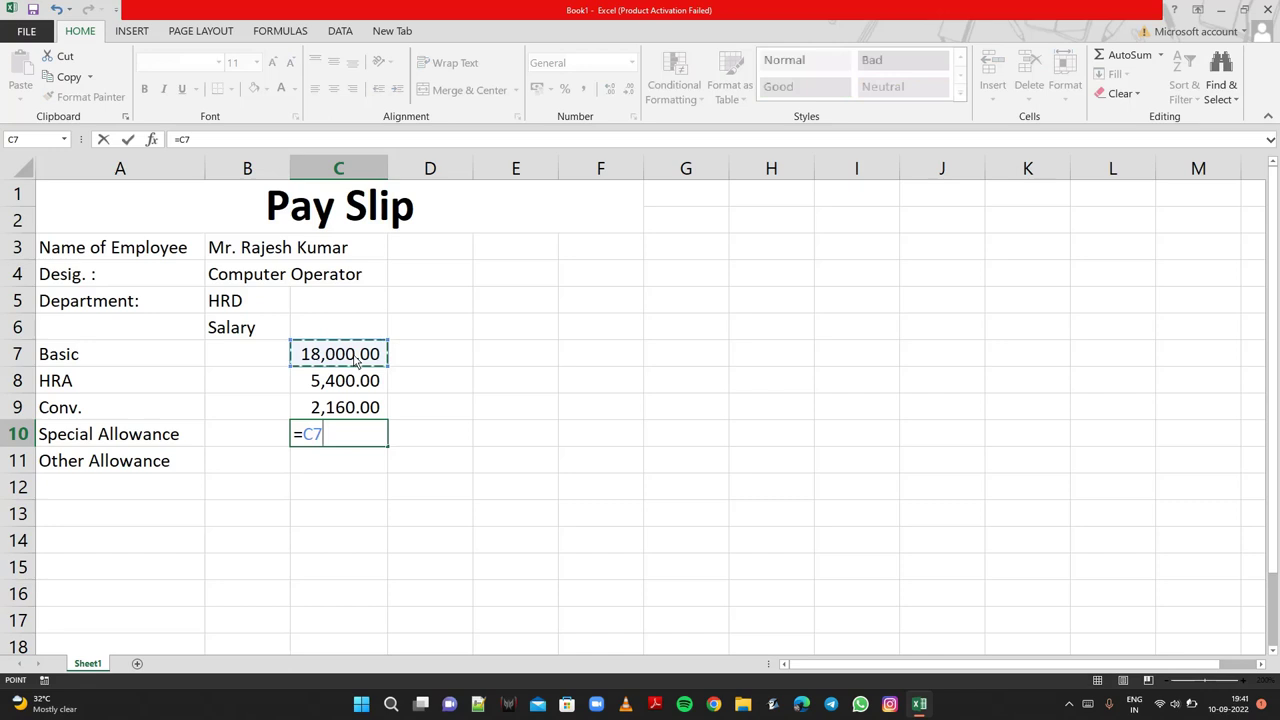
pyautogui.write('1')
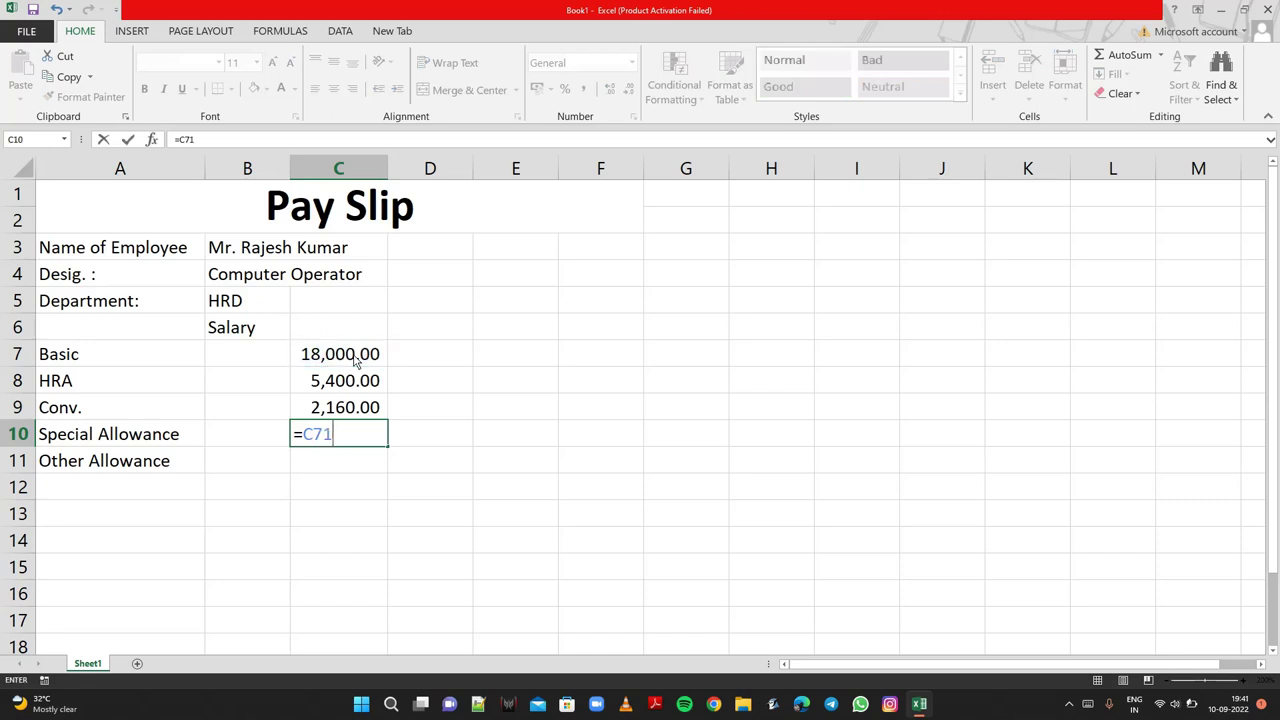
pyautogui.write('0%')
pyautogui.press('Return')
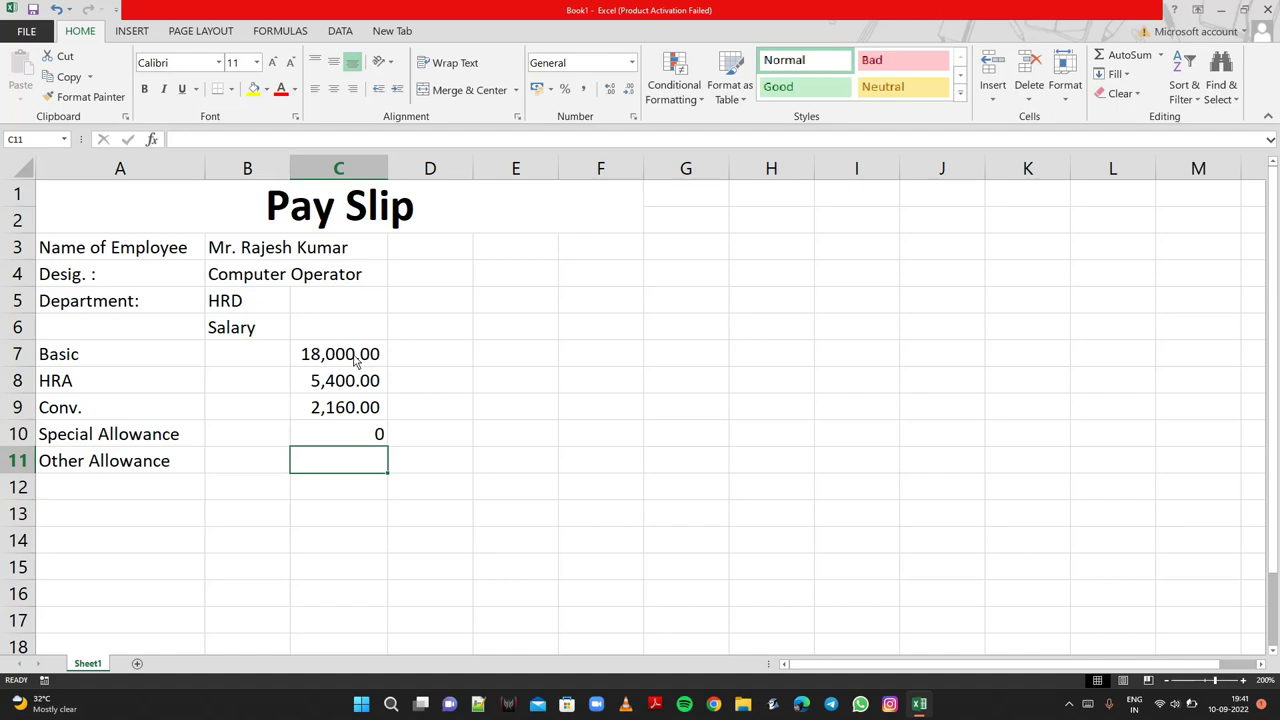
pyautogui.click(368, 436)
pyautogui.press('BackSpace')
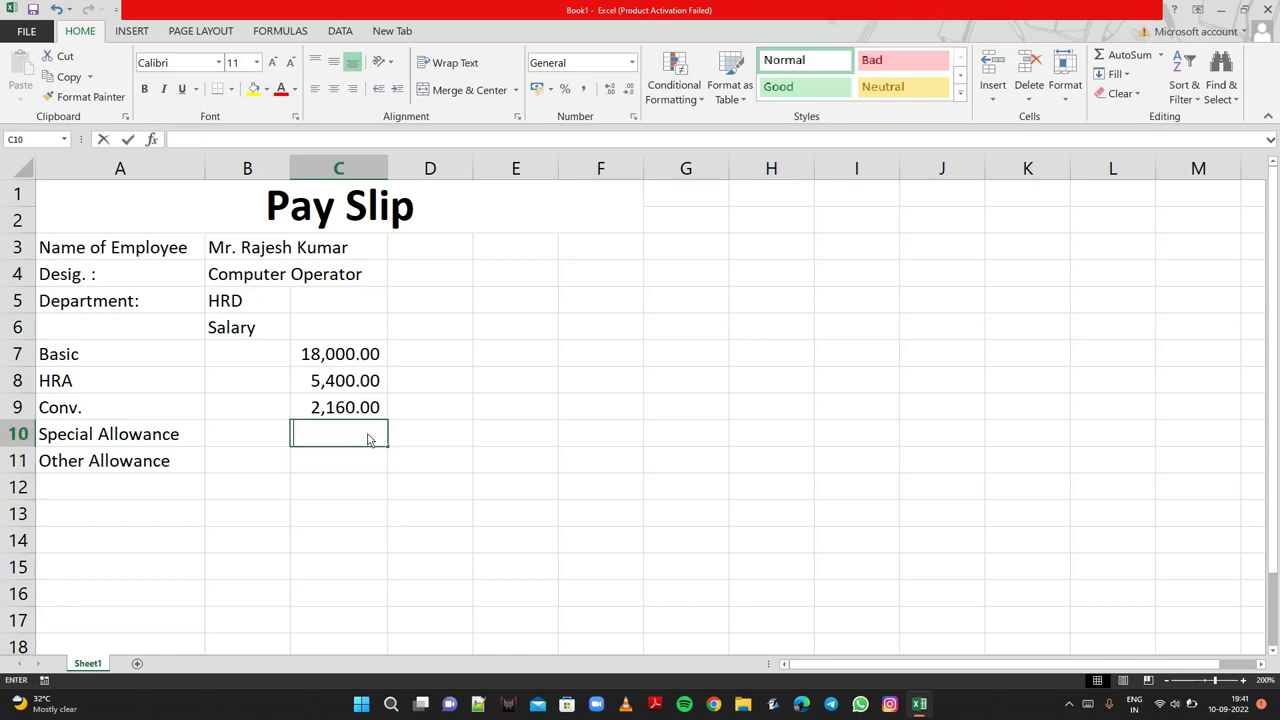
pyautogui.write('=')
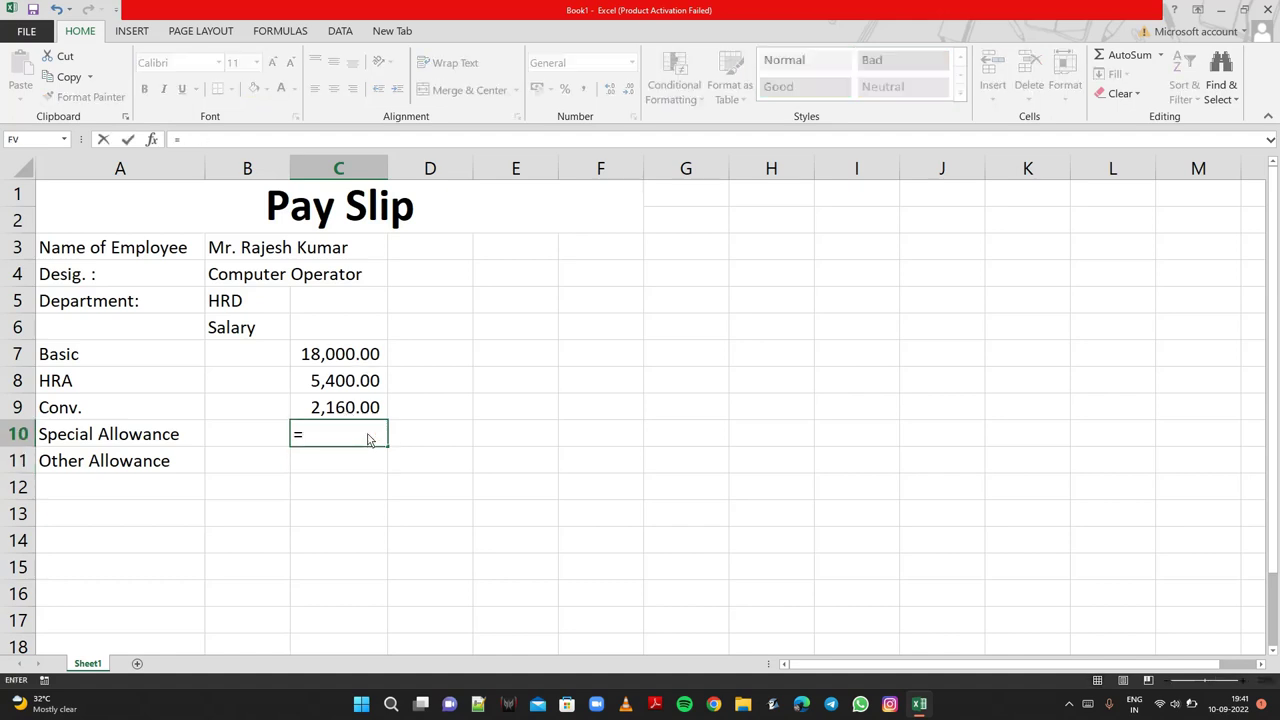
pyautogui.click(366, 362)
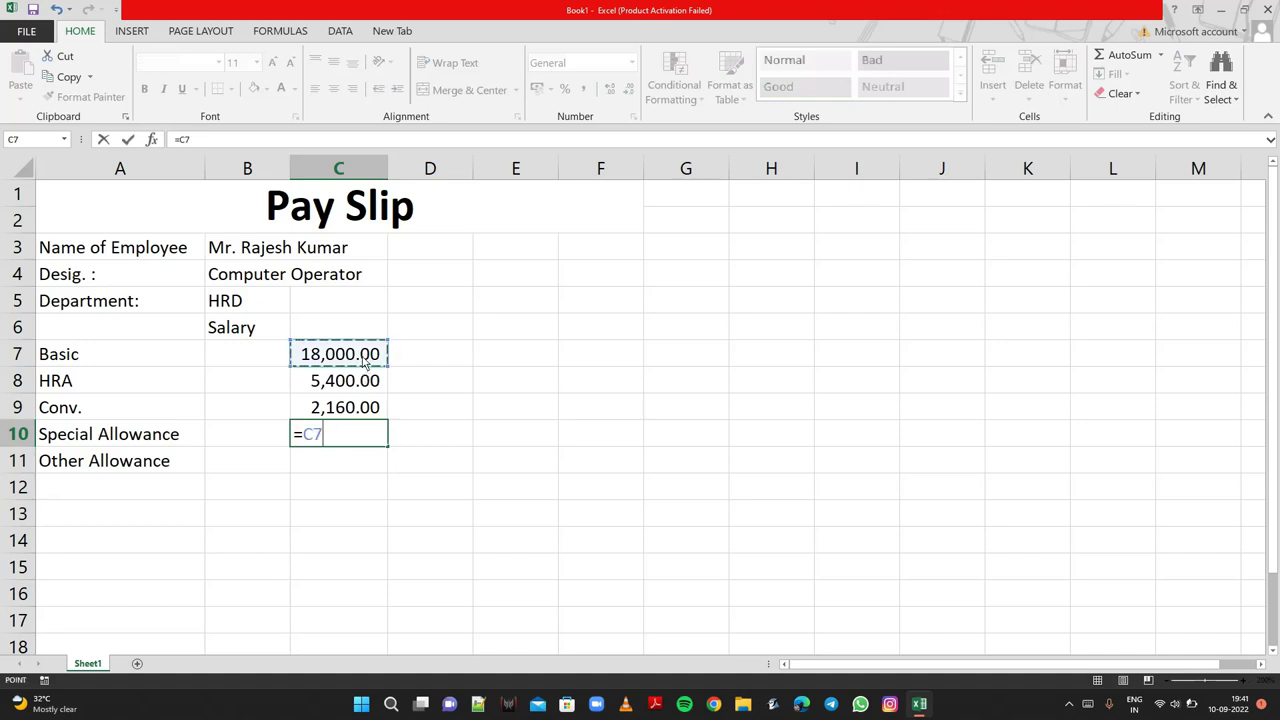
pyautogui.write('*')
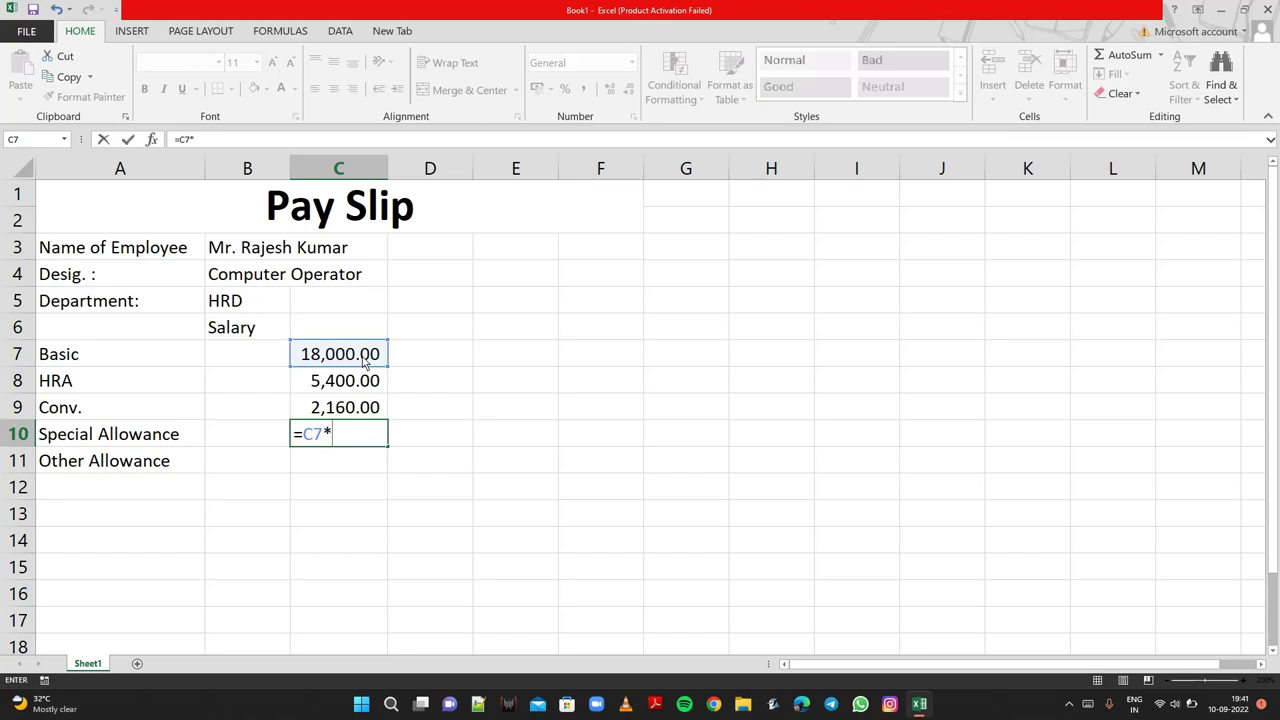
pyautogui.write('10%')
pyautogui.press('Return')
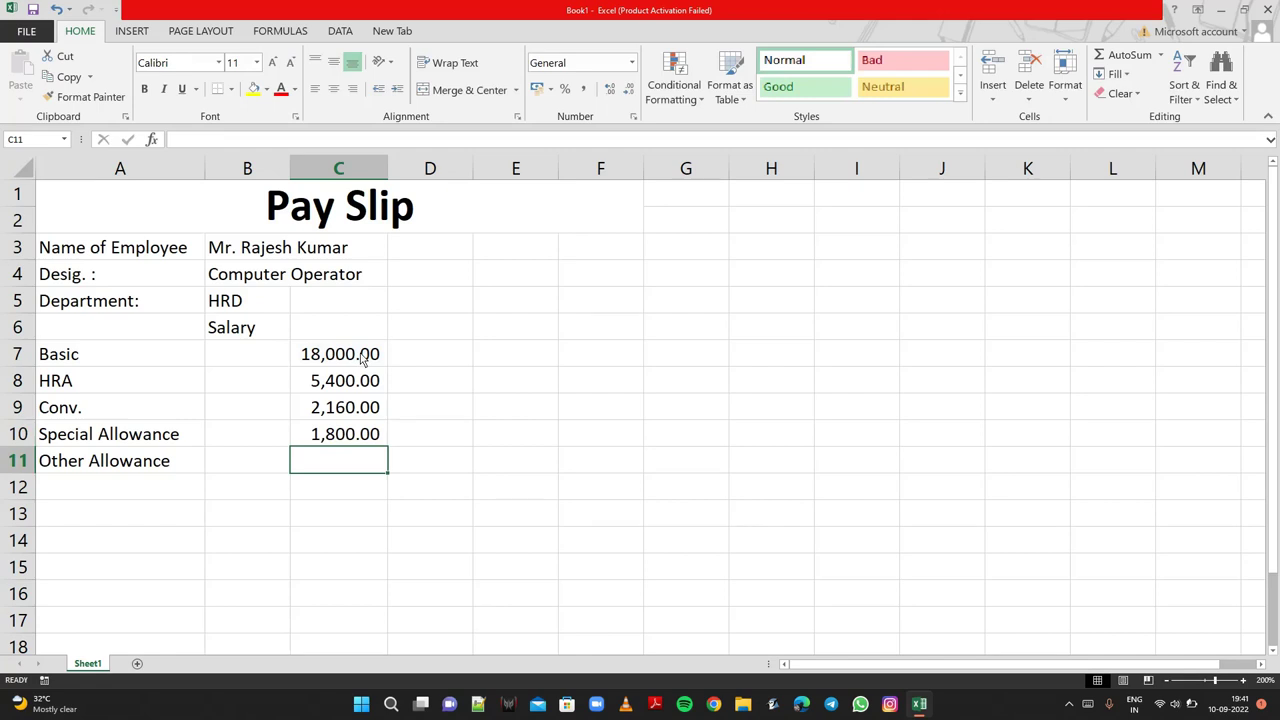
# Set Other Allowance in C11 to =C7*10%, giving 1,800.00
pyautogui.write('=')
pyautogui.click(362, 360)
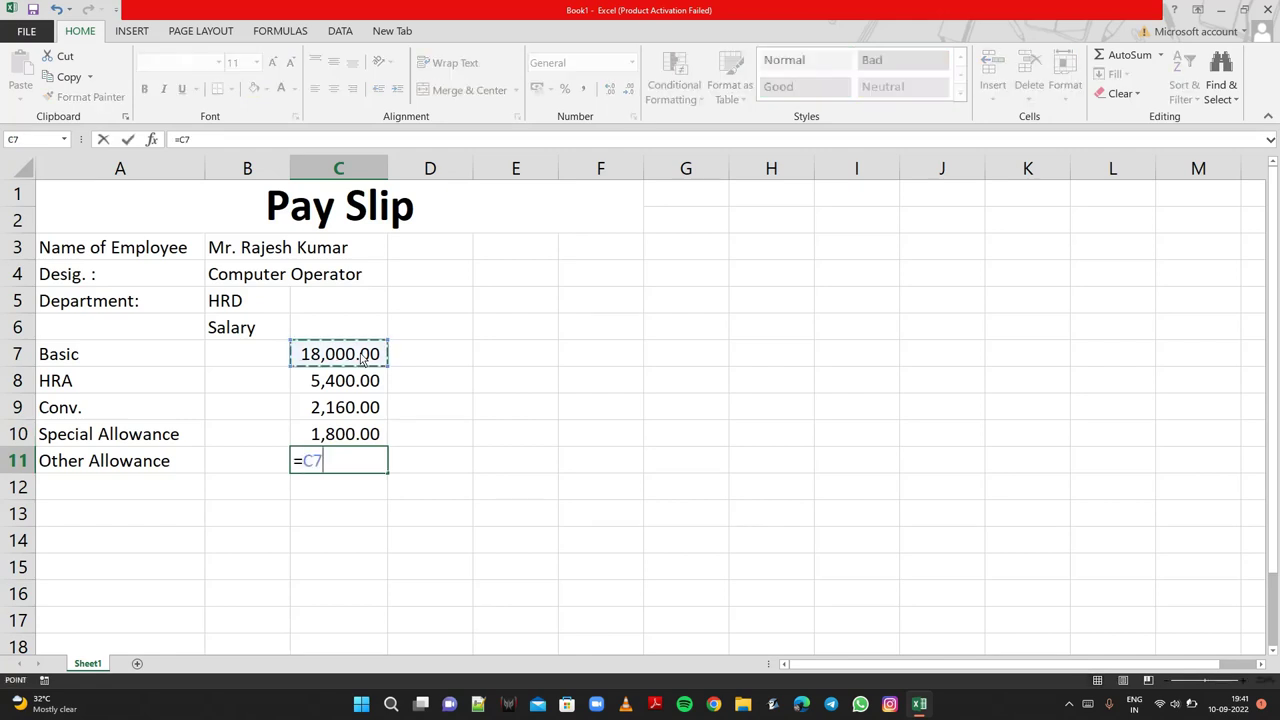
pyautogui.write('*1')
pyautogui.write('0%')
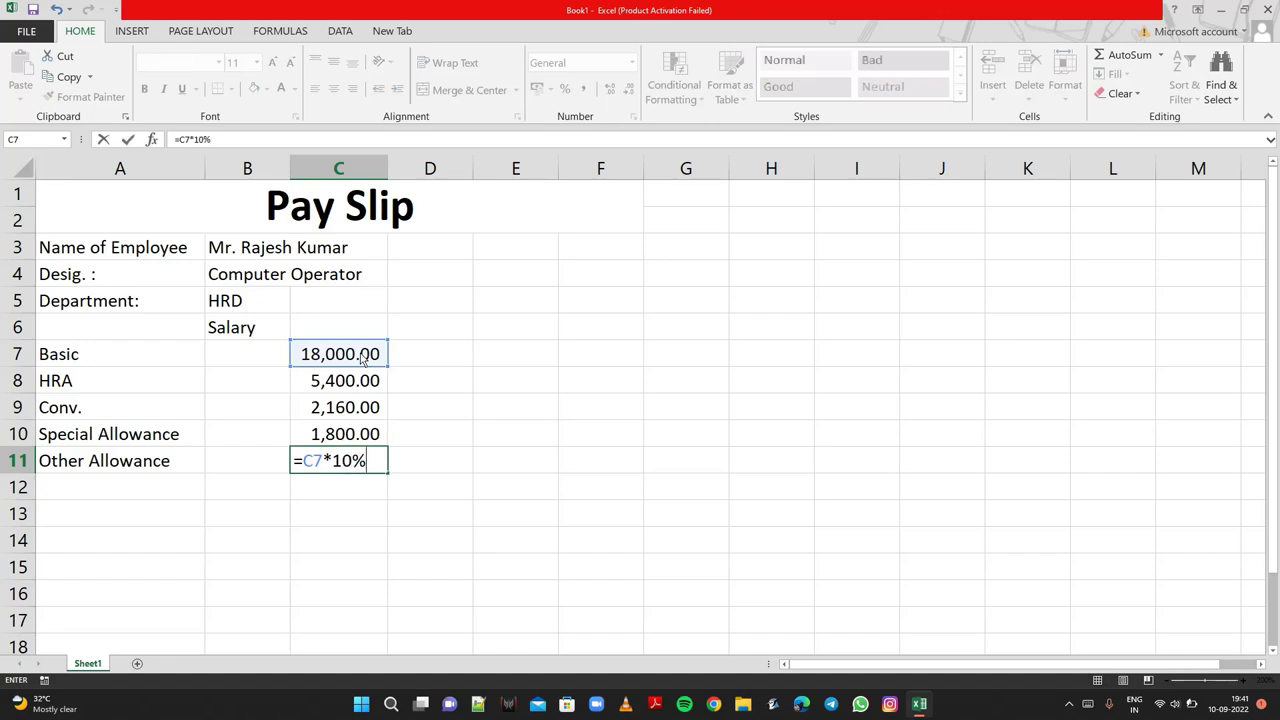
pyautogui.press('Return')
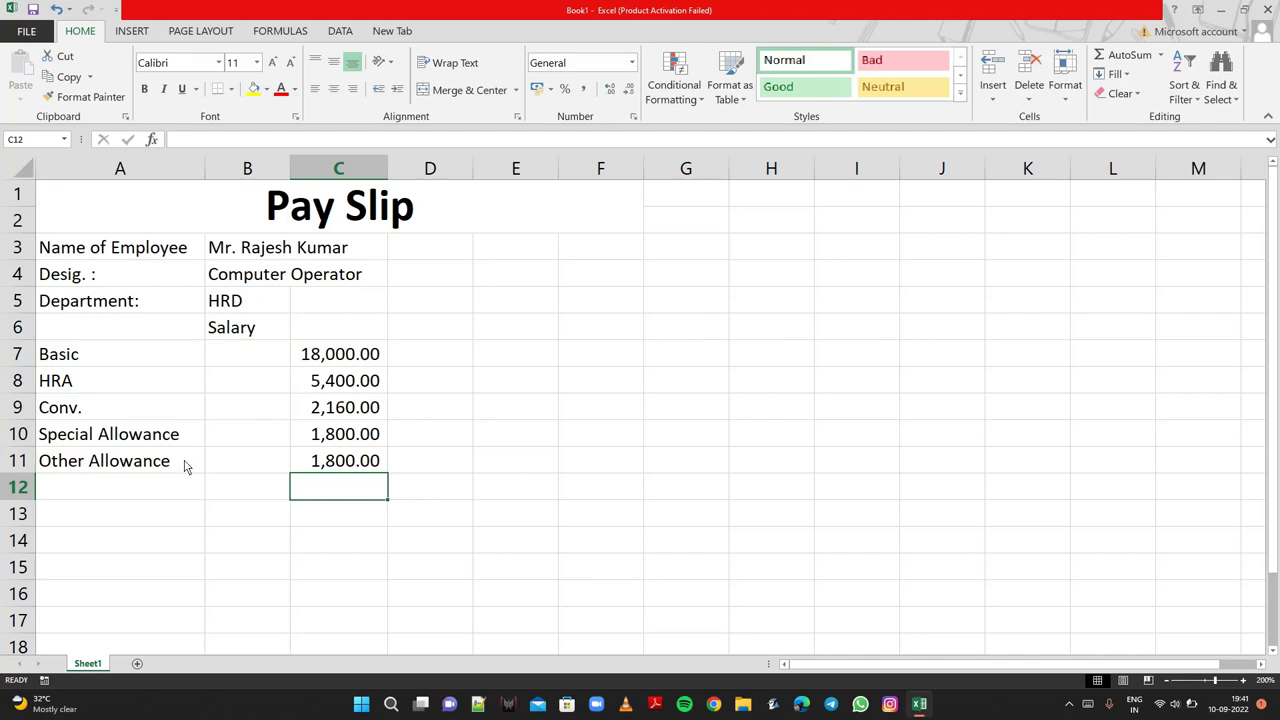
pyautogui.click(110, 518)
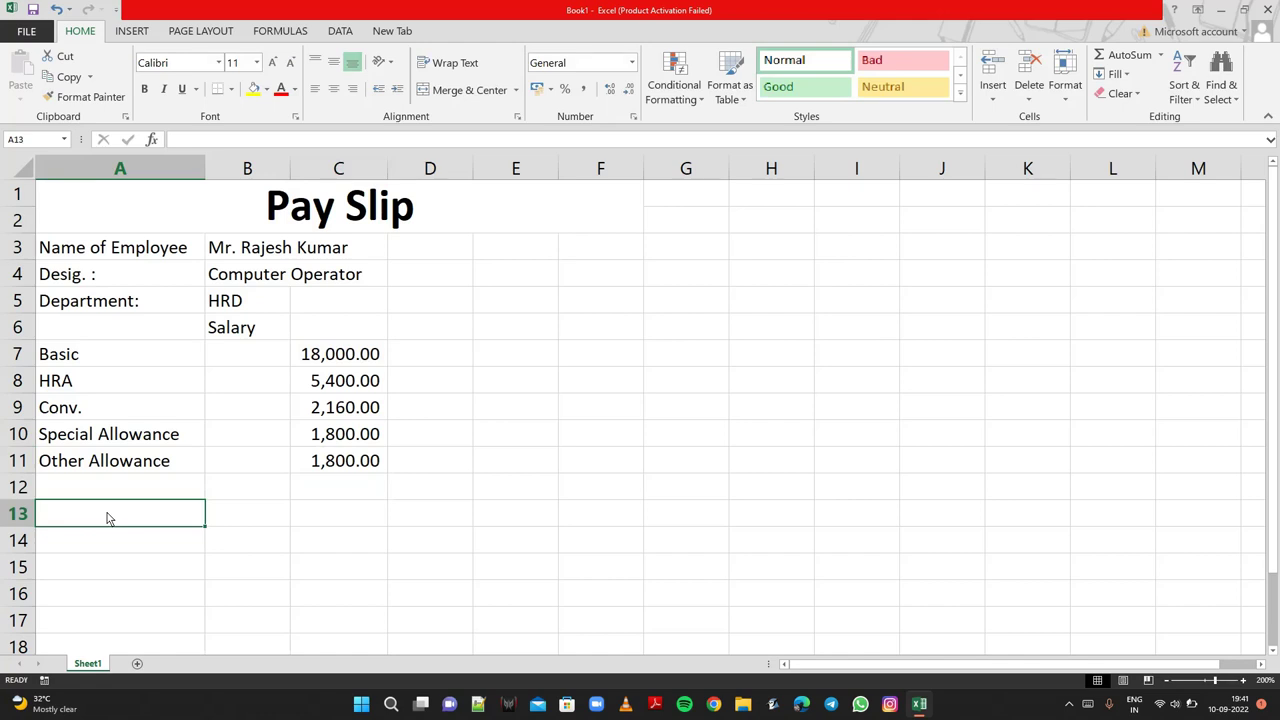
# Label A13 'Gross Total' and enter =C7+C8+C9+C10+C11 in C13, giving 29,160.00
pyautogui.write('Gross ')
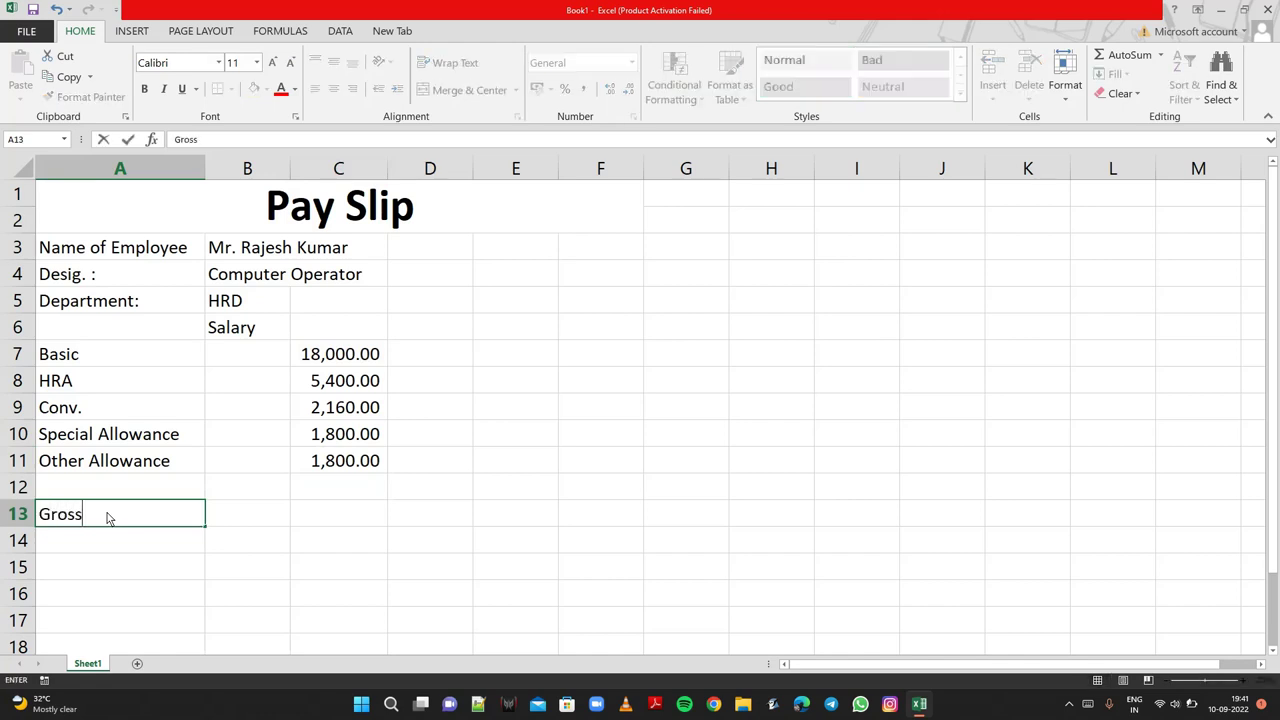
pyautogui.write('Tot')
pyautogui.write('al')
pyautogui.click(324, 515)
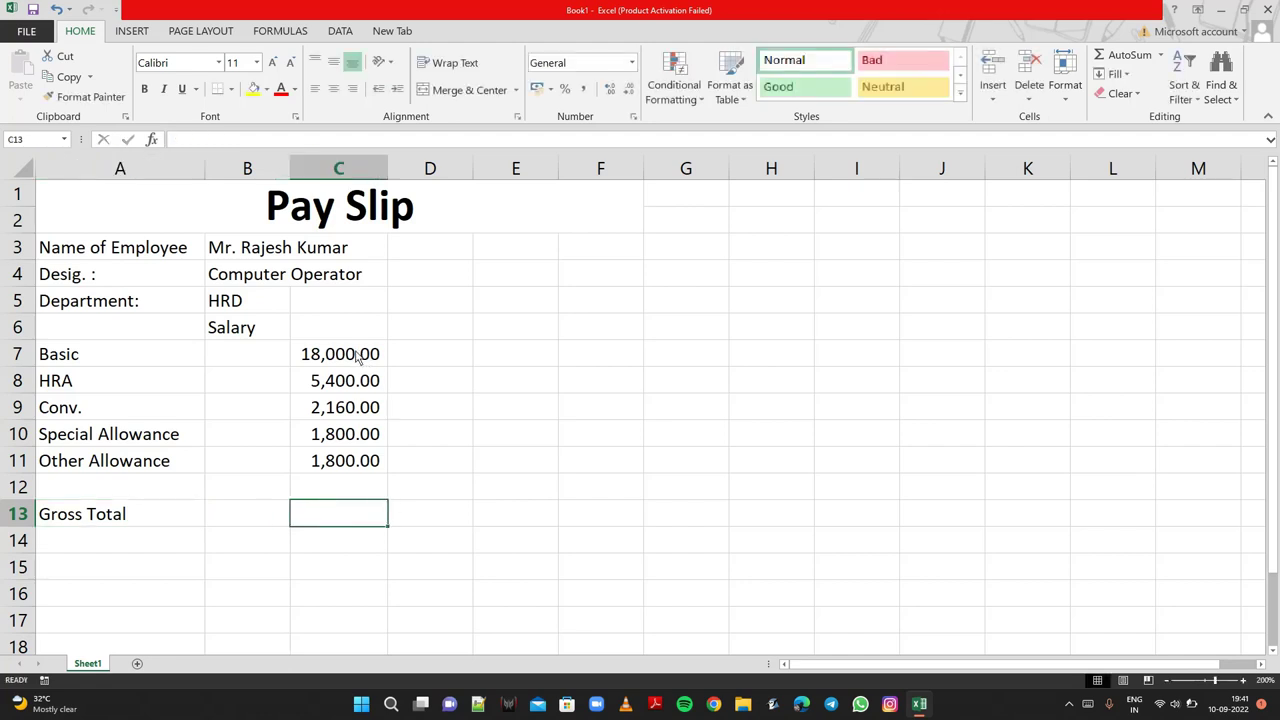
pyautogui.write('=')
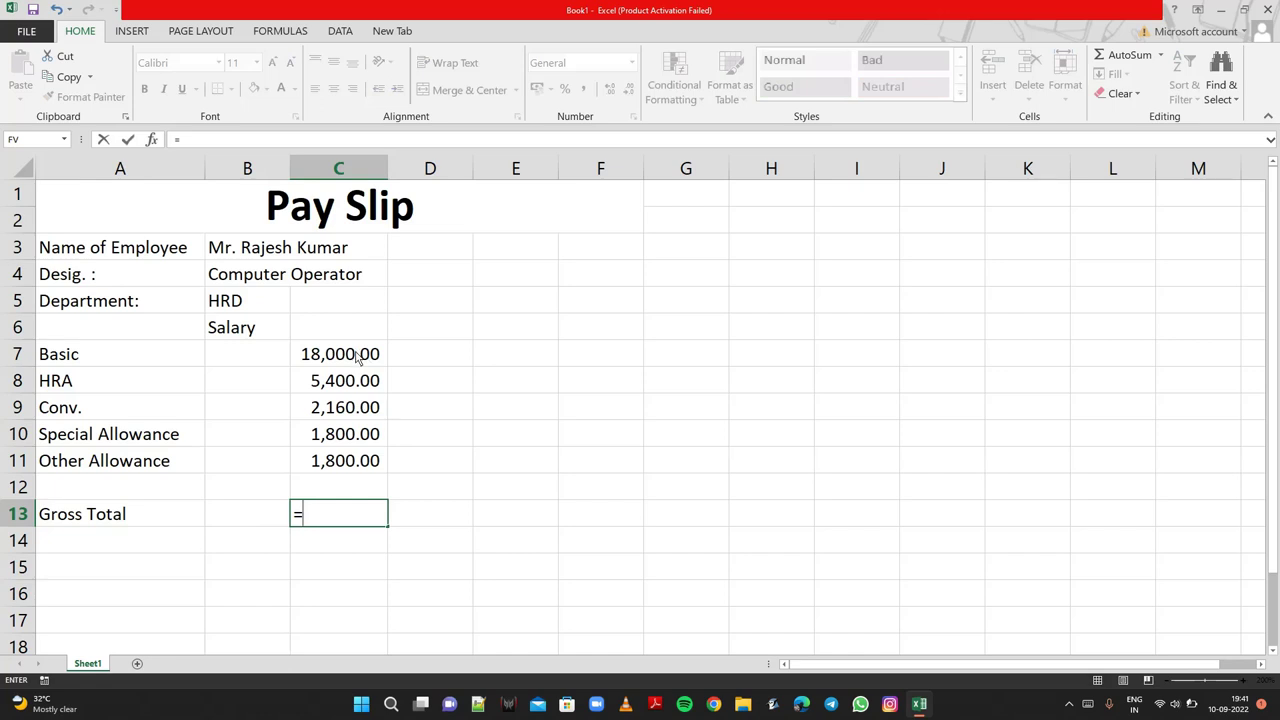
pyautogui.click(358, 358)
pyautogui.write('+')
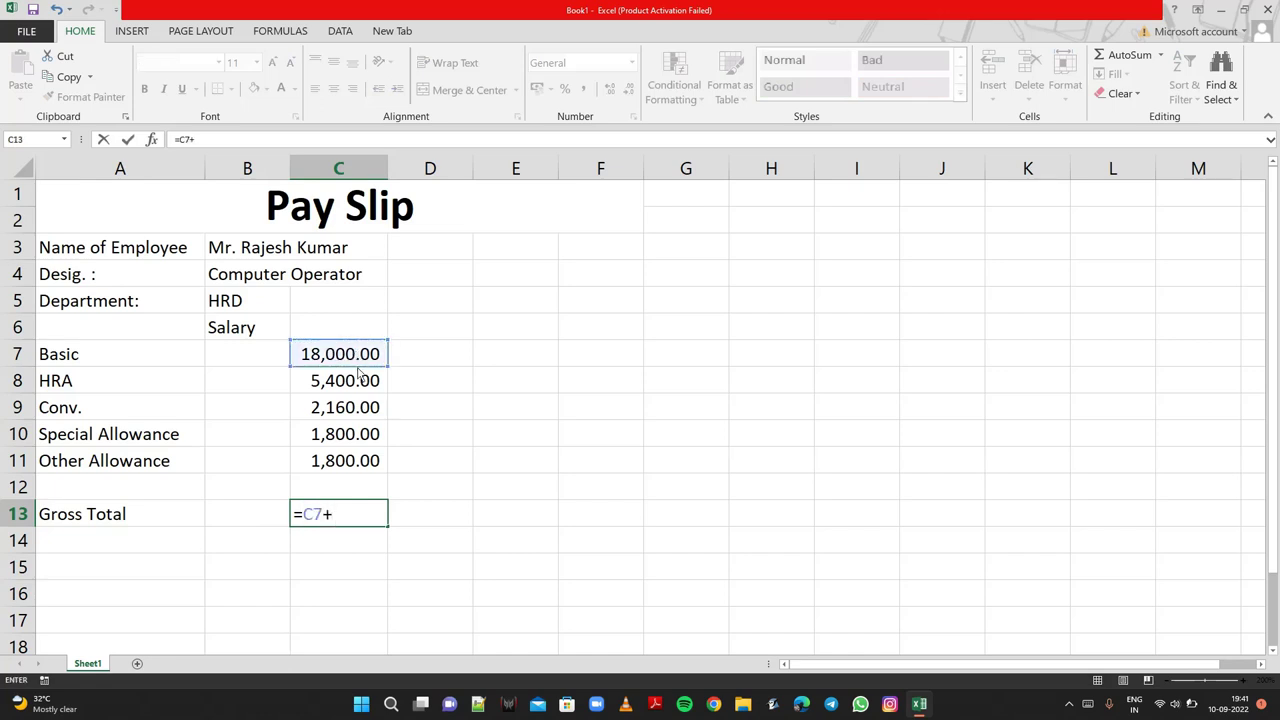
pyautogui.click(362, 384)
pyautogui.write('+')
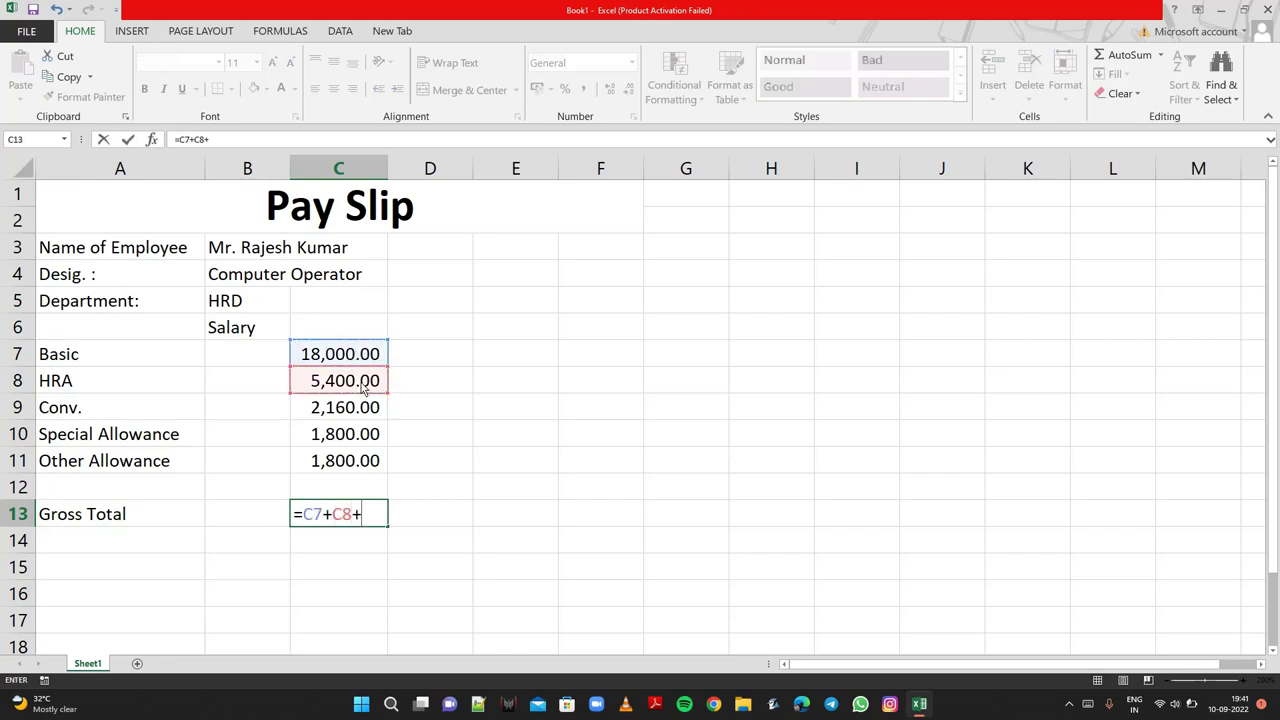
pyautogui.click(362, 410)
pyautogui.write('+')
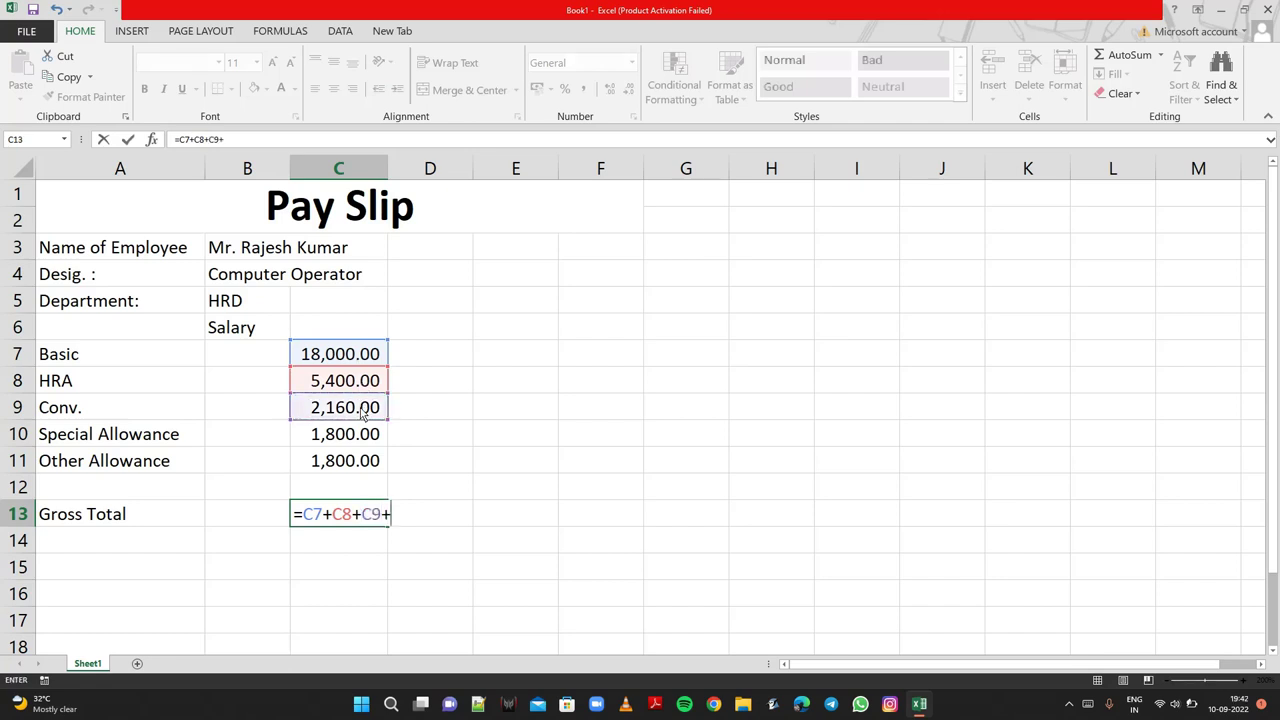
pyautogui.click(362, 438)
pyautogui.write('+')
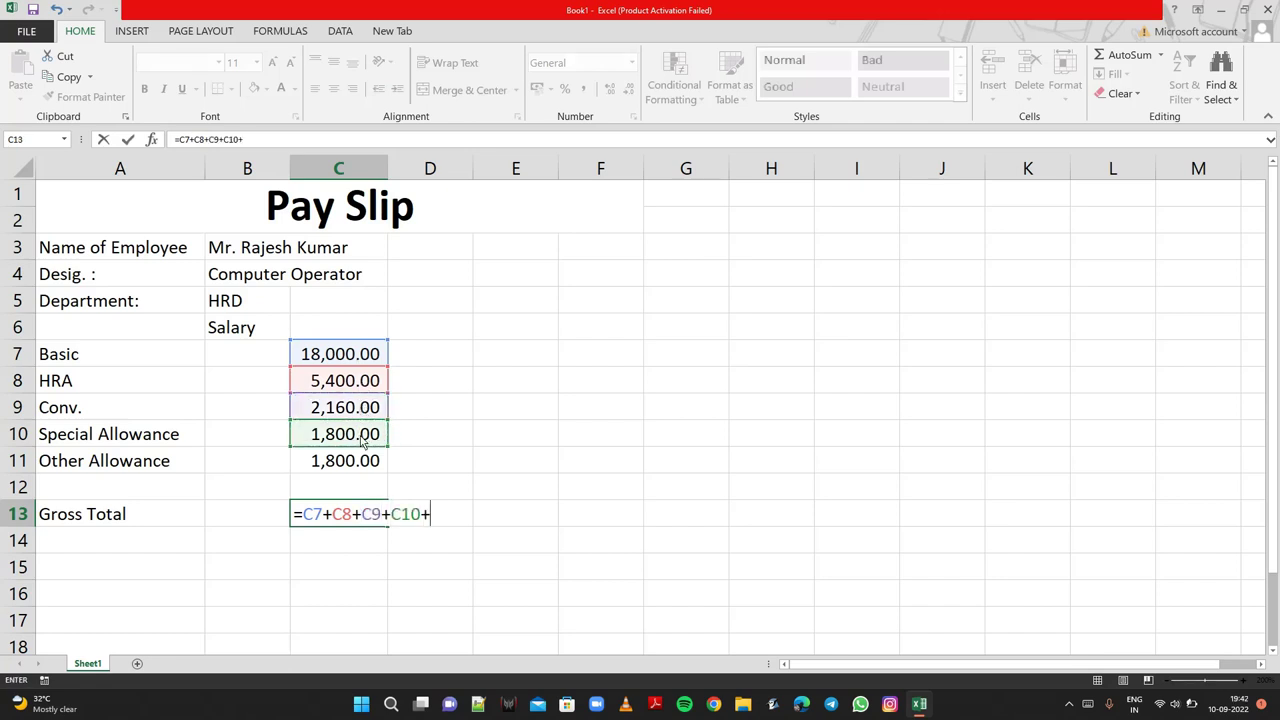
pyautogui.click(362, 468)
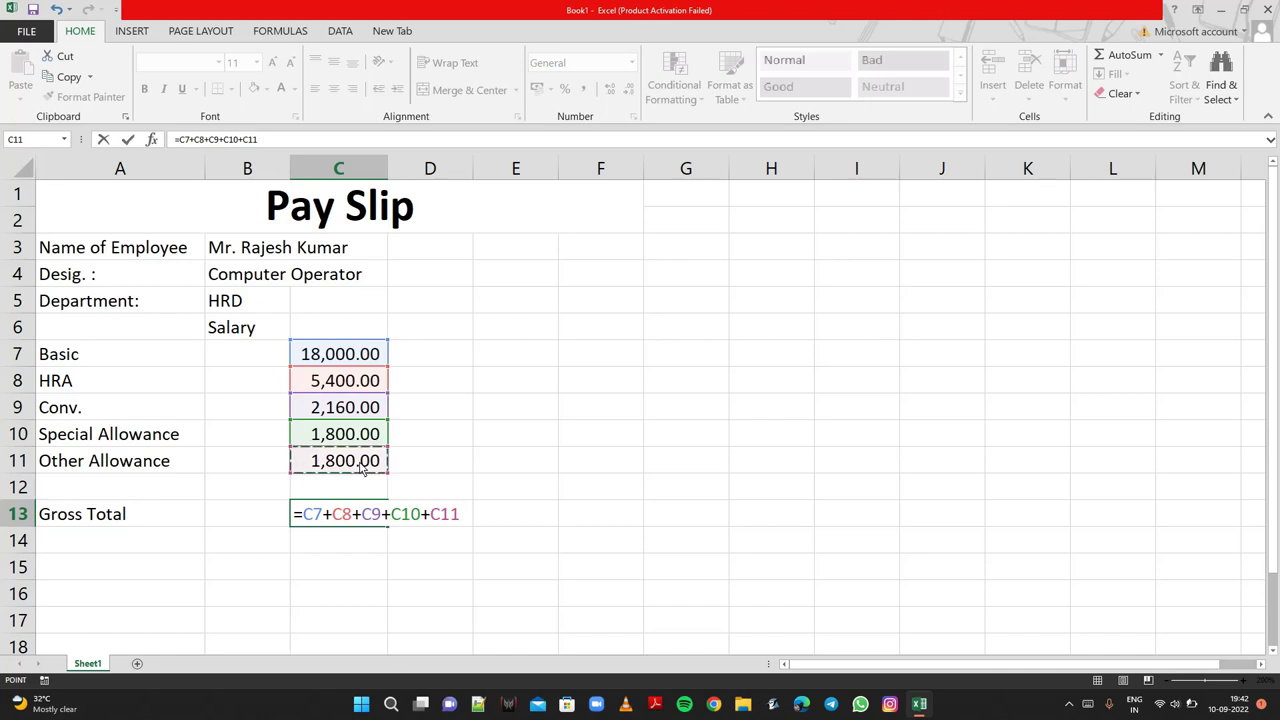
pyautogui.press('Return')
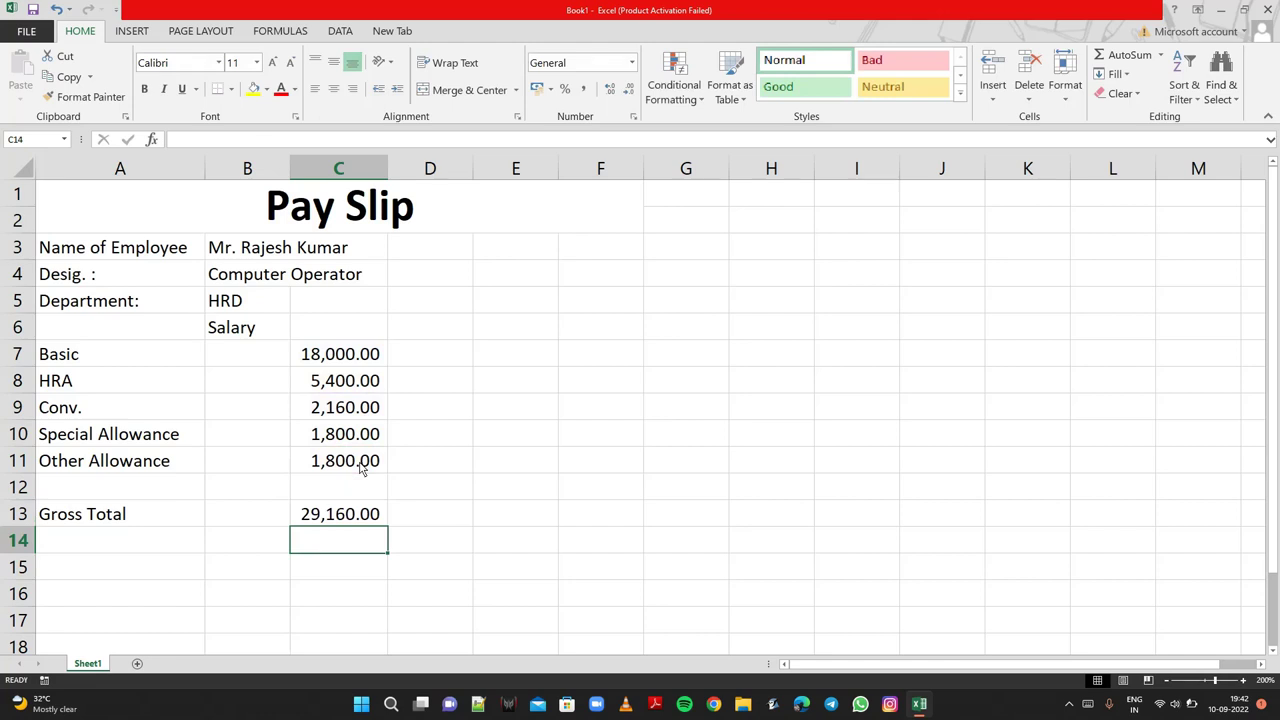
# Enter the deduction labels PPF, ESI and Medical in D7:D9
pyautogui.click(436, 361)
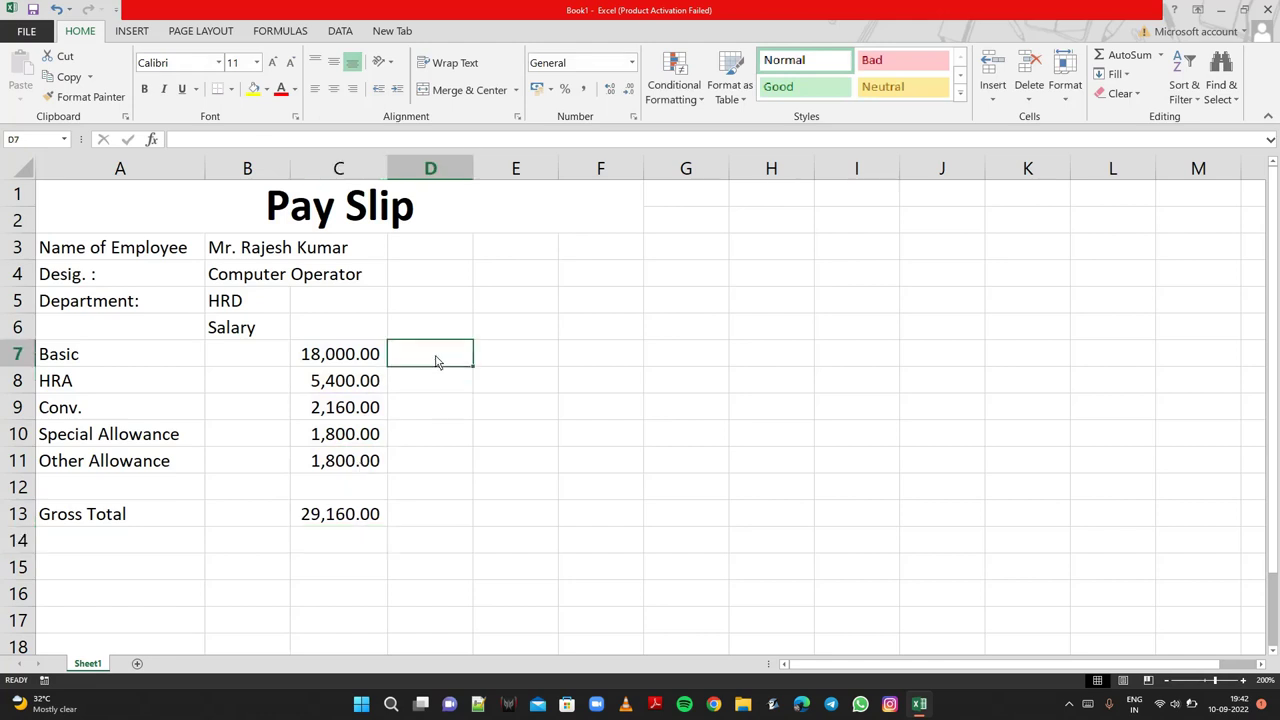
pyautogui.write('p')
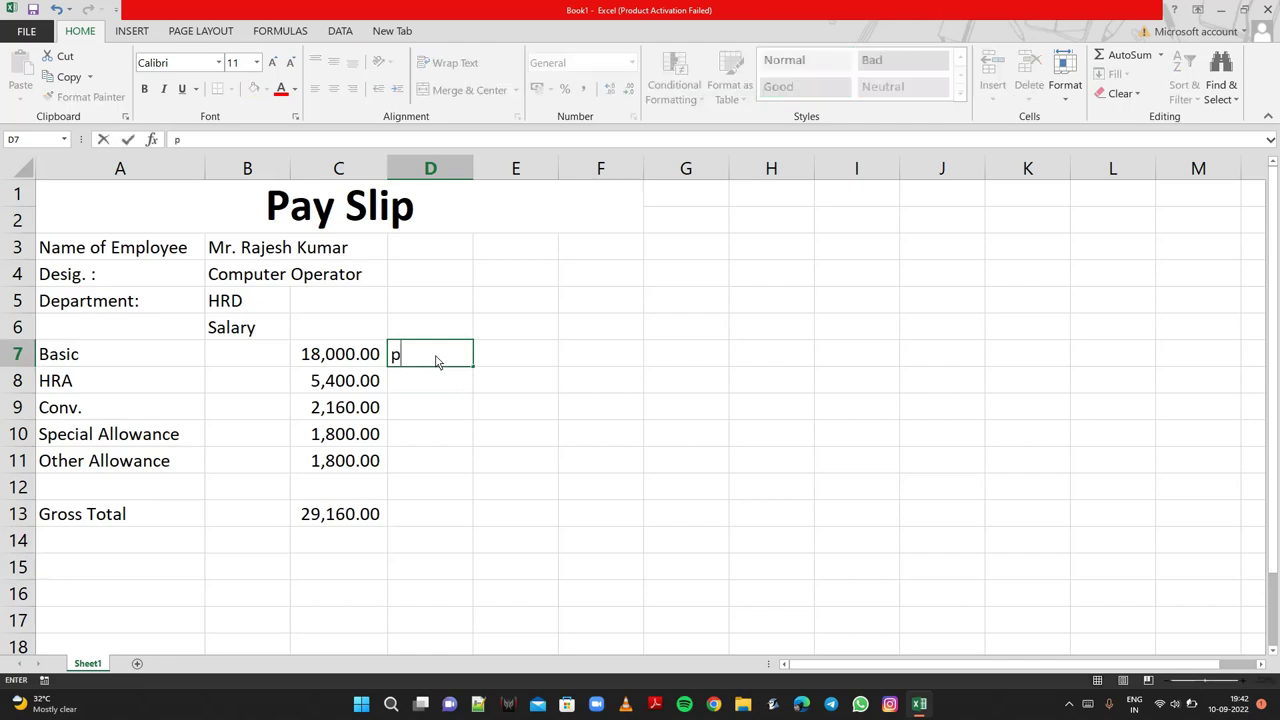
pyautogui.write('p')
pyautogui.press('BackSpace')
pyautogui.press('BackSpace')
pyautogui.write('PP')
pyautogui.write('F')
pyautogui.press('Return')
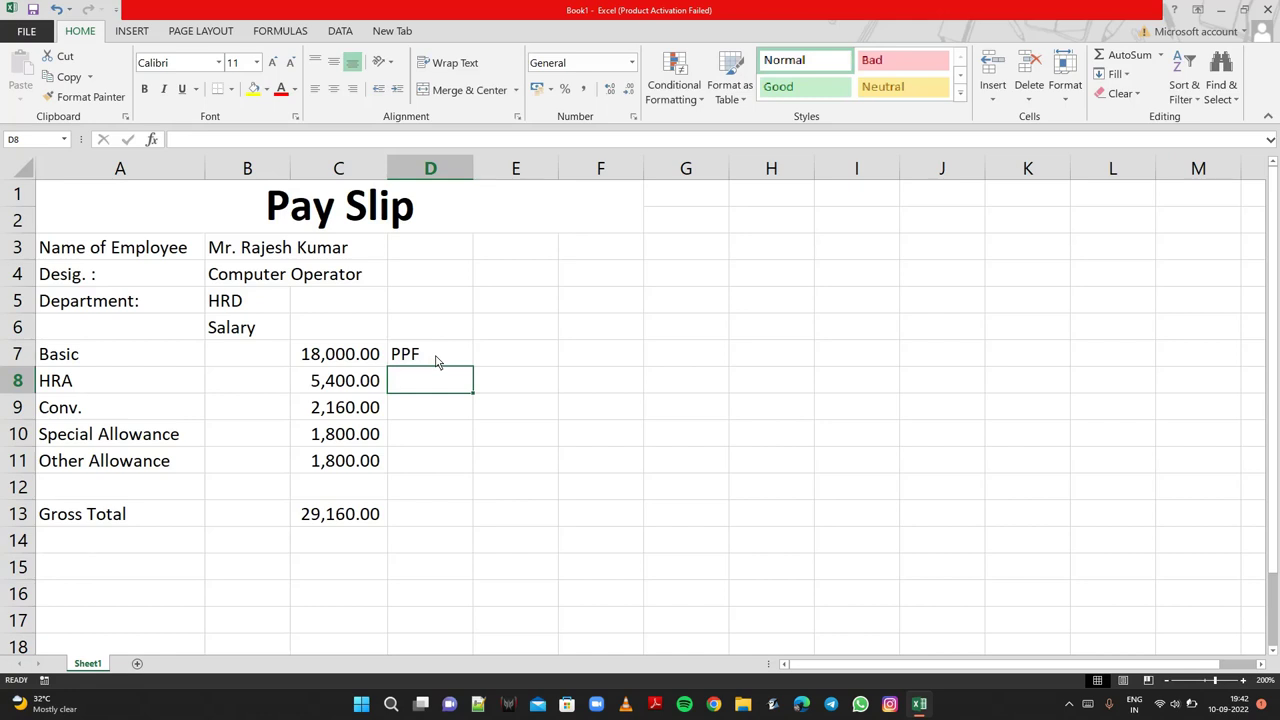
pyautogui.write('ESI')
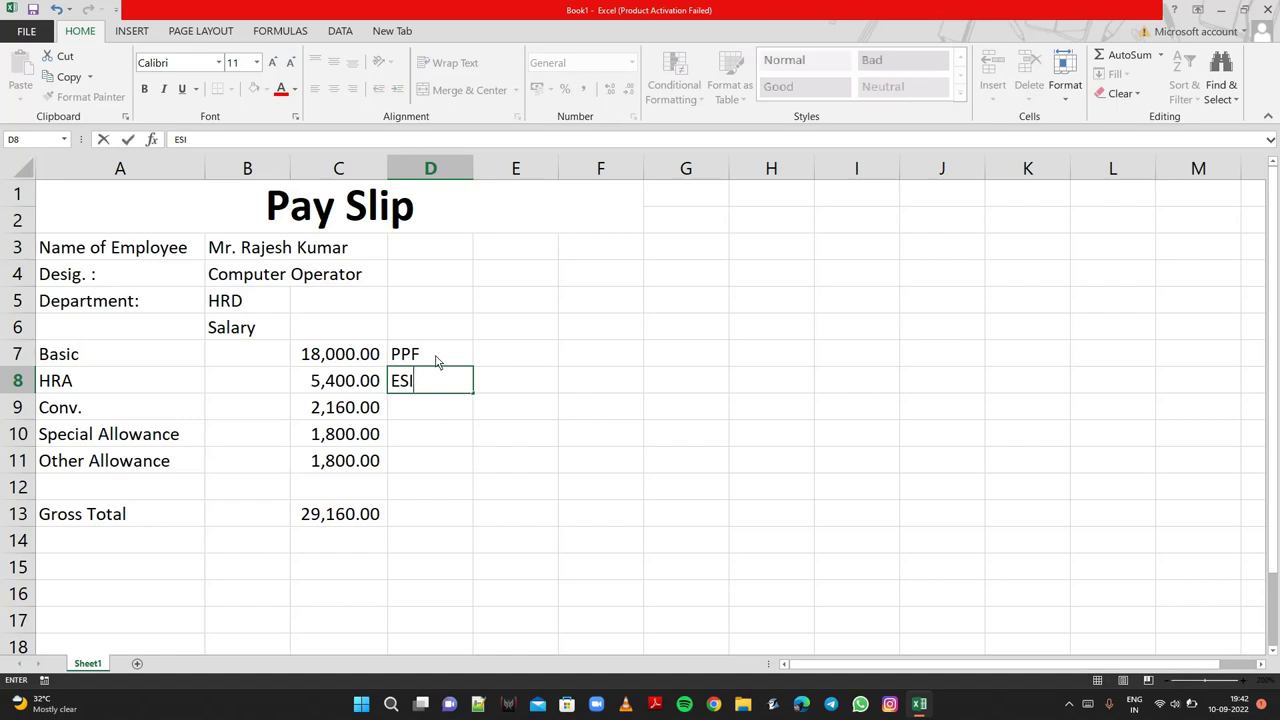
pyautogui.click(441, 412)
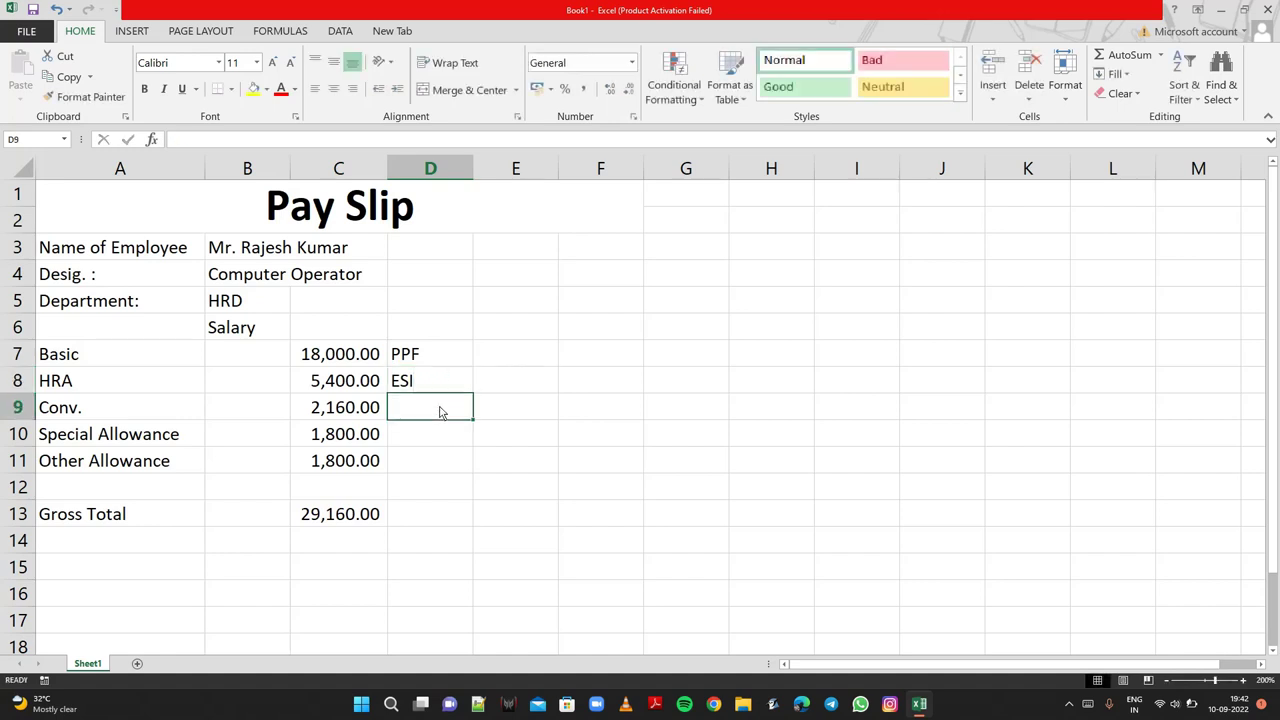
pyautogui.write('Medi')
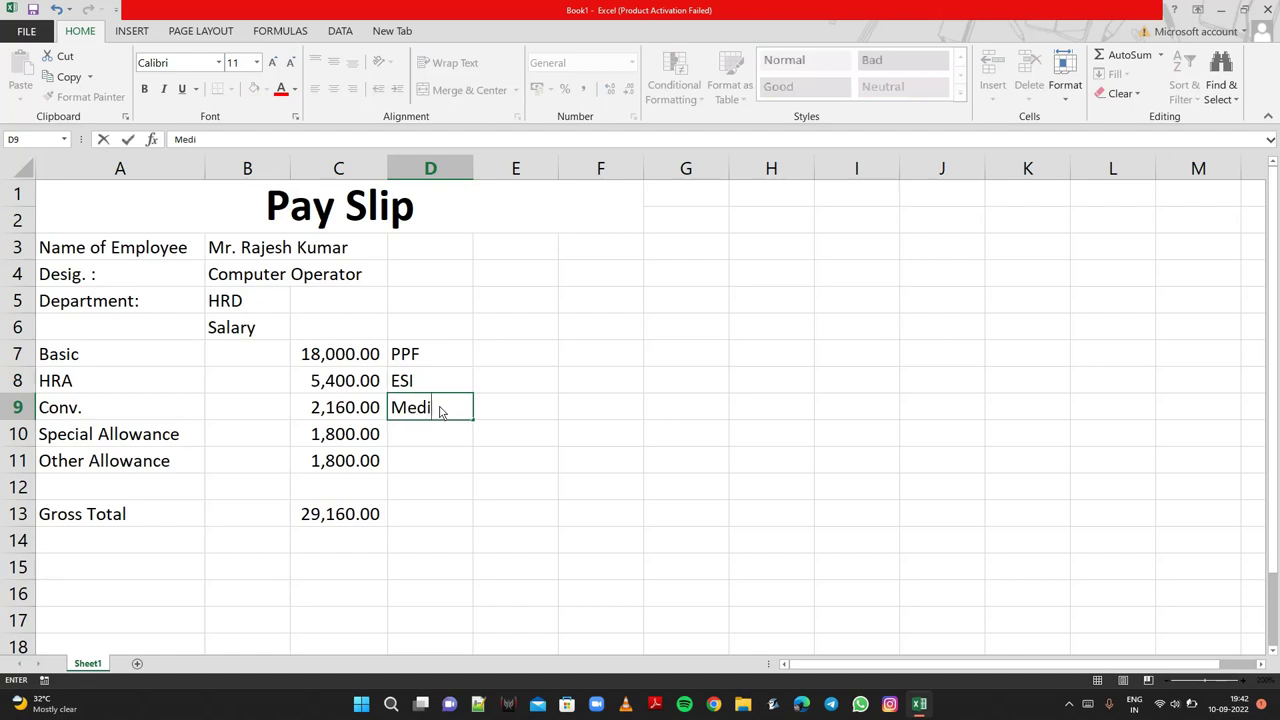
pyautogui.write('cal')
pyautogui.click(520, 365)
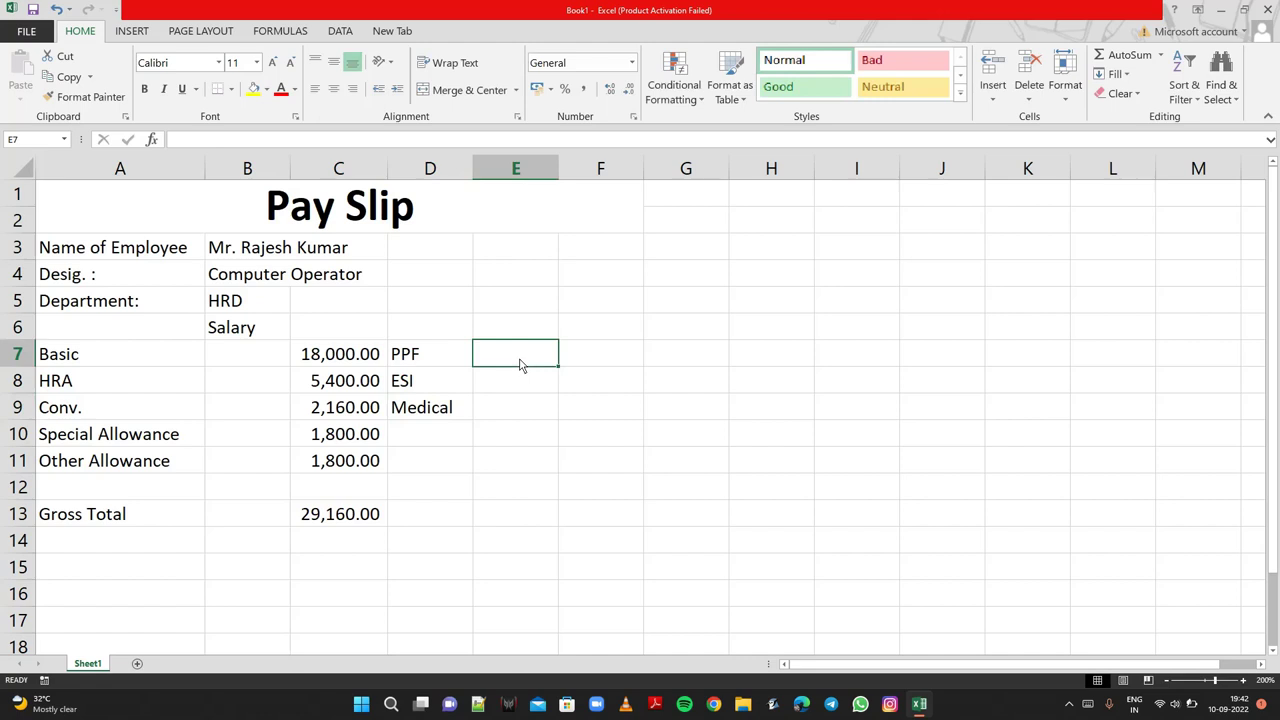
# Compute PPF =C7*12%, ESI =C7*3.5% and Medical =C7*3.5% in E7:E9
pyautogui.write('=')
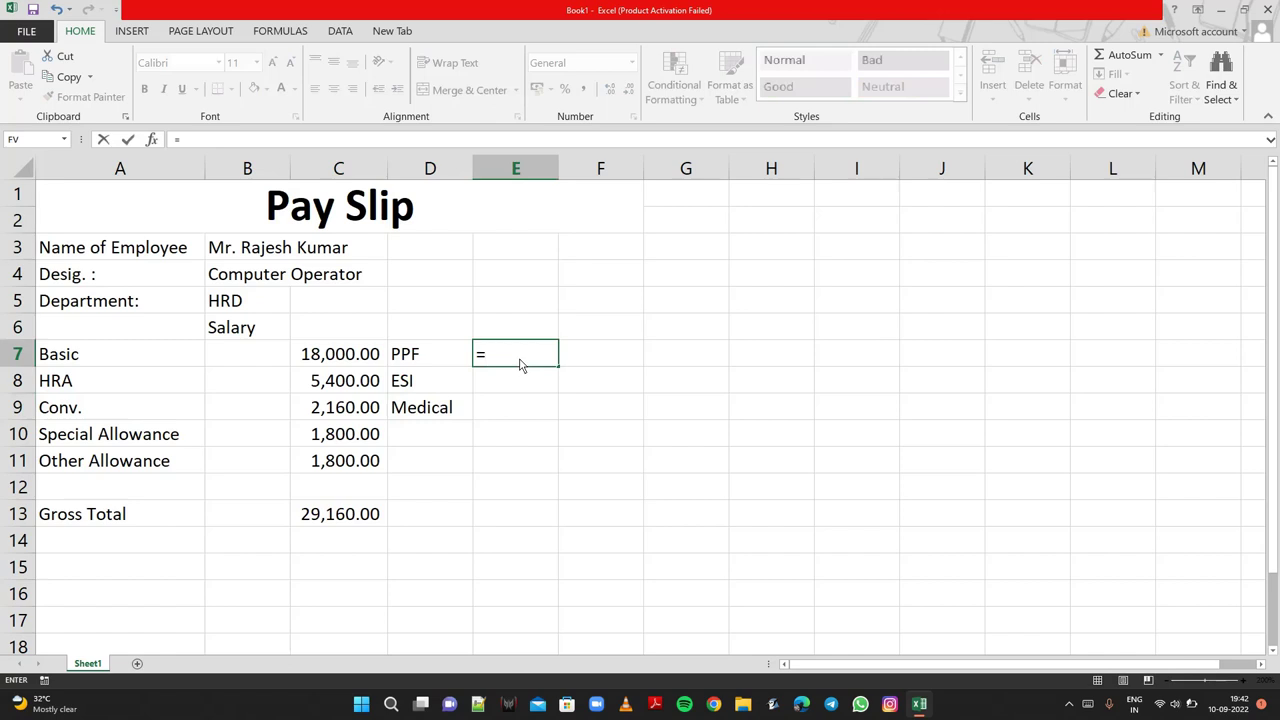
pyautogui.click(360, 357)
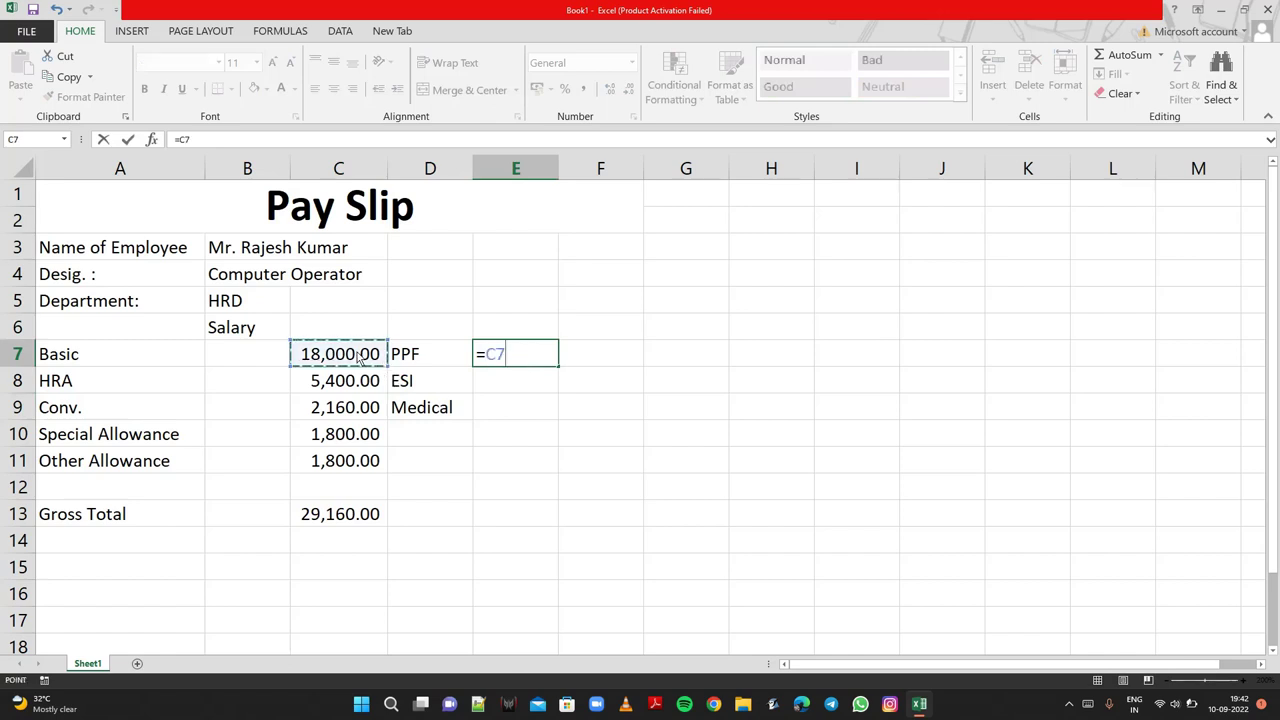
pyautogui.write('*12')
pyautogui.write('%')
pyautogui.press('Return')
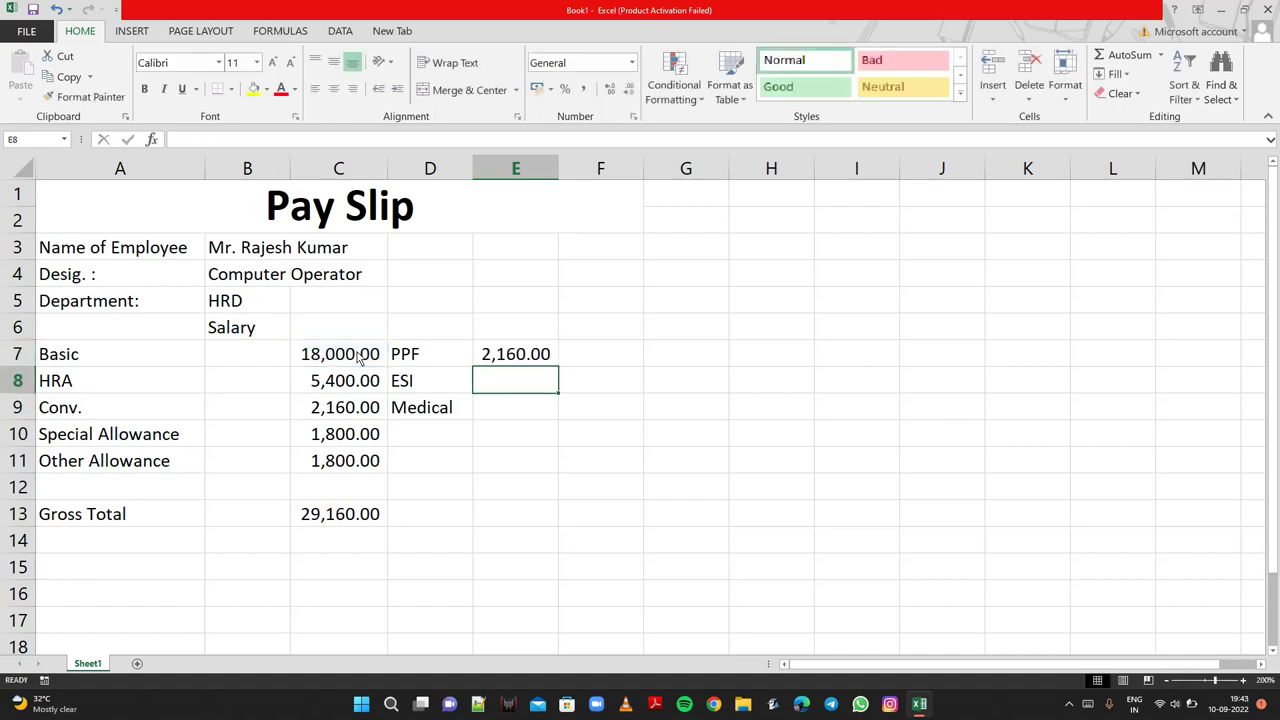
pyautogui.write('=')
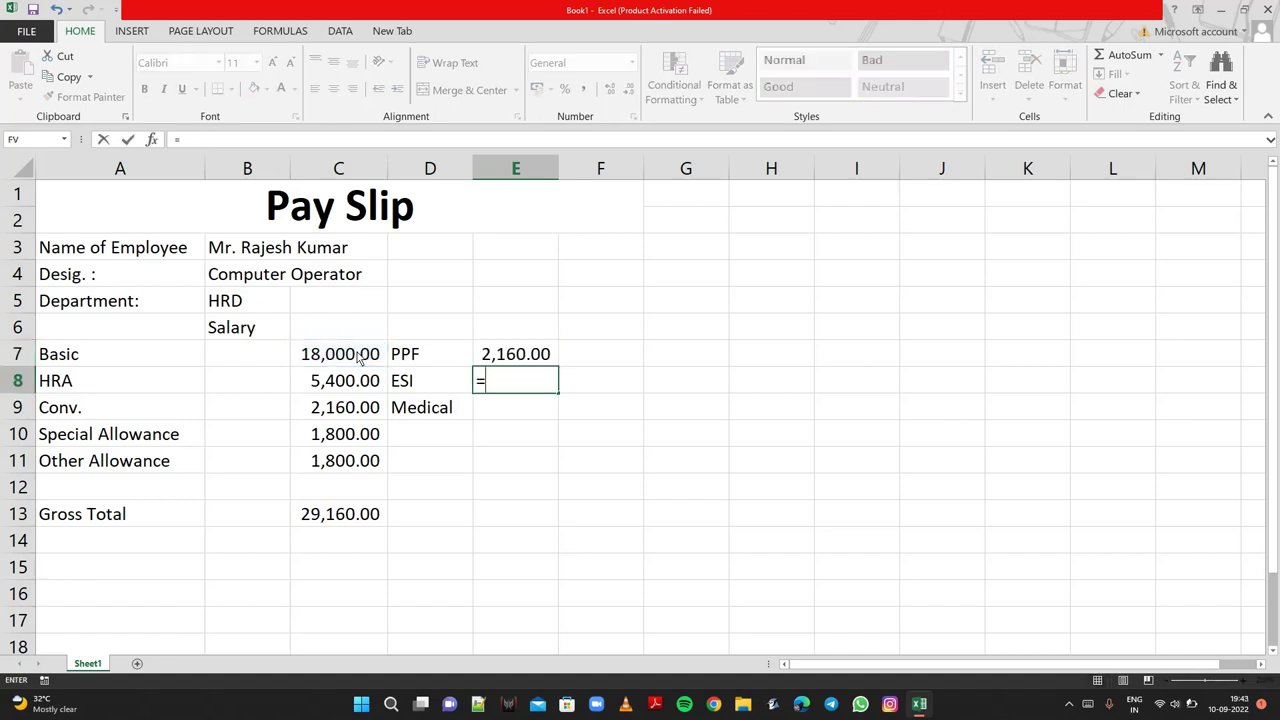
pyautogui.click(362, 359)
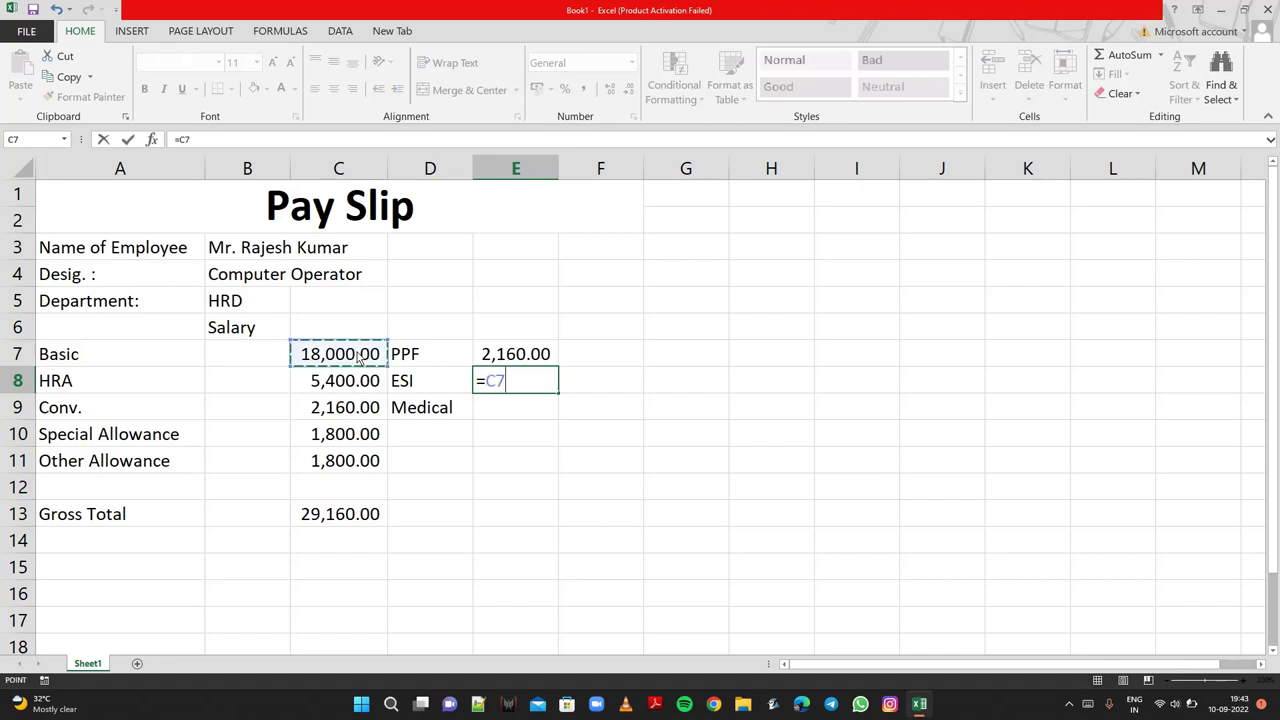
pyautogui.write('*3.')
pyautogui.write('5%')
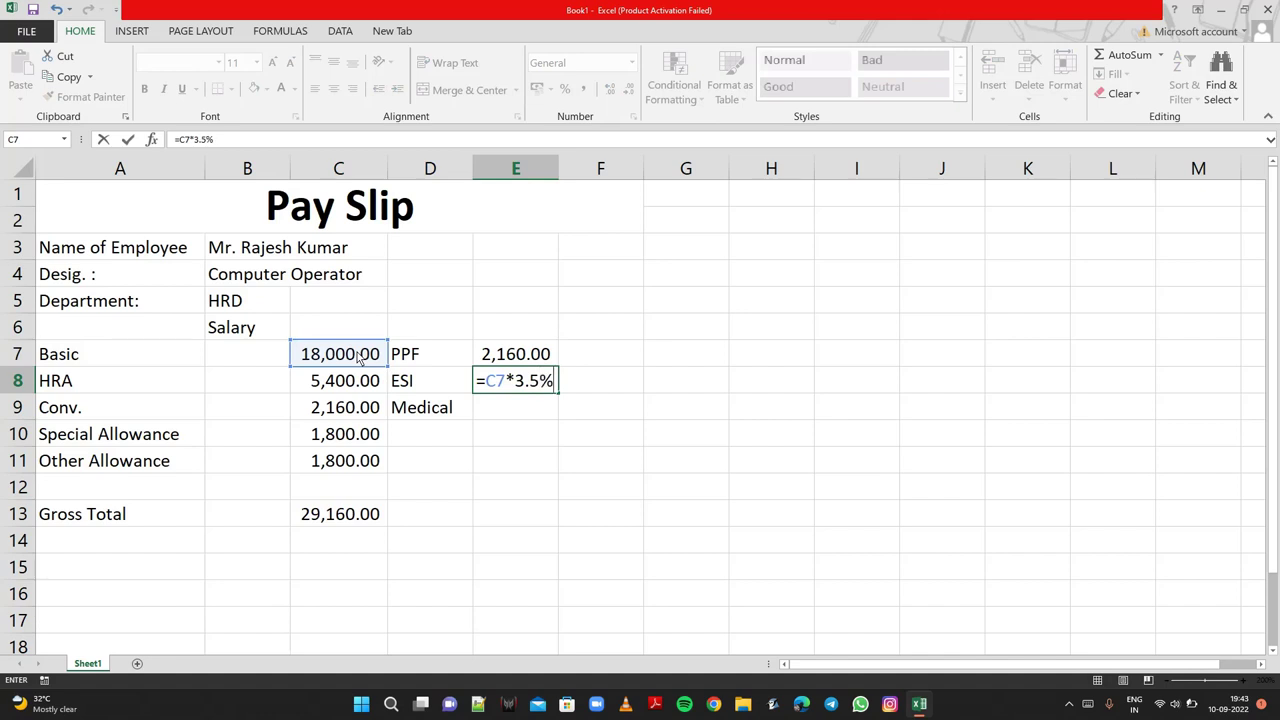
pyautogui.press('Return')
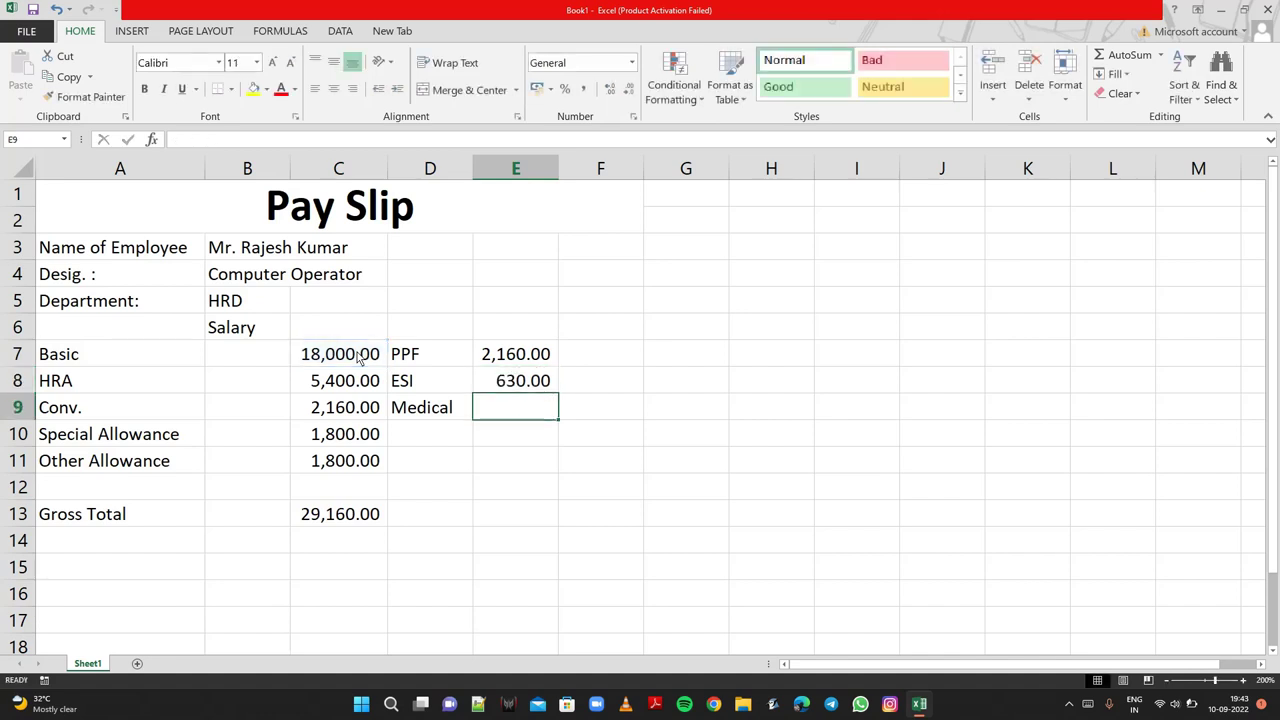
pyautogui.write('=')
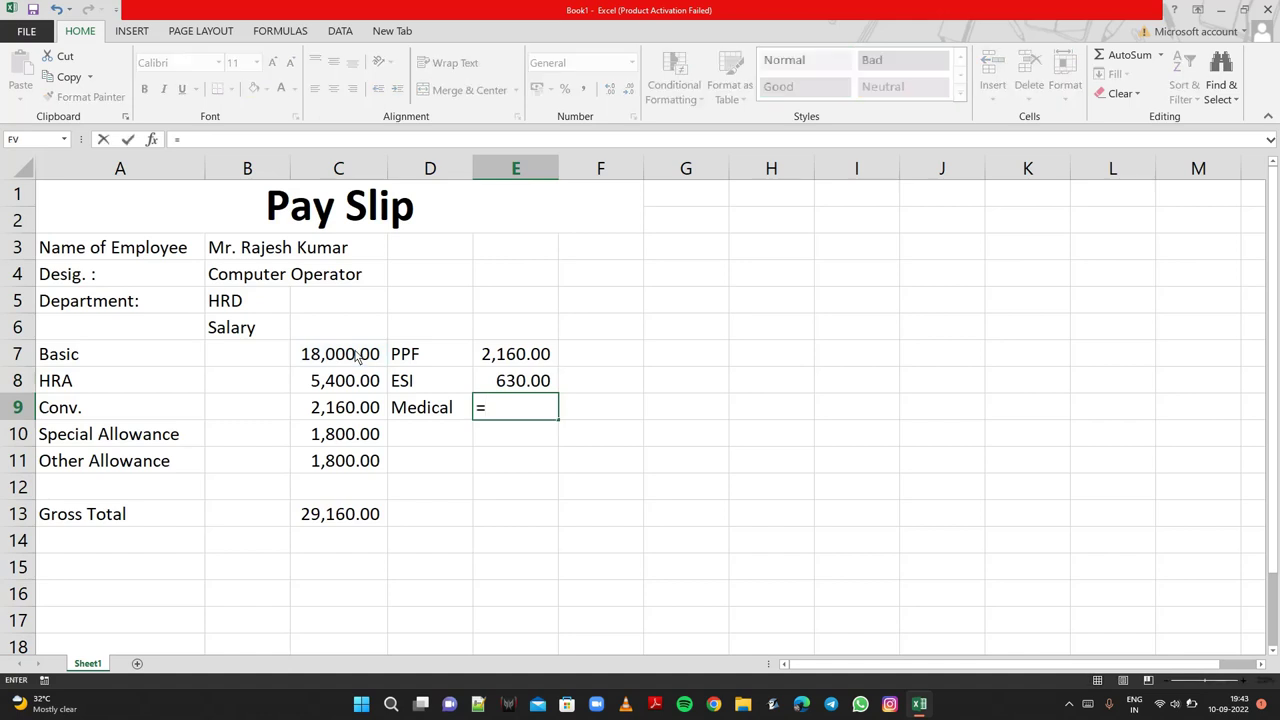
pyautogui.click(362, 358)
pyautogui.write('*')
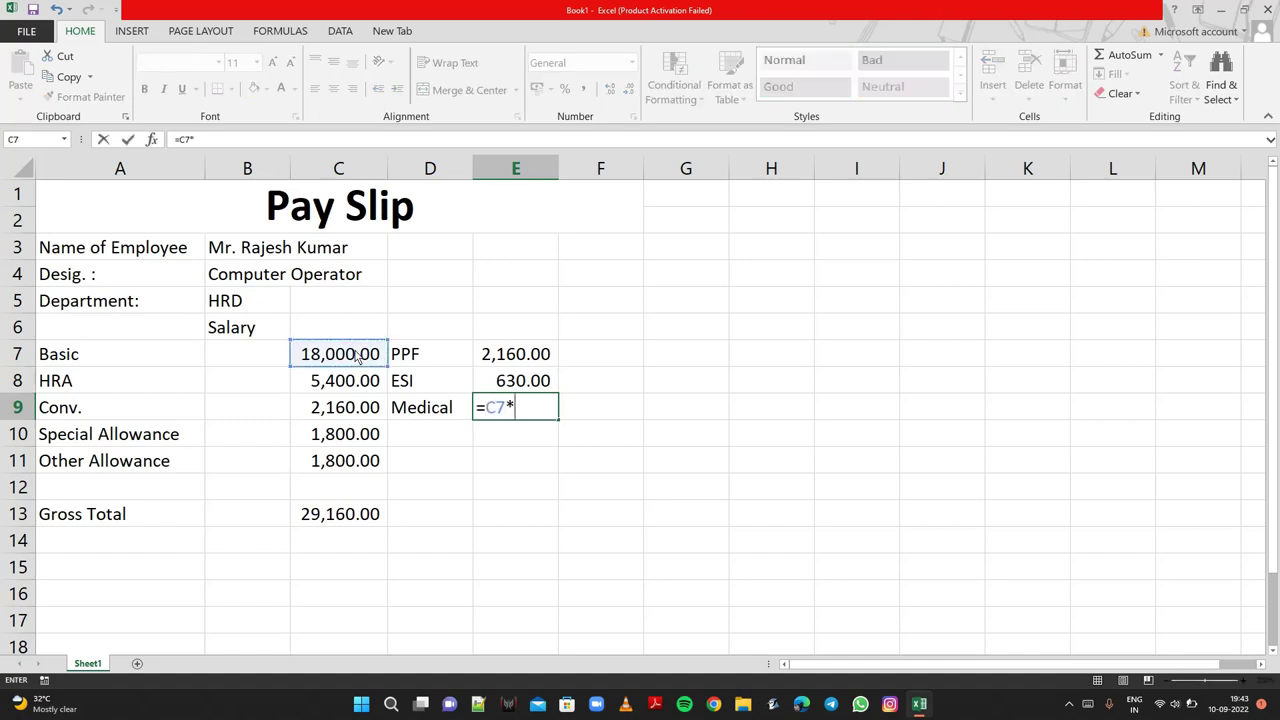
pyautogui.write('3.5')
pyautogui.write('%')
pyautogui.press('Return')
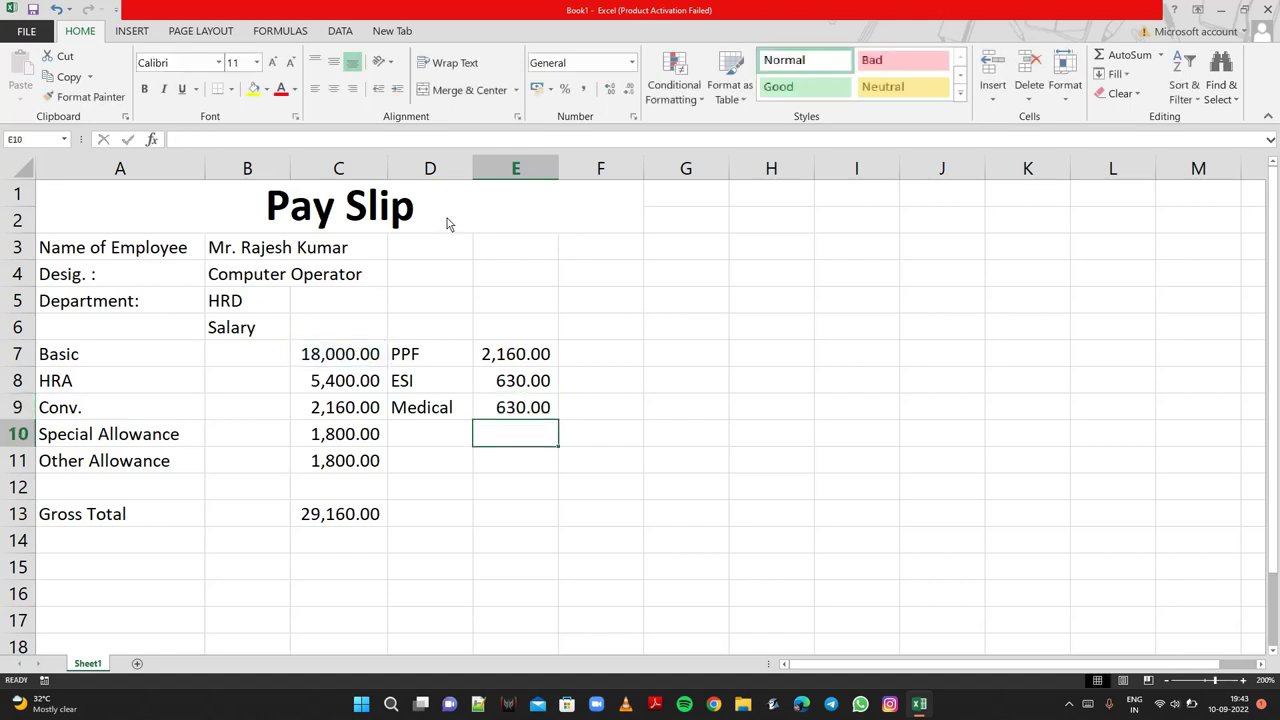
# Widen columns D and B, bringing column B to a width of 16.43
pyautogui.moveTo(473, 170); pyautogui.dragTo(562, 165)
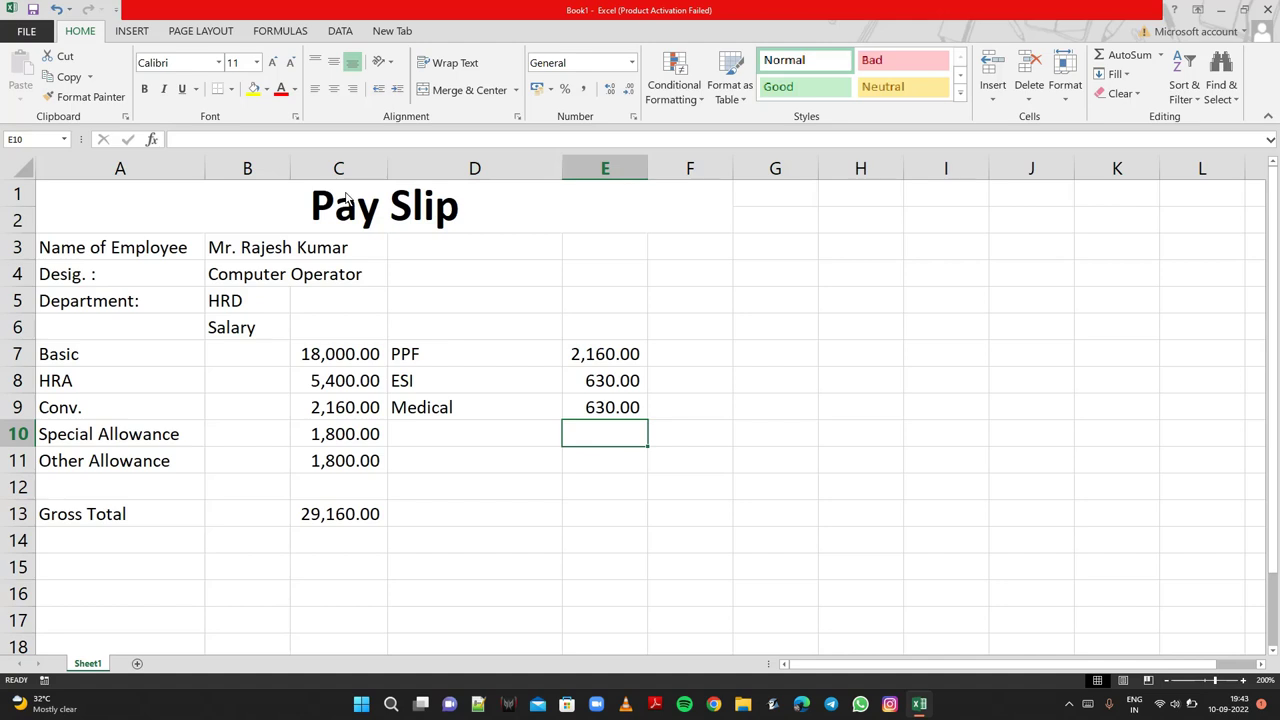
pyautogui.moveTo(290, 167); pyautogui.dragTo(371, 170)
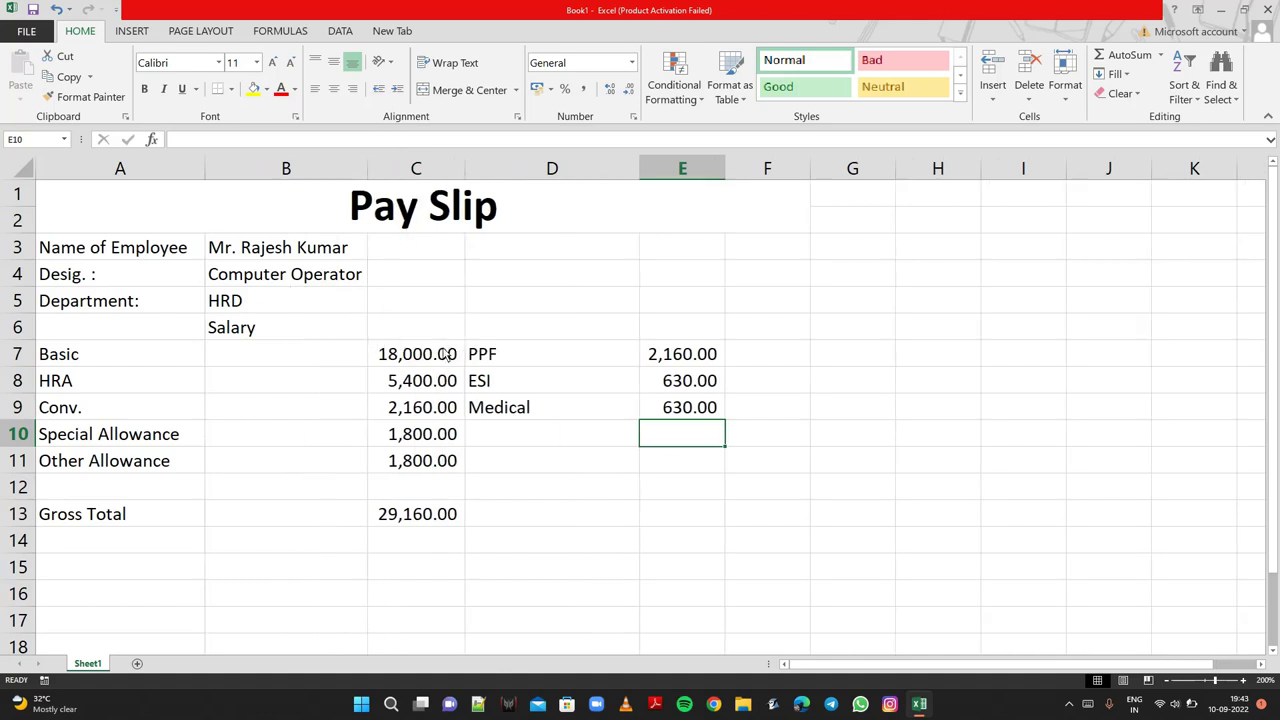
pyautogui.click(550, 525)
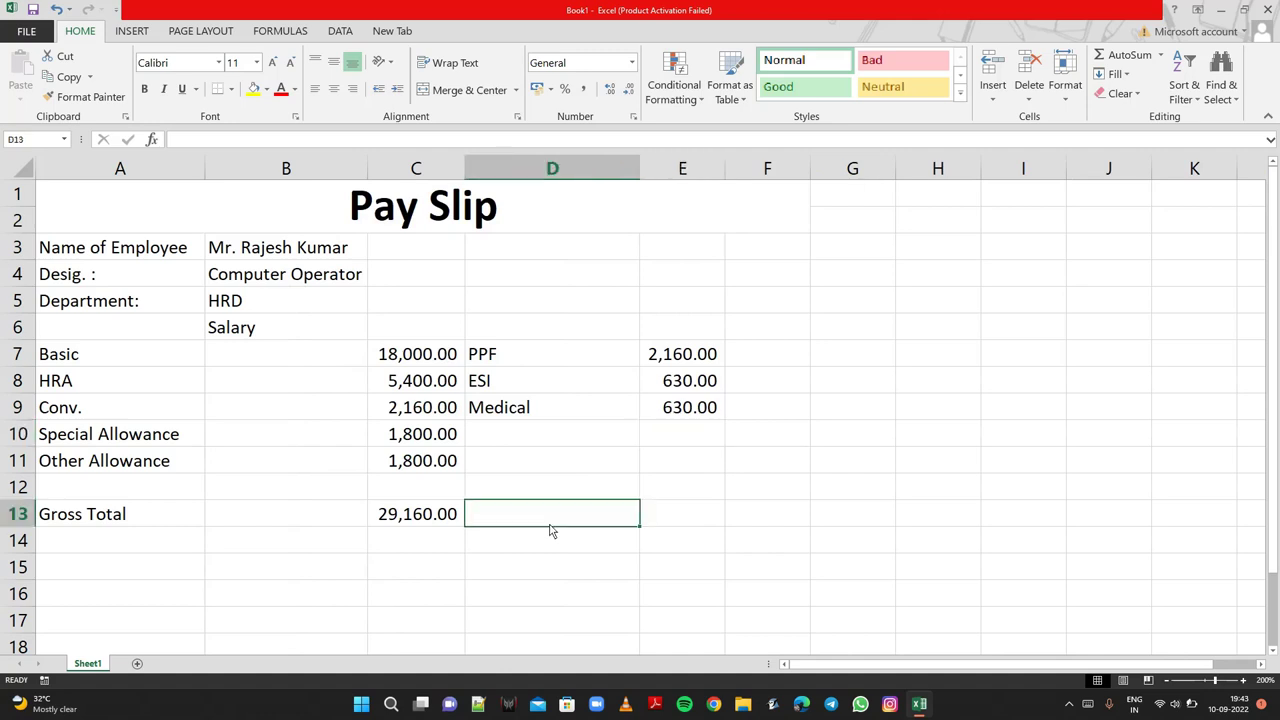
# Enter the labels 'Net Payable' in A15 and 'Total' in D13
pyautogui.click(149, 566)
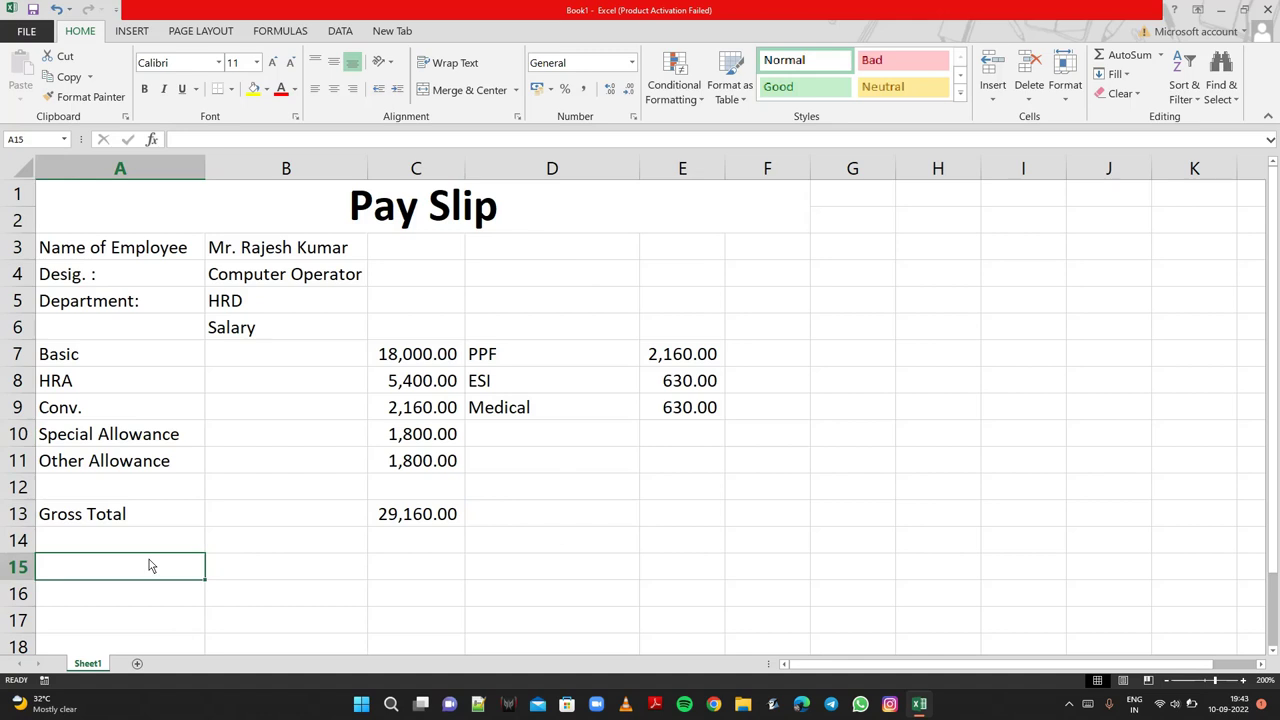
pyautogui.write('Net ')
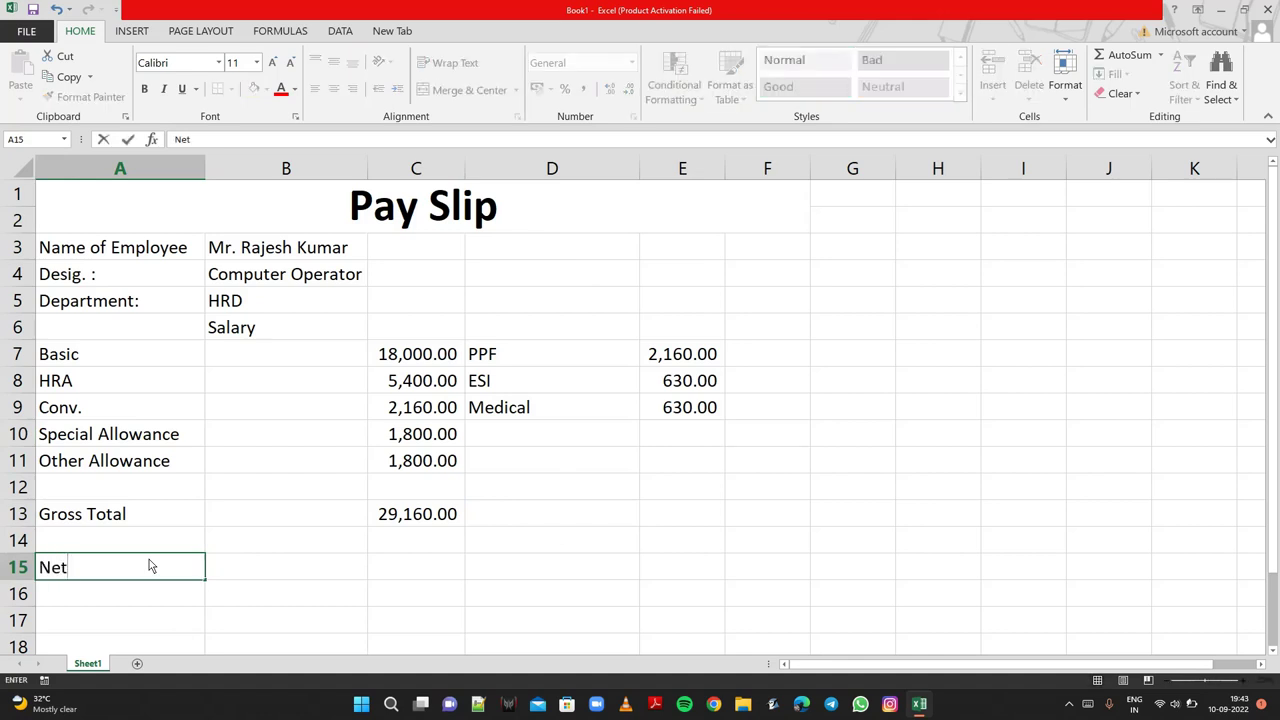
pyautogui.write('Pay')
pyautogui.write('able')
pyautogui.click(594, 521)
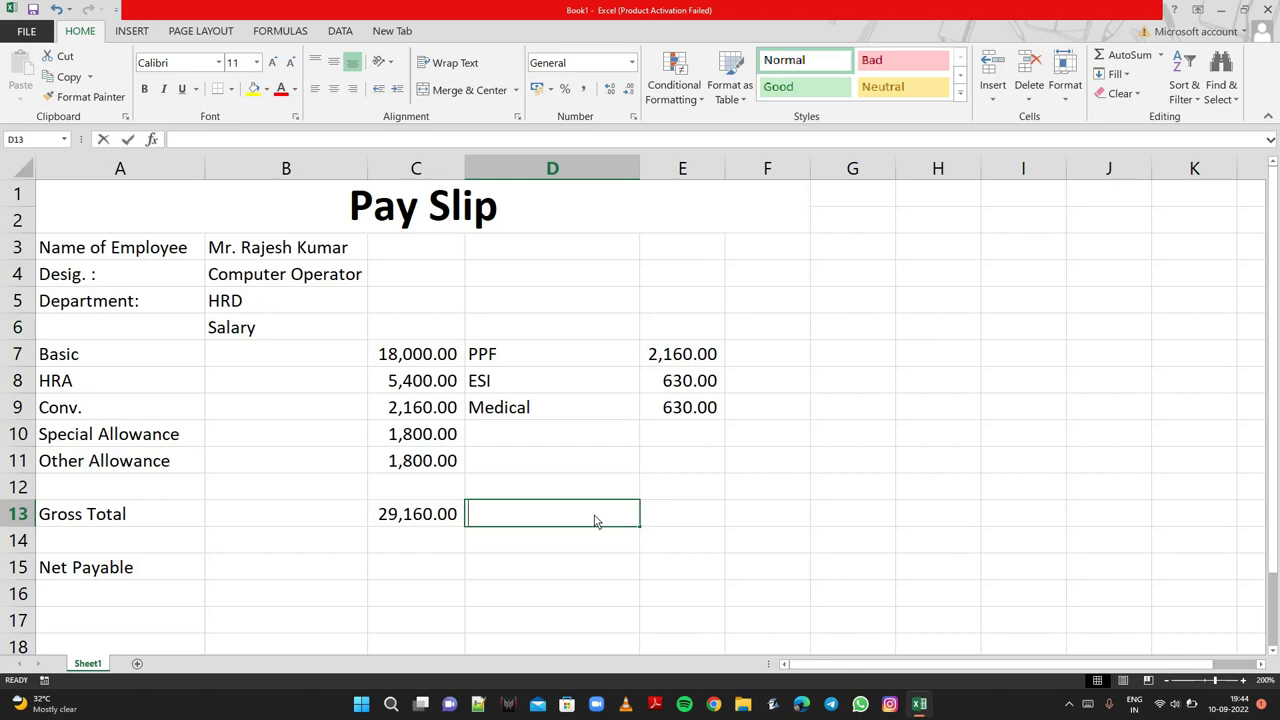
pyautogui.write('Toal')
pyautogui.press('BackSpace')
pyautogui.press('BackSpace')
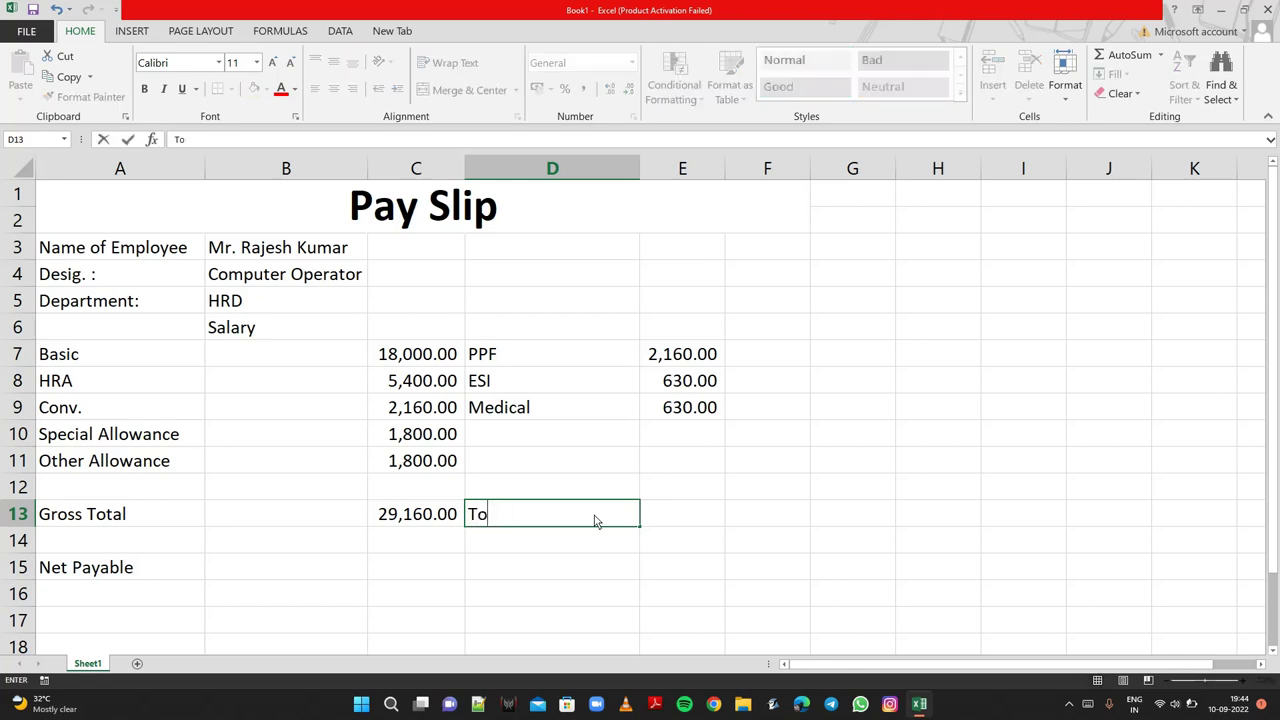
pyautogui.write('tal')
pyautogui.click(672, 520)
# Sum the PPF, ESI and Medical deductions in E13 with =E7+E8+E9, giving 3,420.00
pyautogui.write('=')
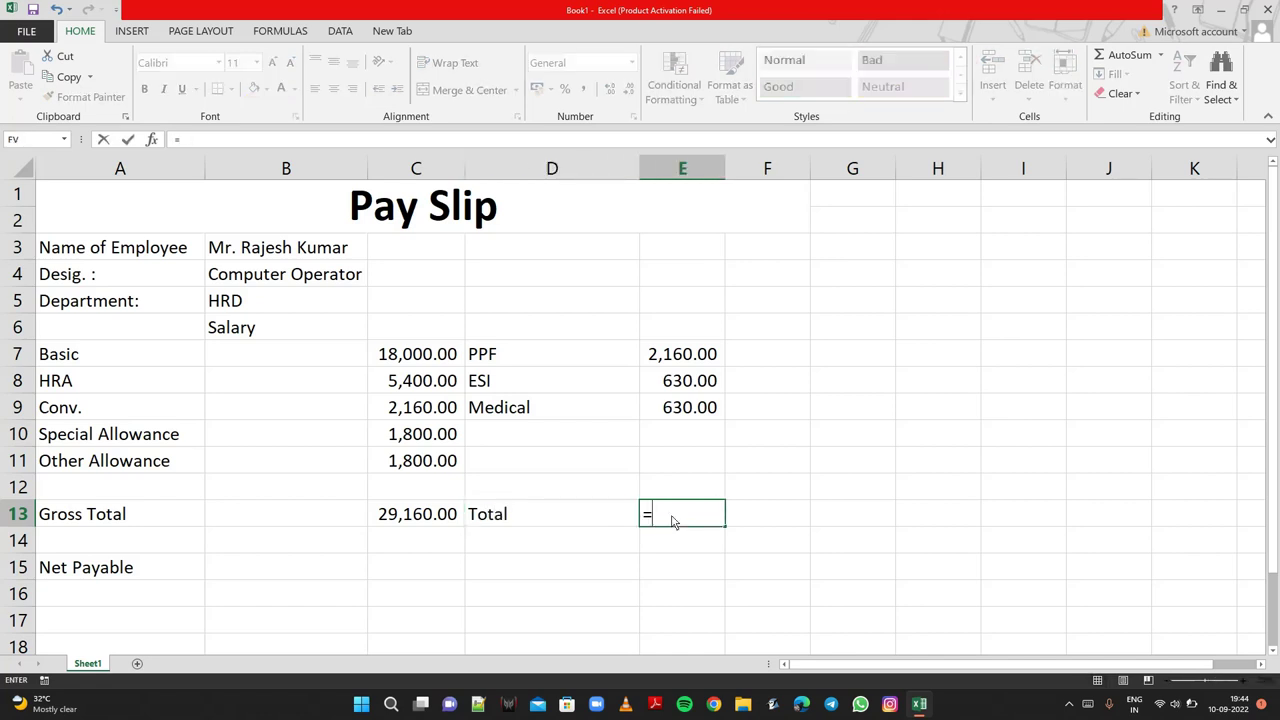
pyautogui.click(680, 358)
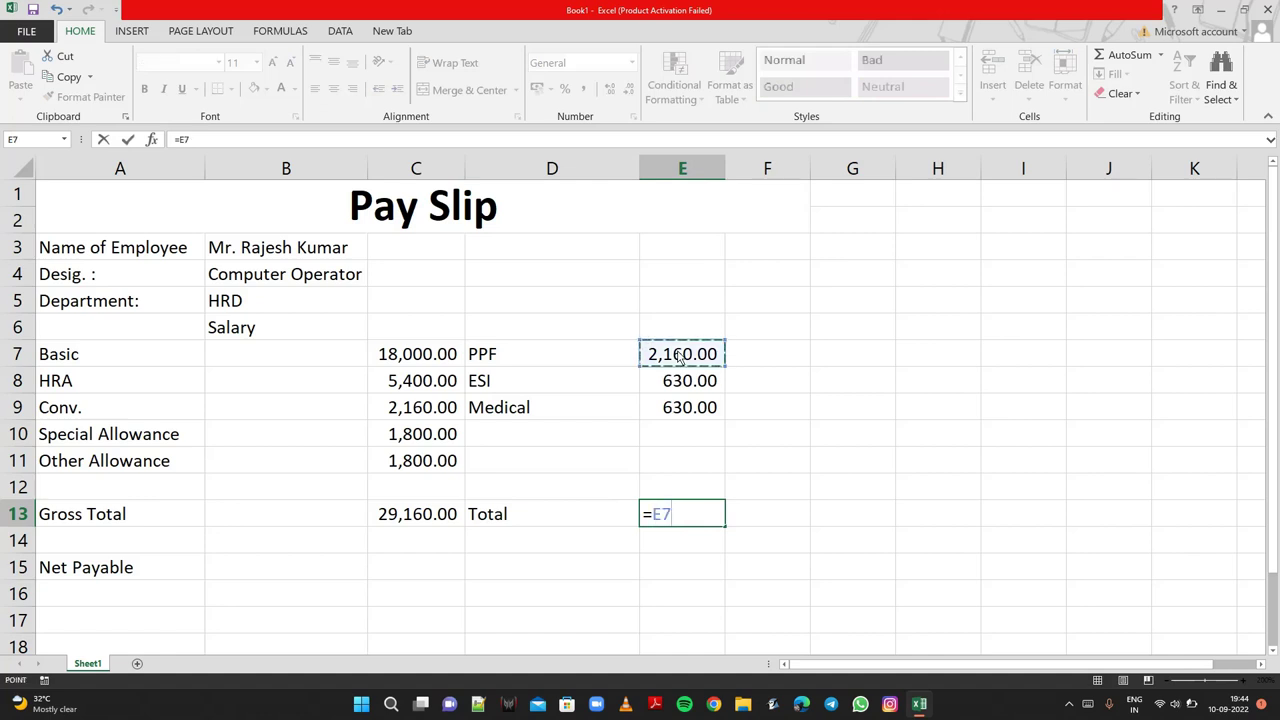
pyautogui.write('+')
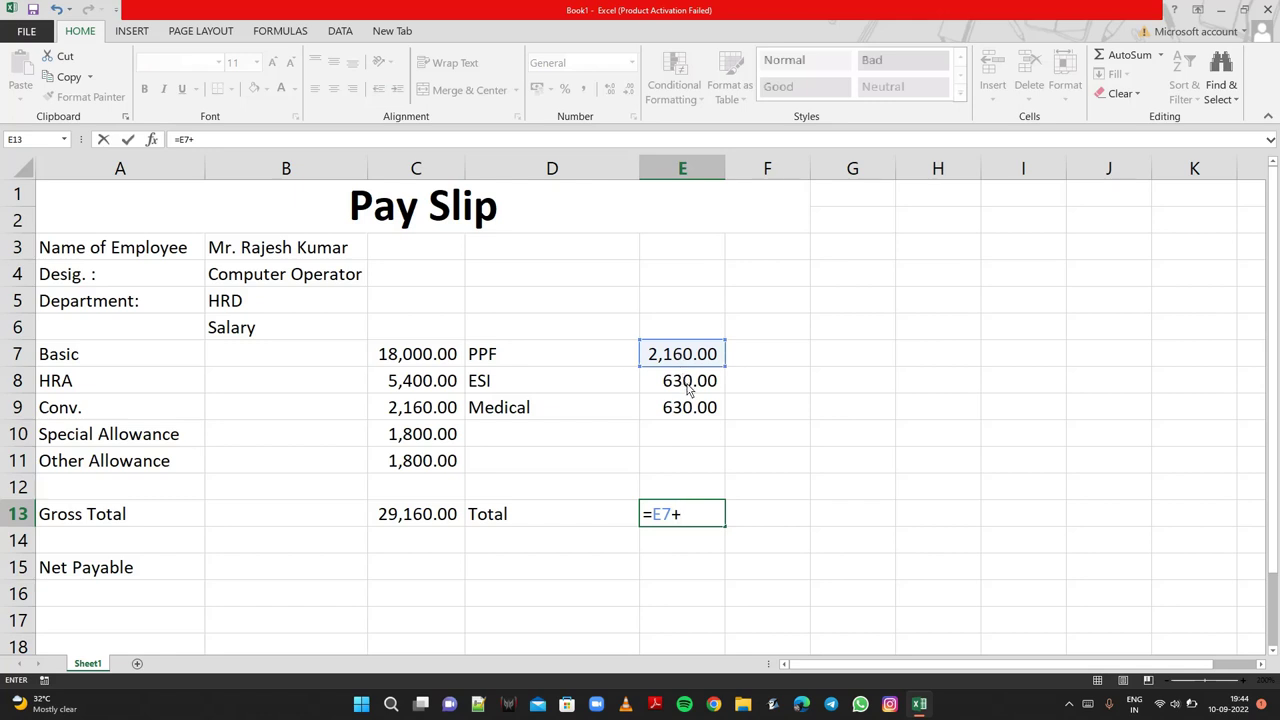
pyautogui.click(688, 385)
pyautogui.write('+')
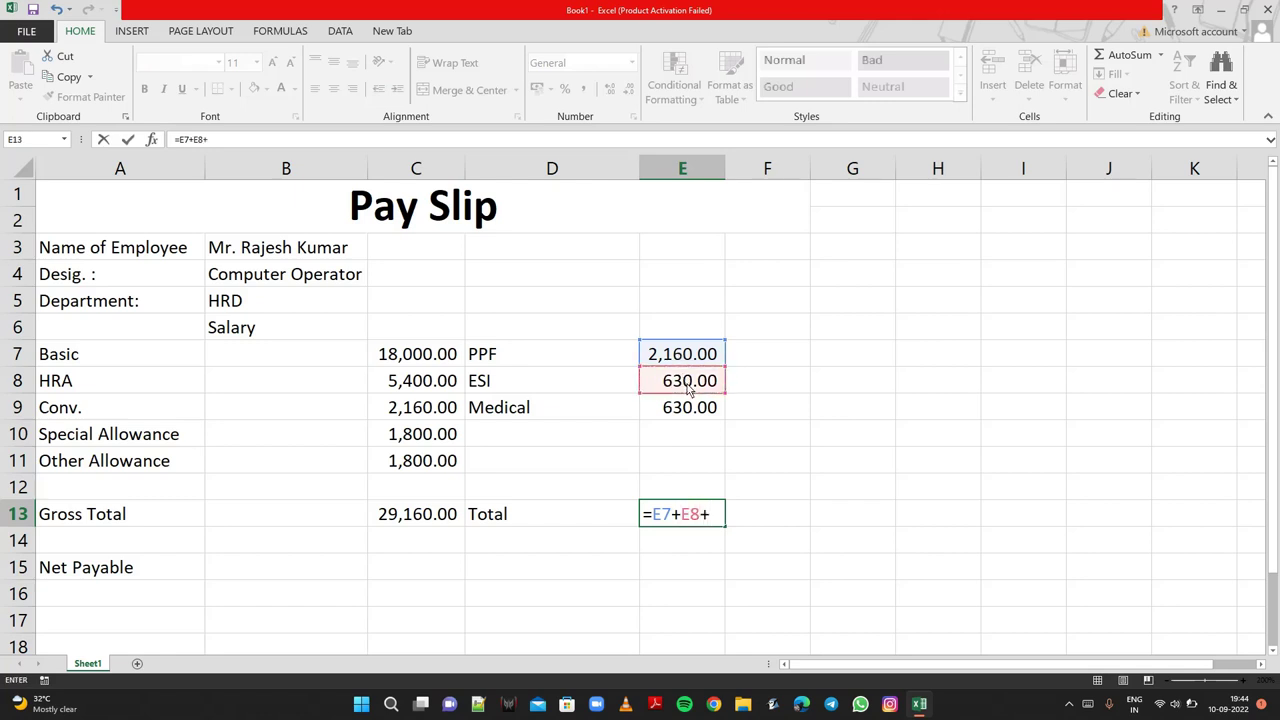
pyautogui.click(695, 416)
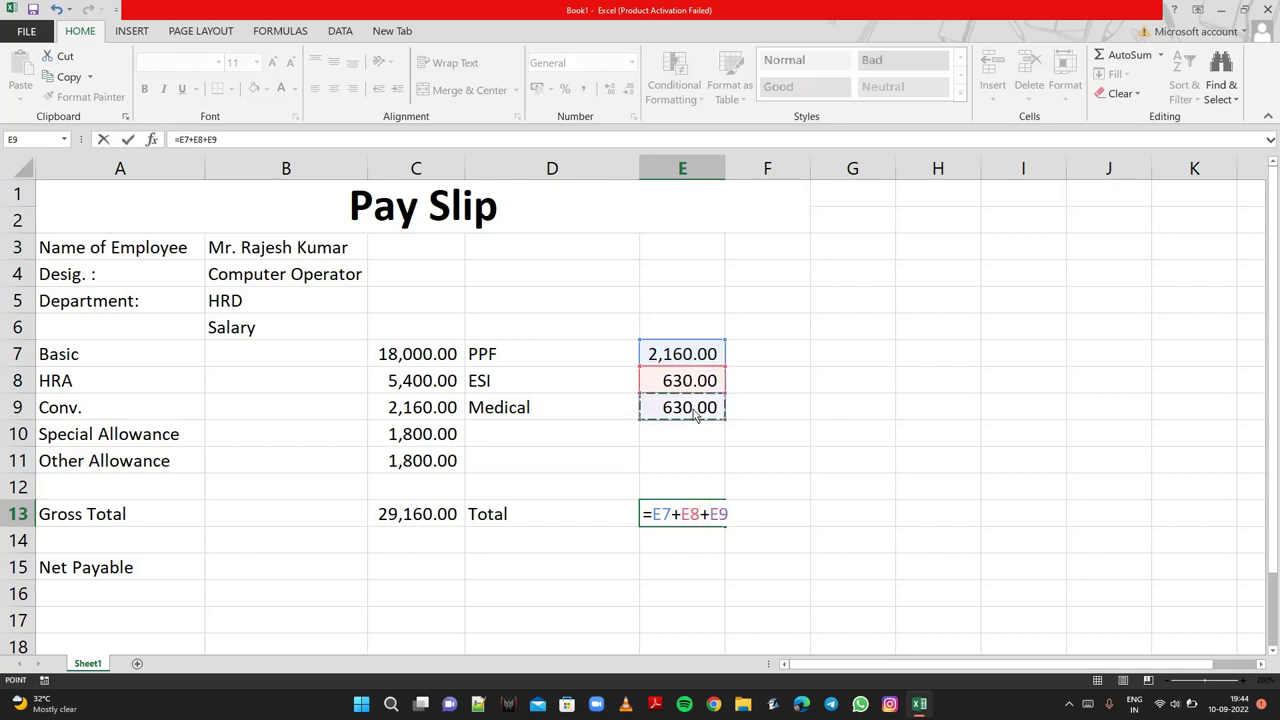
pyautogui.press('Return')
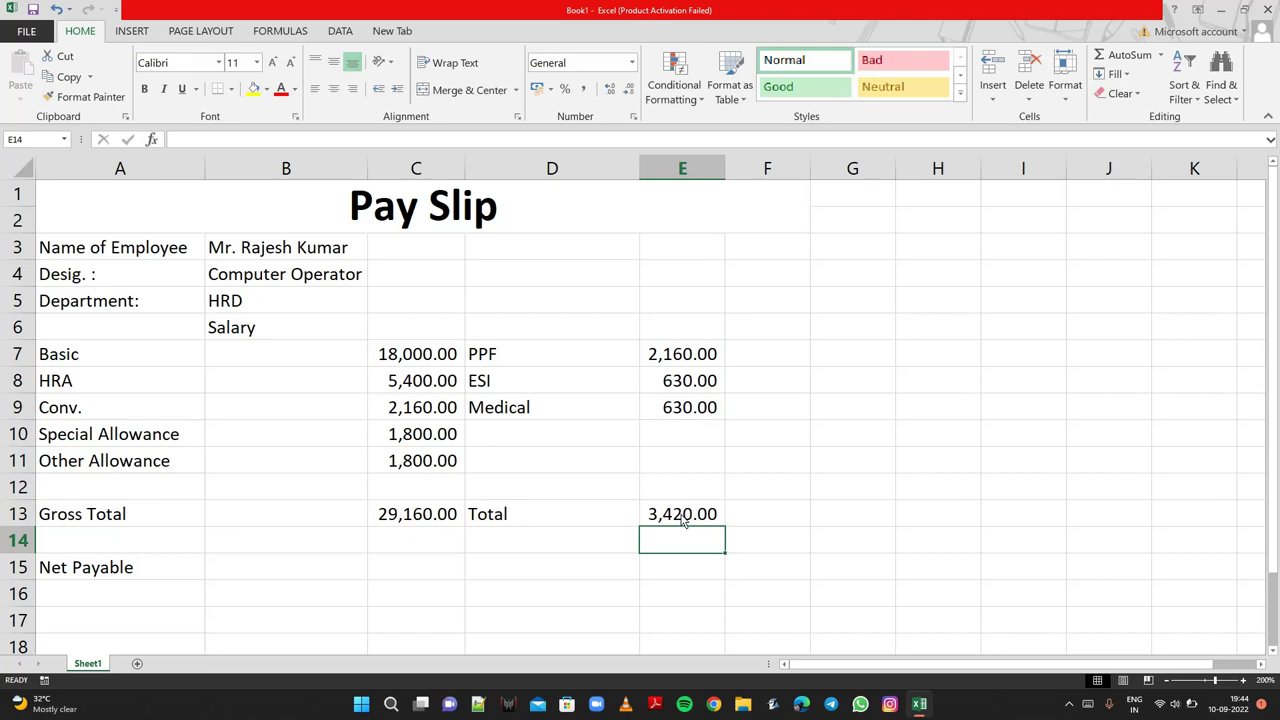
# Enter =C13-E13 in C15 so the net payable shows 25,740.00
pyautogui.click(425, 572)
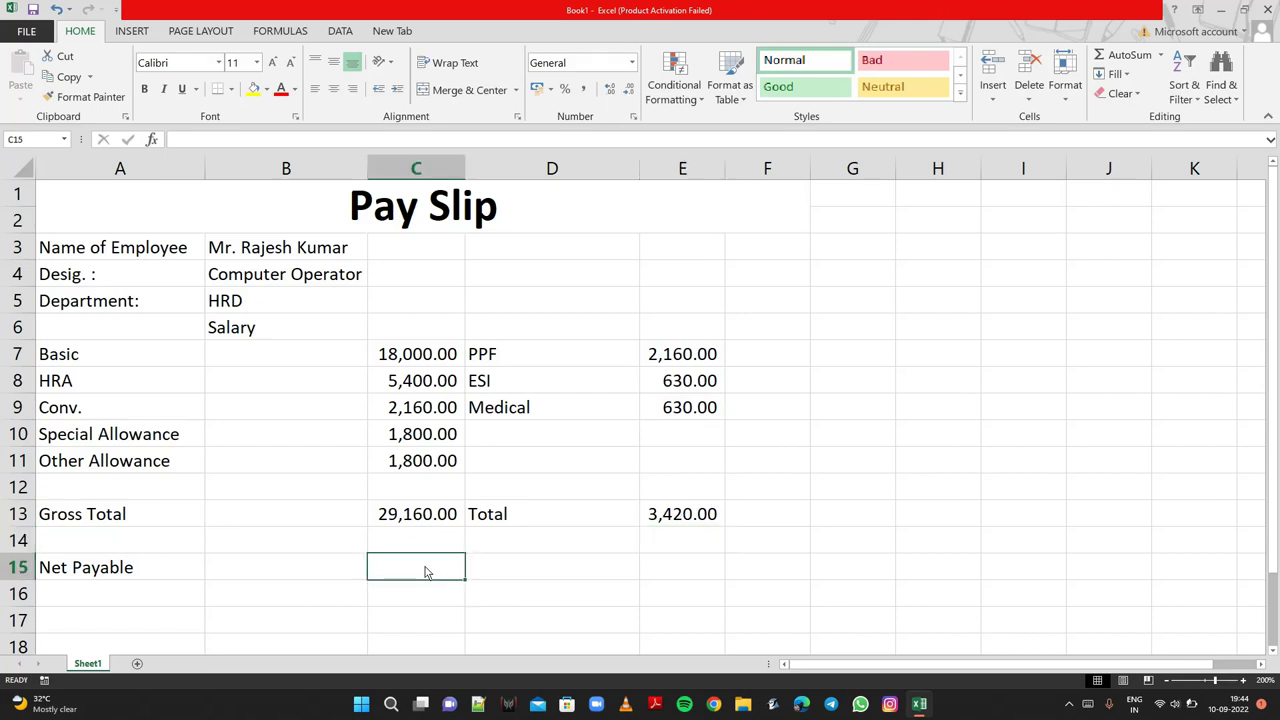
pyautogui.write('=')
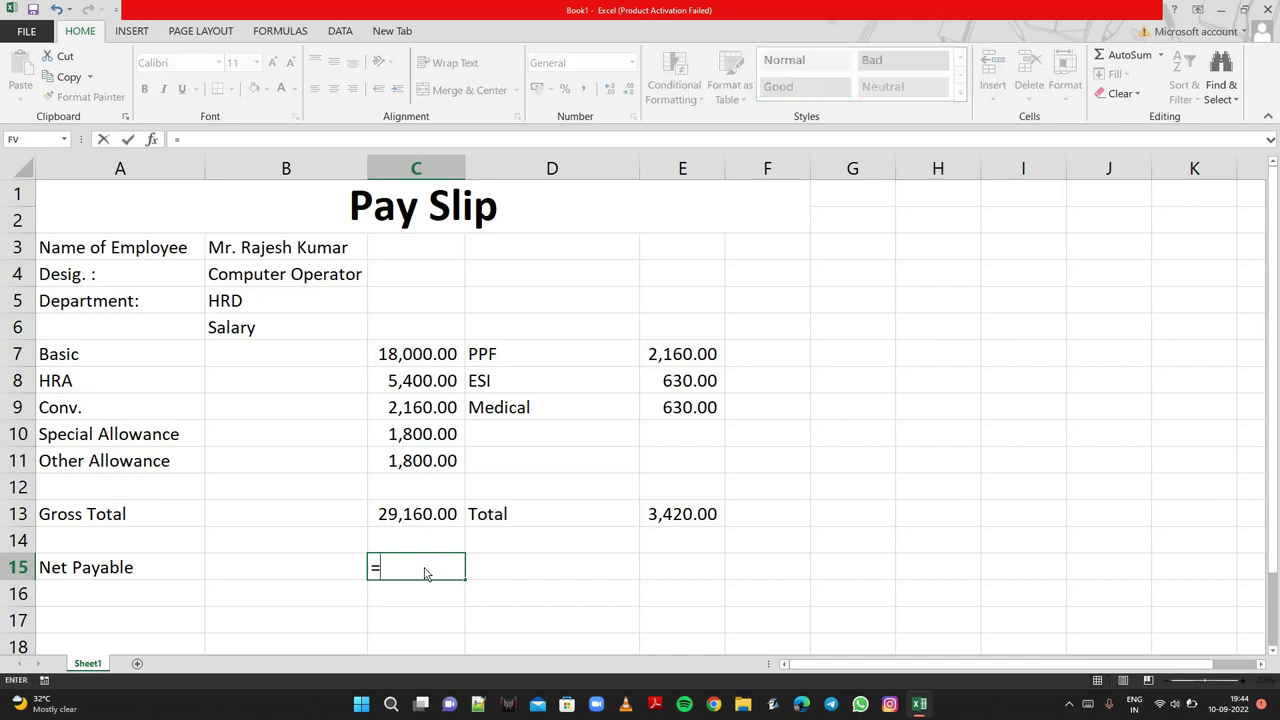
pyautogui.click(418, 518)
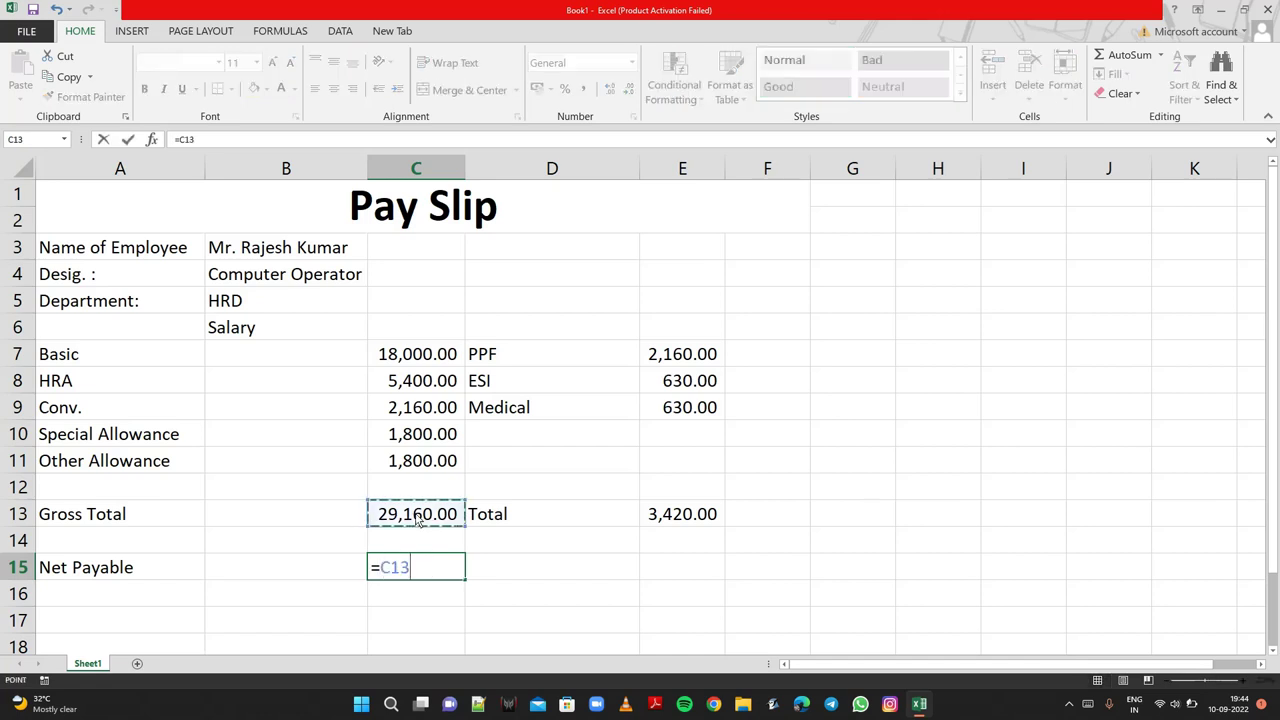
pyautogui.write('-')
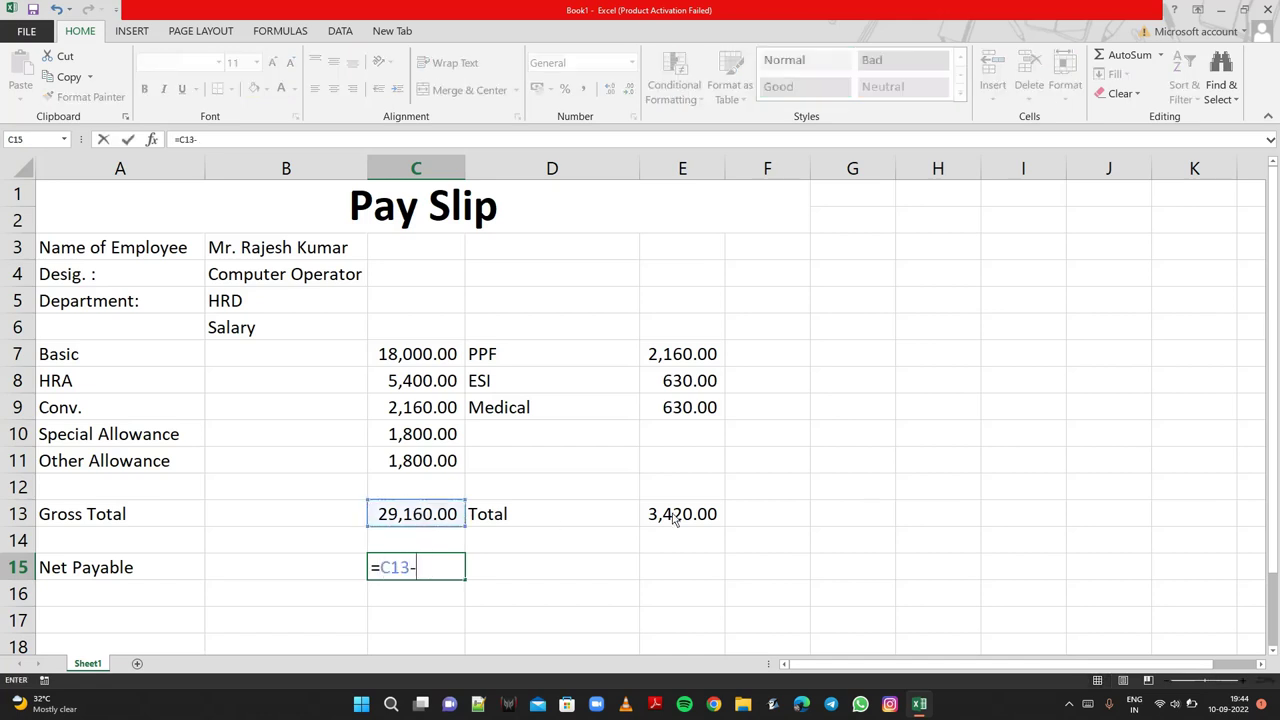
pyautogui.click(676, 518)
pyautogui.press('Return')
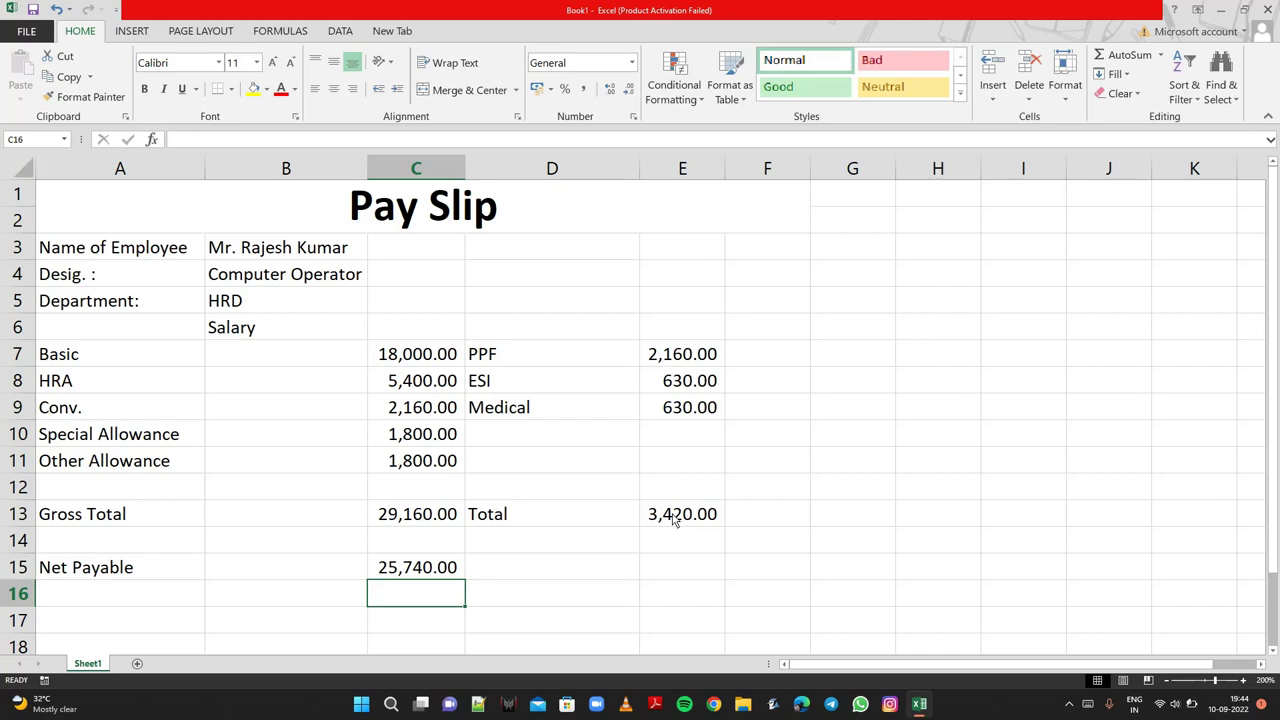
pyautogui.click(549, 332)
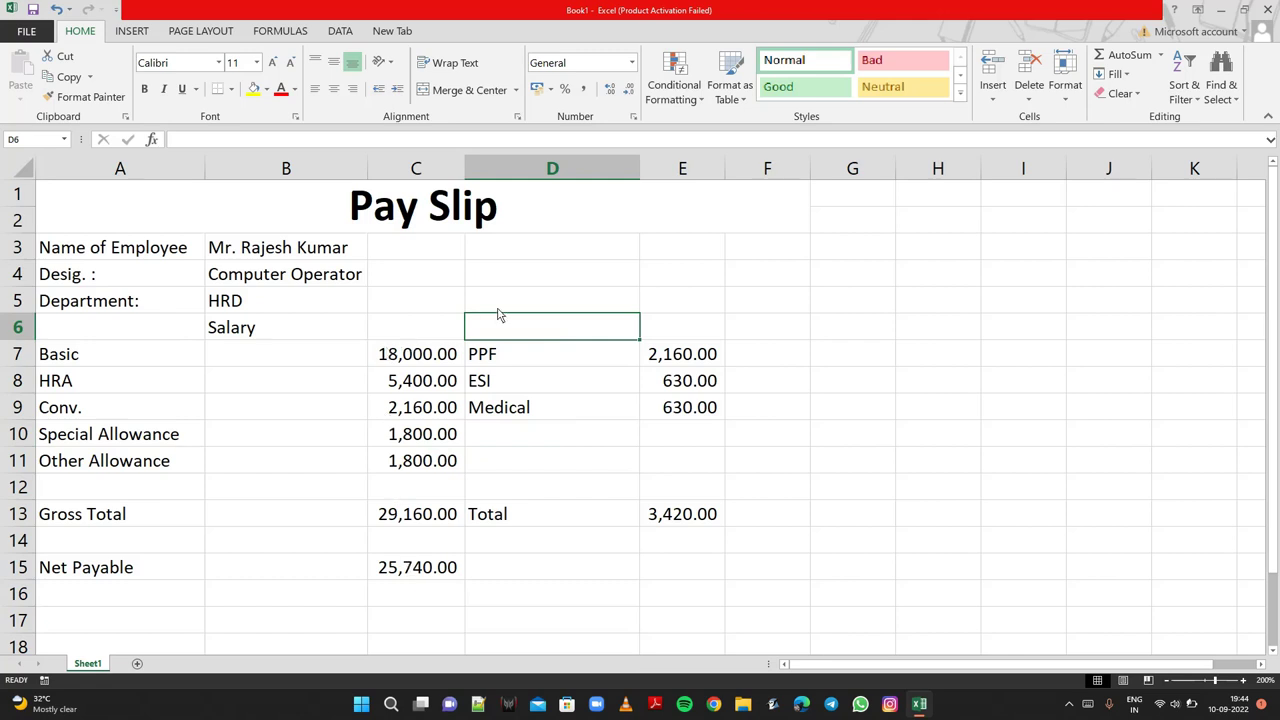
# Type the heading 'Deduction' in D6 and 'Date: 31/1/2022' in D3
pyautogui.write('D')
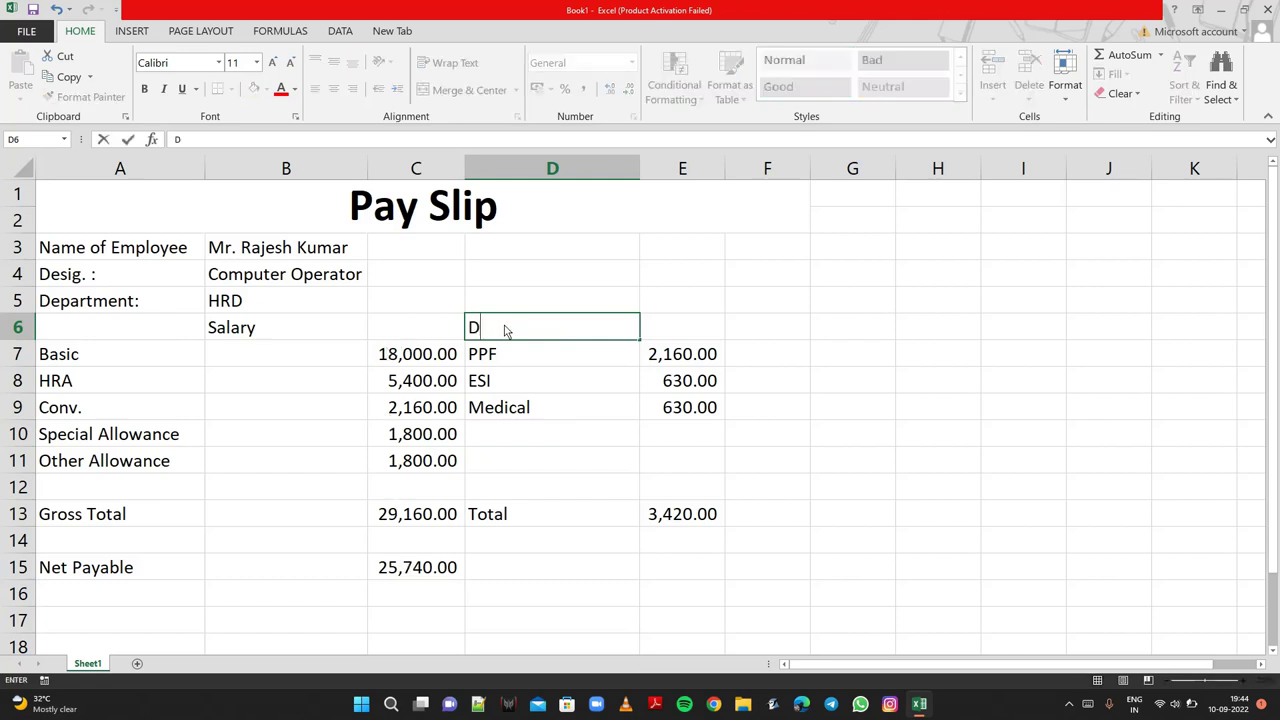
pyautogui.write('educ')
pyautogui.write('tion')
pyautogui.click(535, 251)
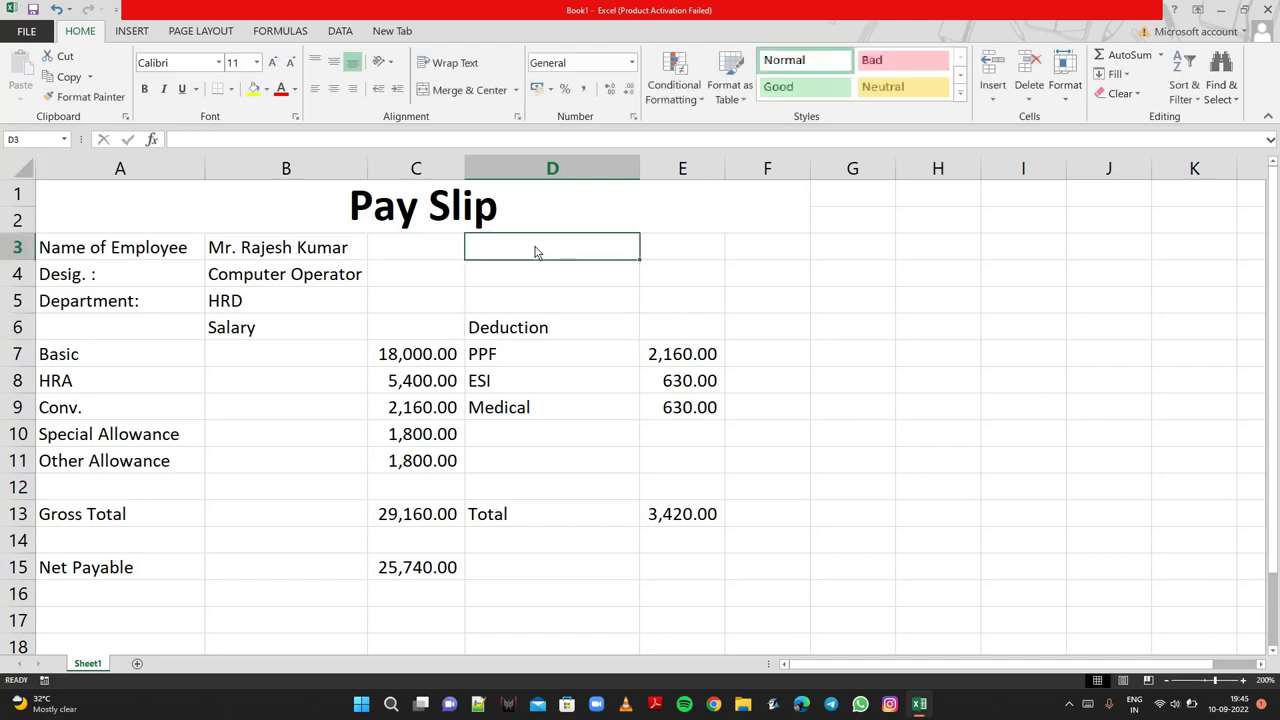
pyautogui.write('Dat')
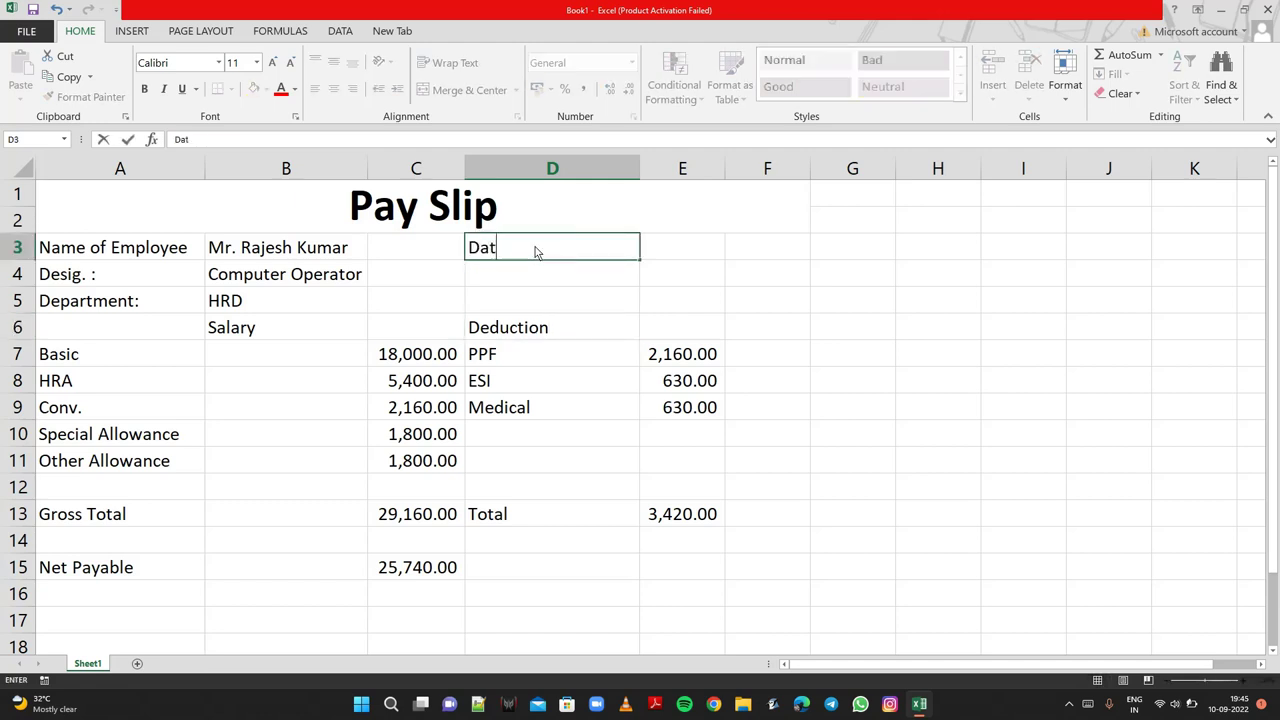
pyautogui.write('e')
pyautogui.write(':')
pyautogui.write('3')
pyautogui.write('1')
pyautogui.write('/1/')
pyautogui.write('20')
pyautogui.write('22')
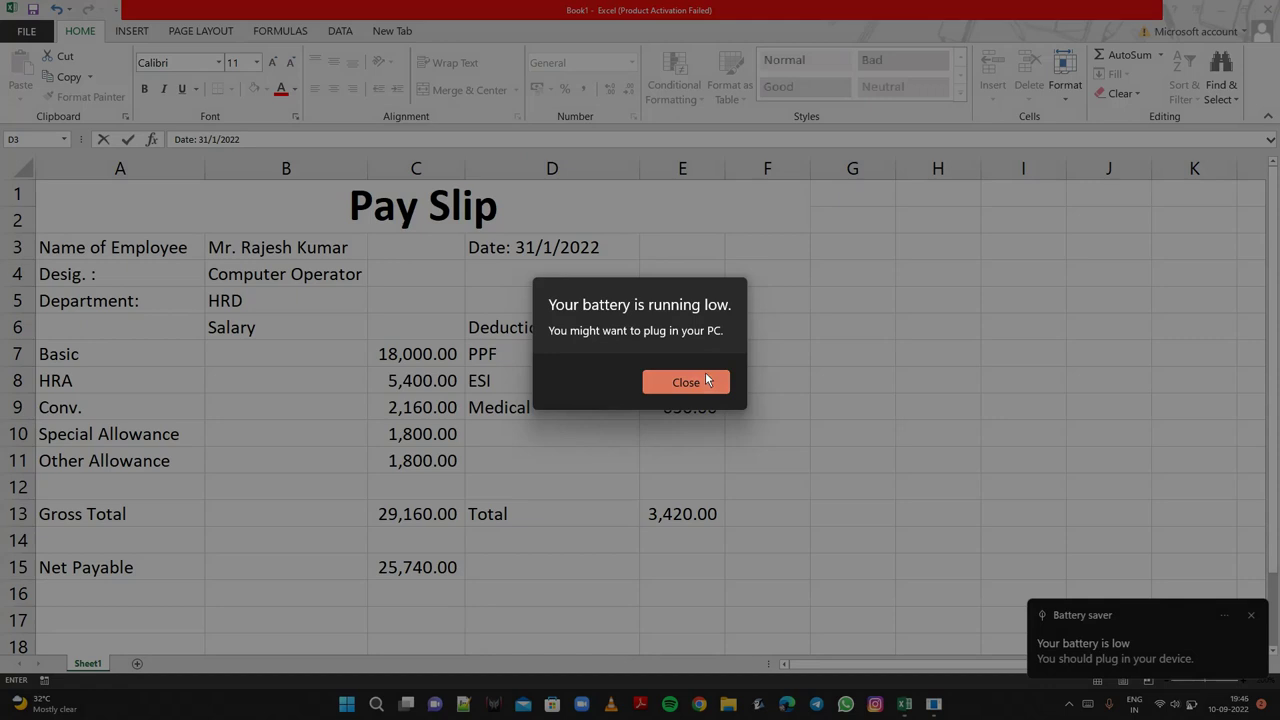
pyautogui.click(705, 375)
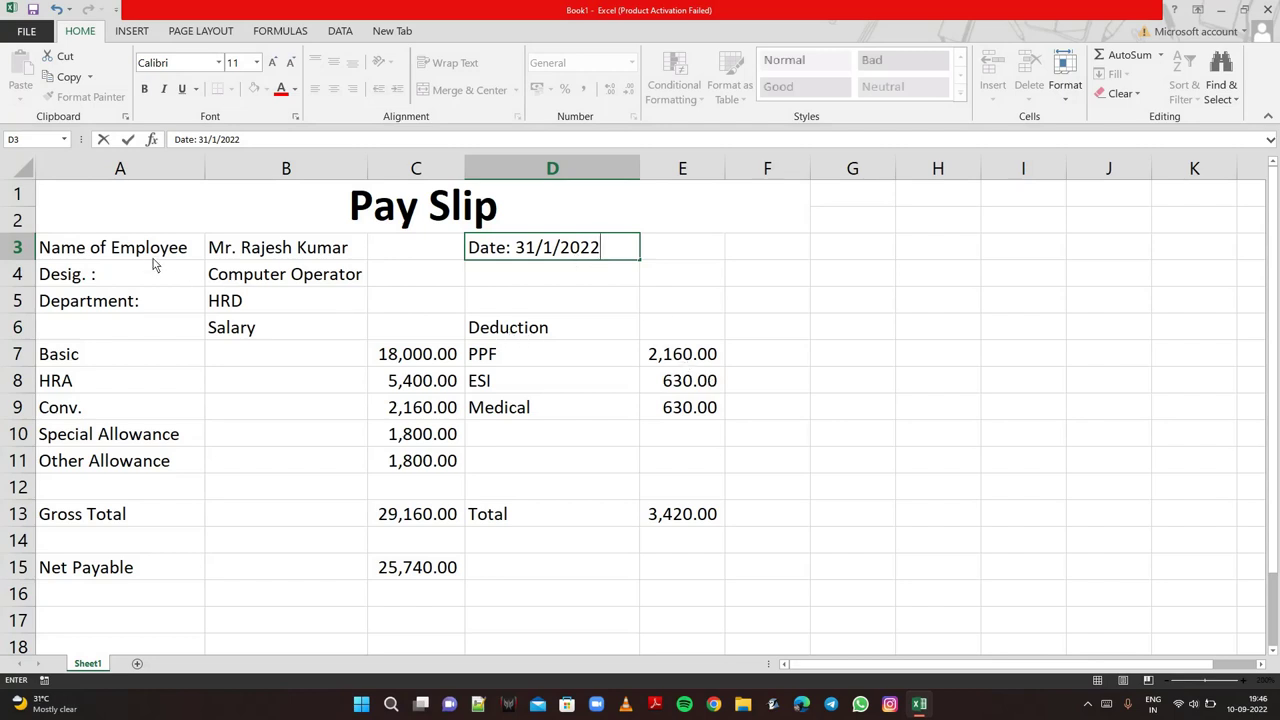
# Apply All Borders to the salary and deduction rows A7:E11 and the totals rows 12–15
pyautogui.click(133, 362)
pyautogui.moveTo(133, 362); pyautogui.dragTo(440, 475)
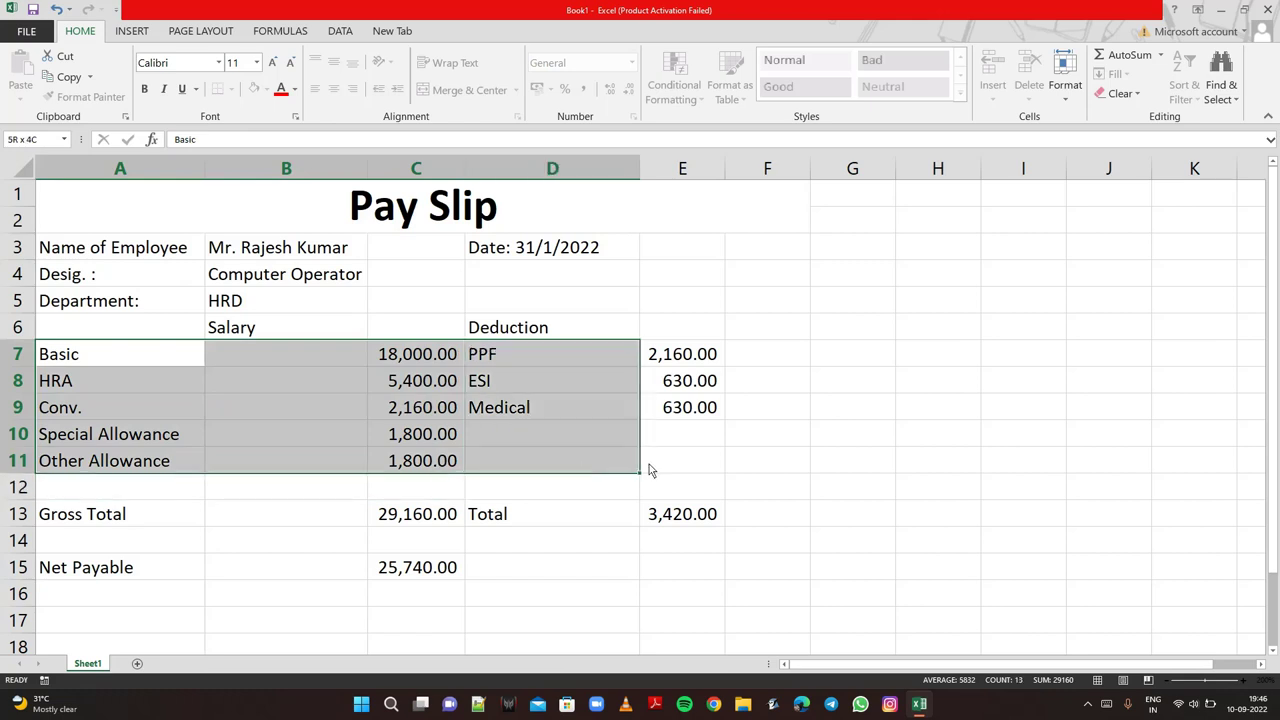
pyautogui.moveTo(445, 474); pyautogui.dragTo(659, 469)
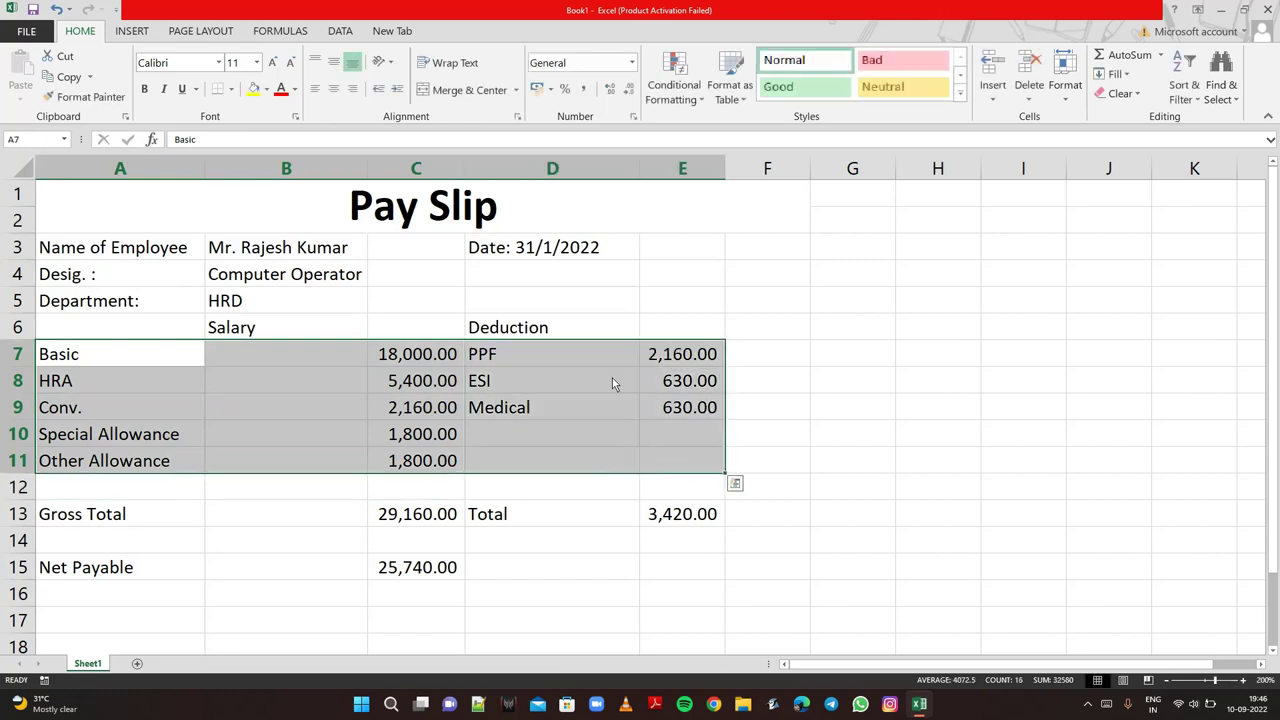
pyautogui.click(231, 89)
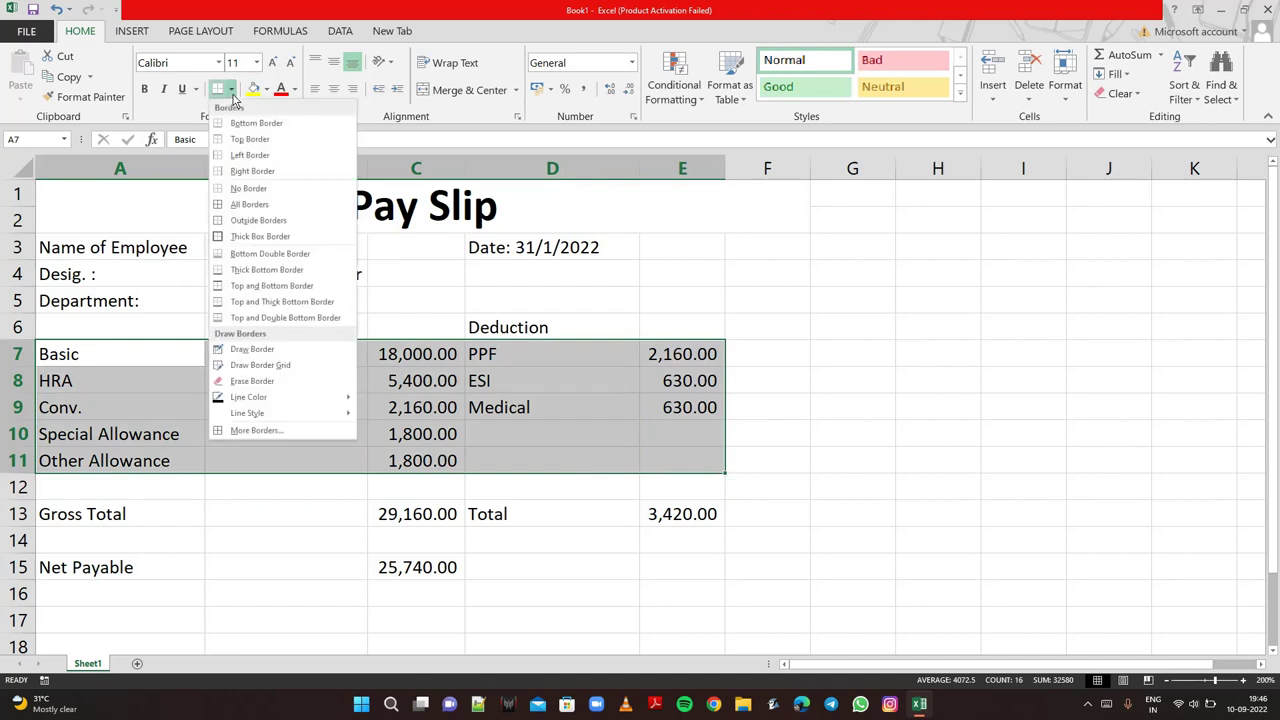
pyautogui.click(259, 205)
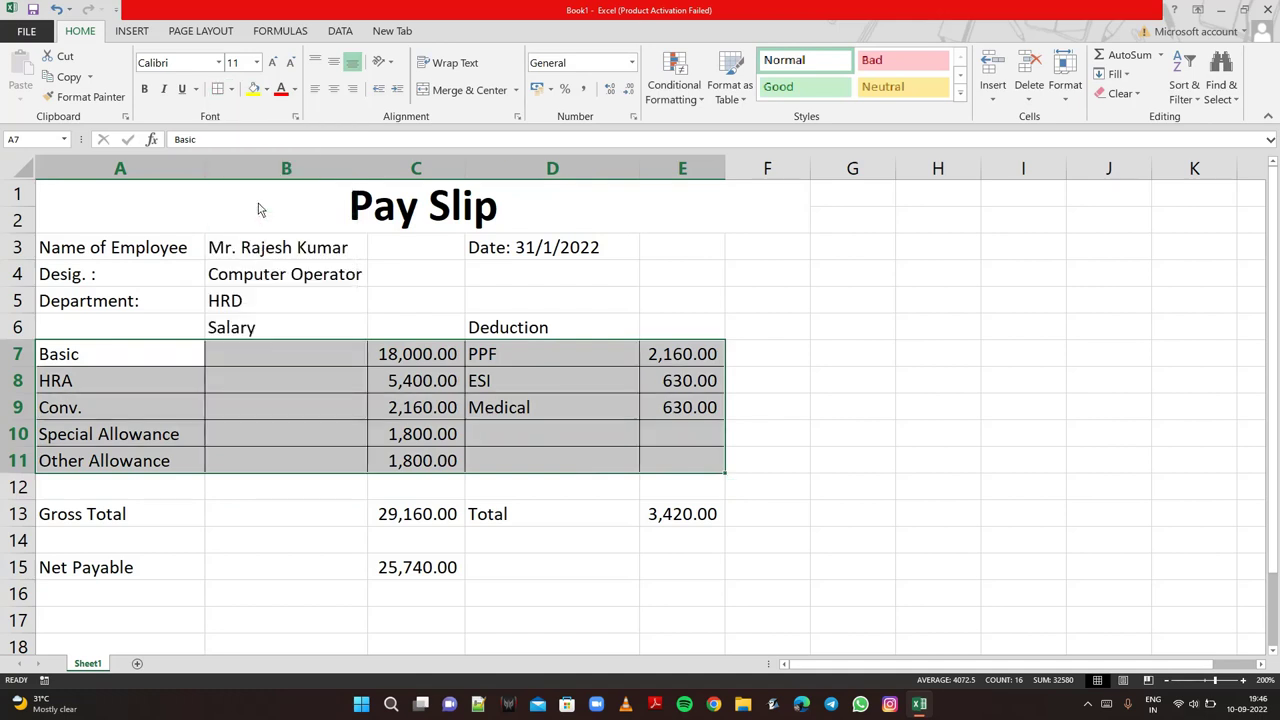
pyautogui.moveTo(173, 487)
pyautogui.mouseDown()
pyautogui.moveTo(533, 574)
pyautogui.moveTo(670, 557)
pyautogui.mouseUp()
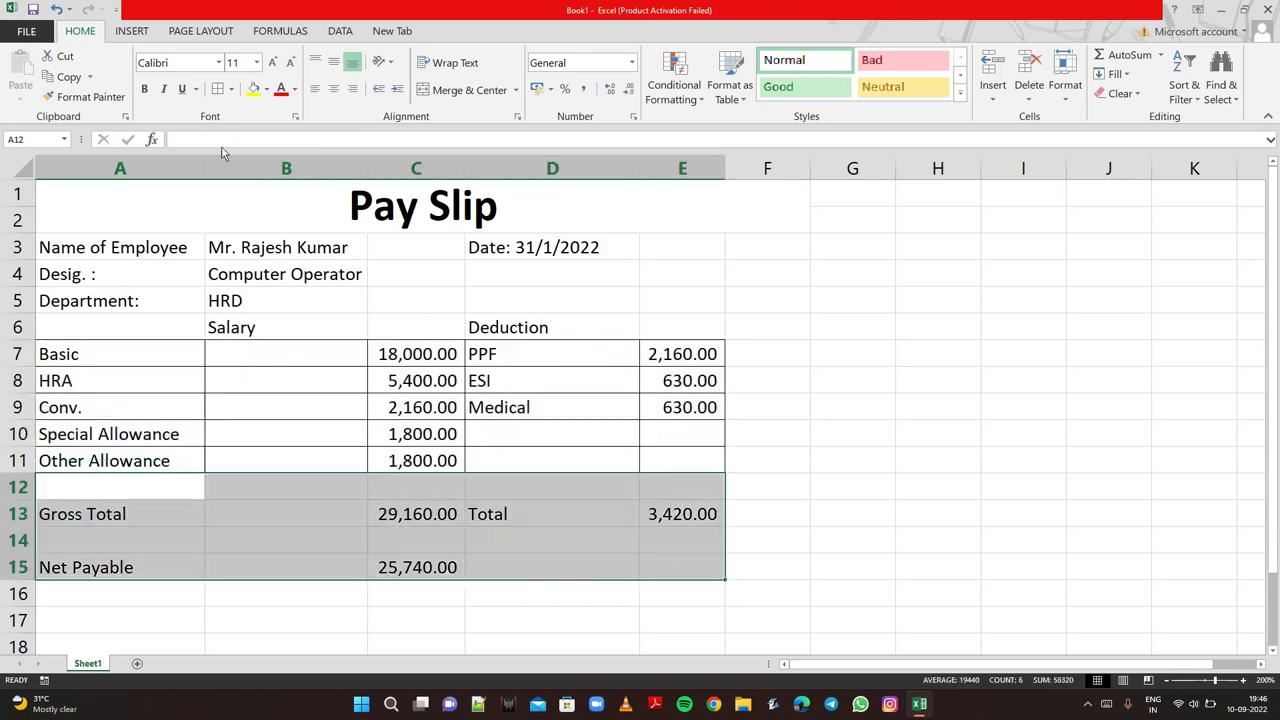
pyautogui.click(217, 89)
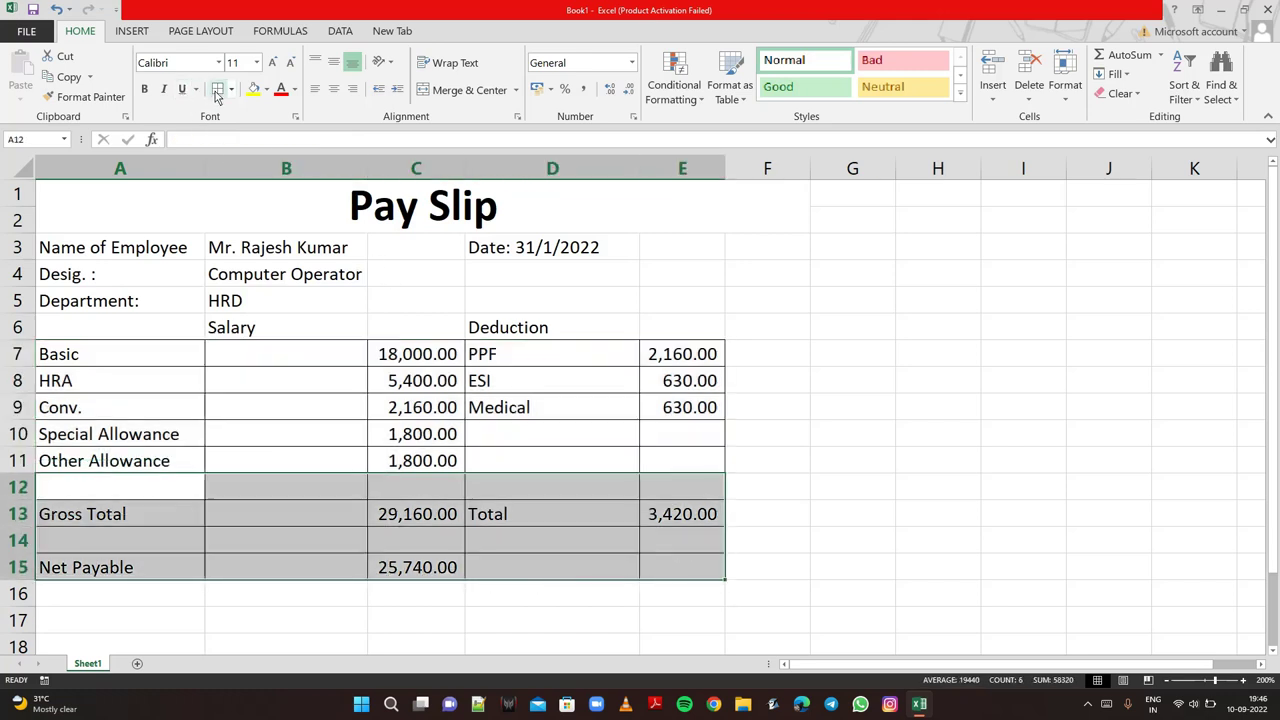
pyautogui.click(913, 353)
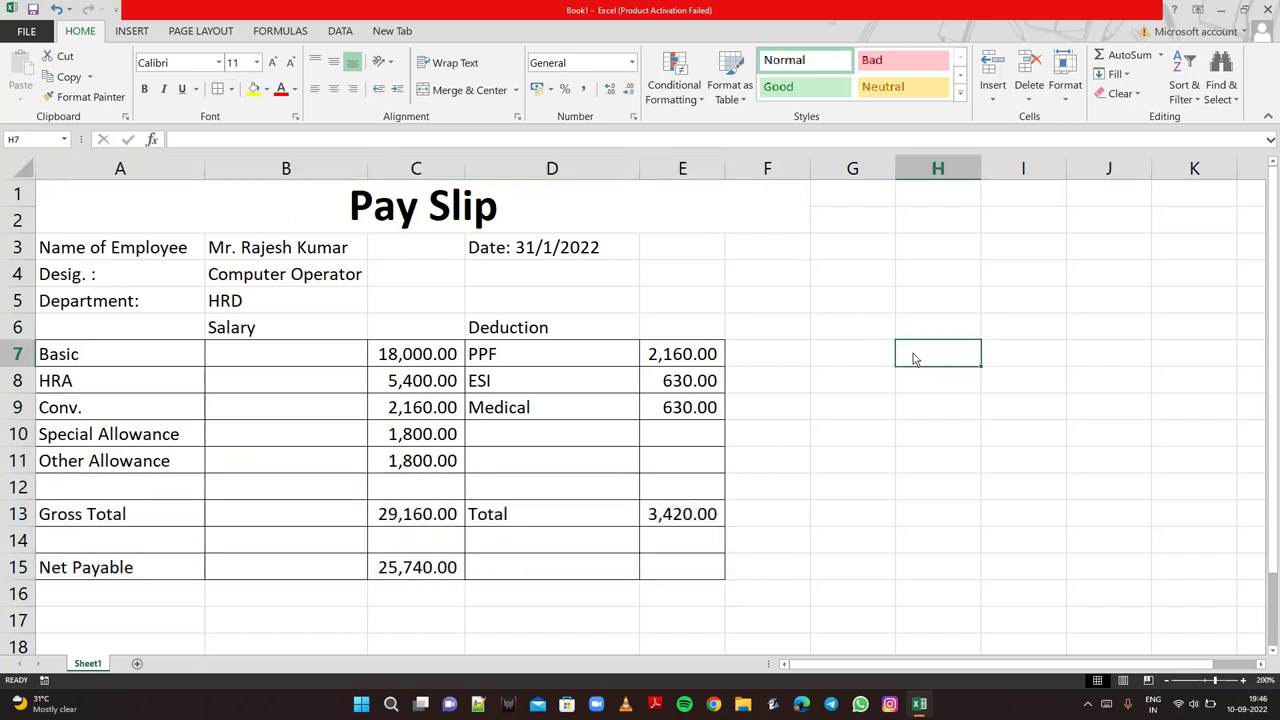
# Remove all borders from the empty cells D14:E15
pyautogui.moveTo(525, 543); pyautogui.dragTo(673, 577)
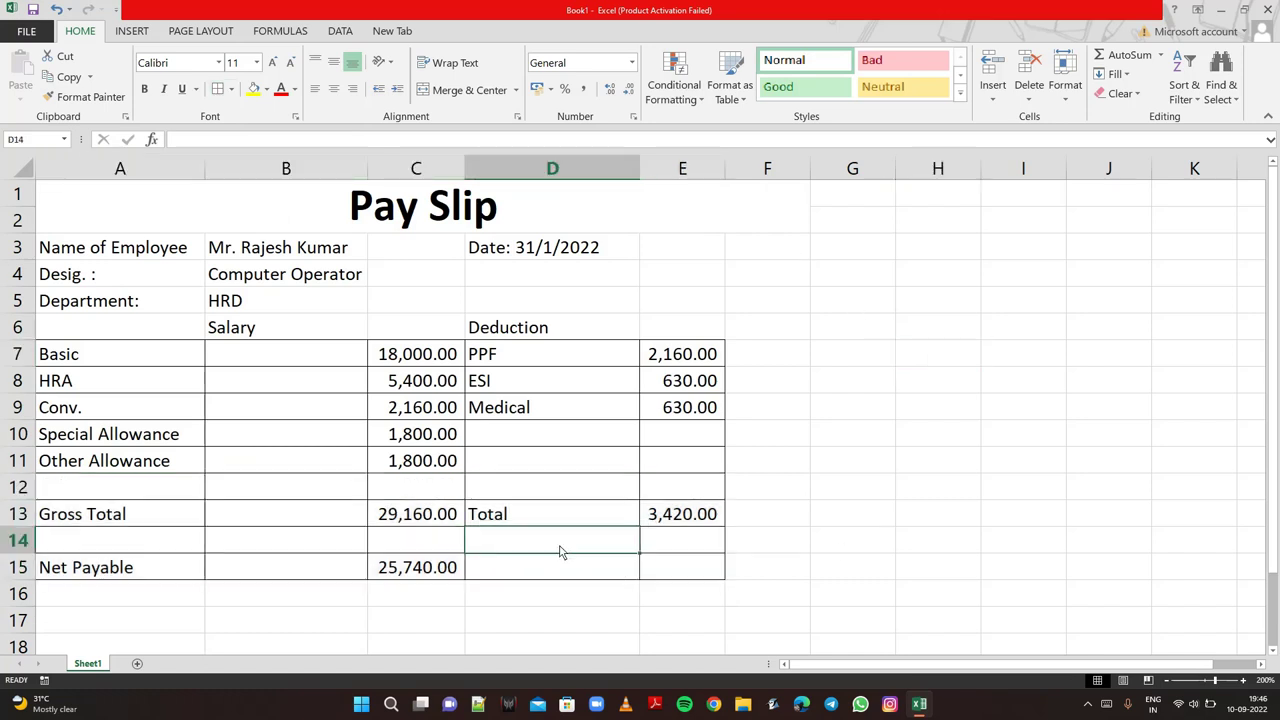
pyautogui.click(233, 89)
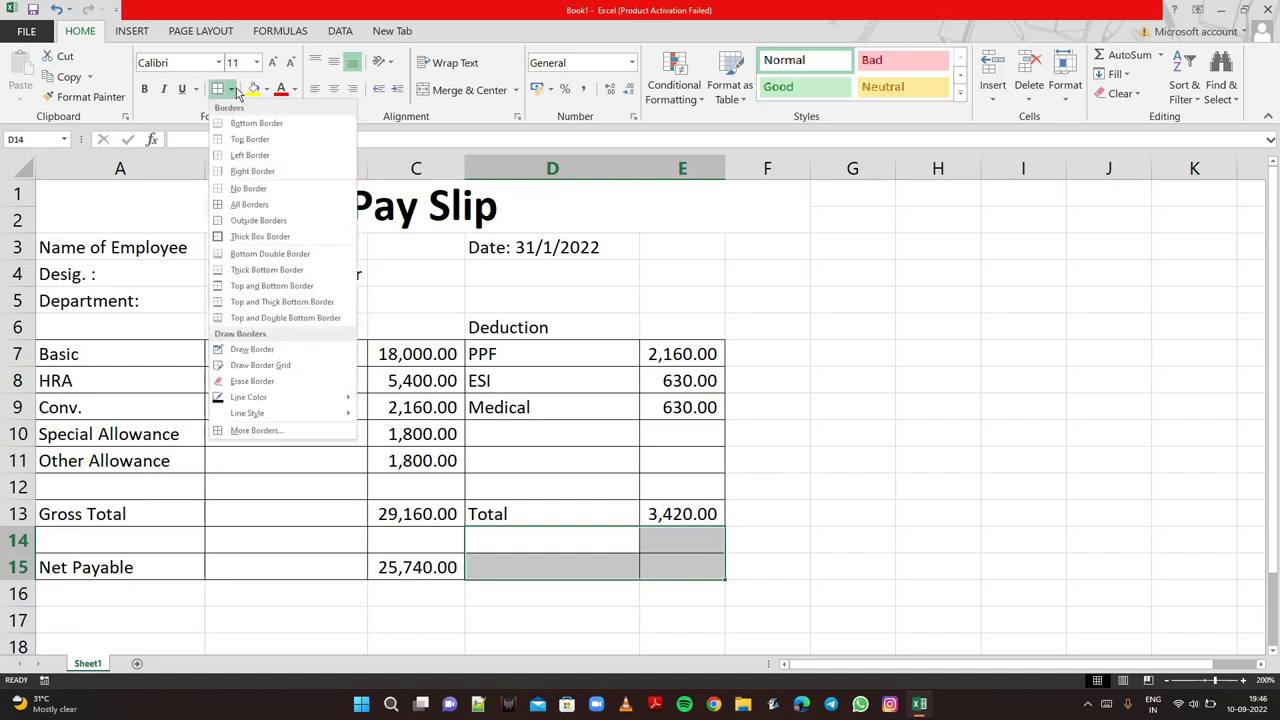
pyautogui.click(273, 188)
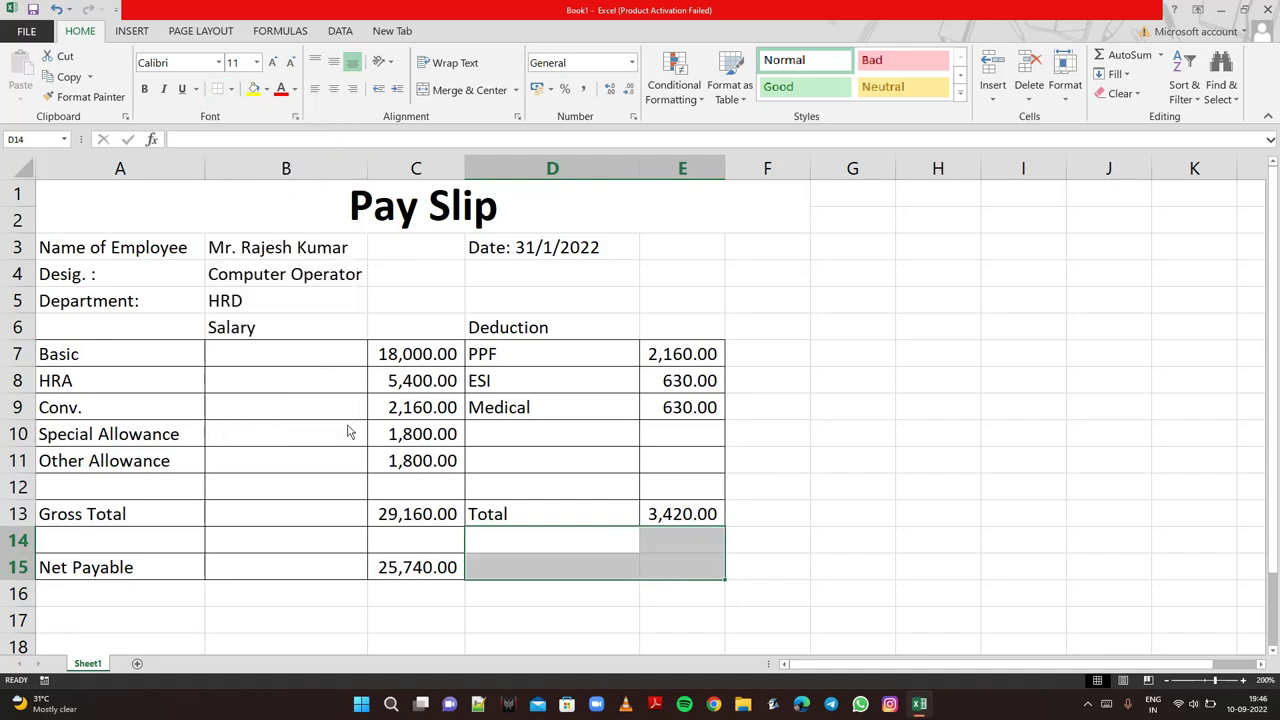
# Give the Net Payable rows A14:C15 a full All Borders grid
pyautogui.click(181, 542)
pyautogui.moveTo(181, 543); pyautogui.dragTo(375, 580)
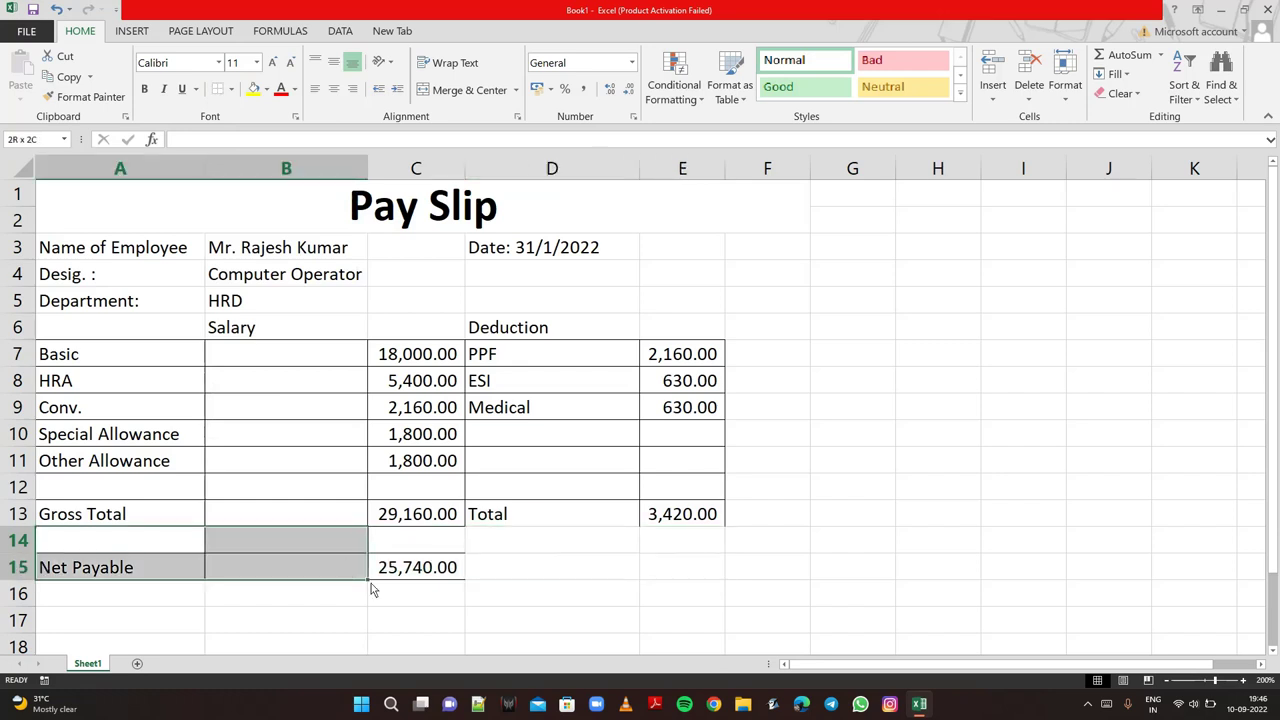
pyautogui.click(234, 91)
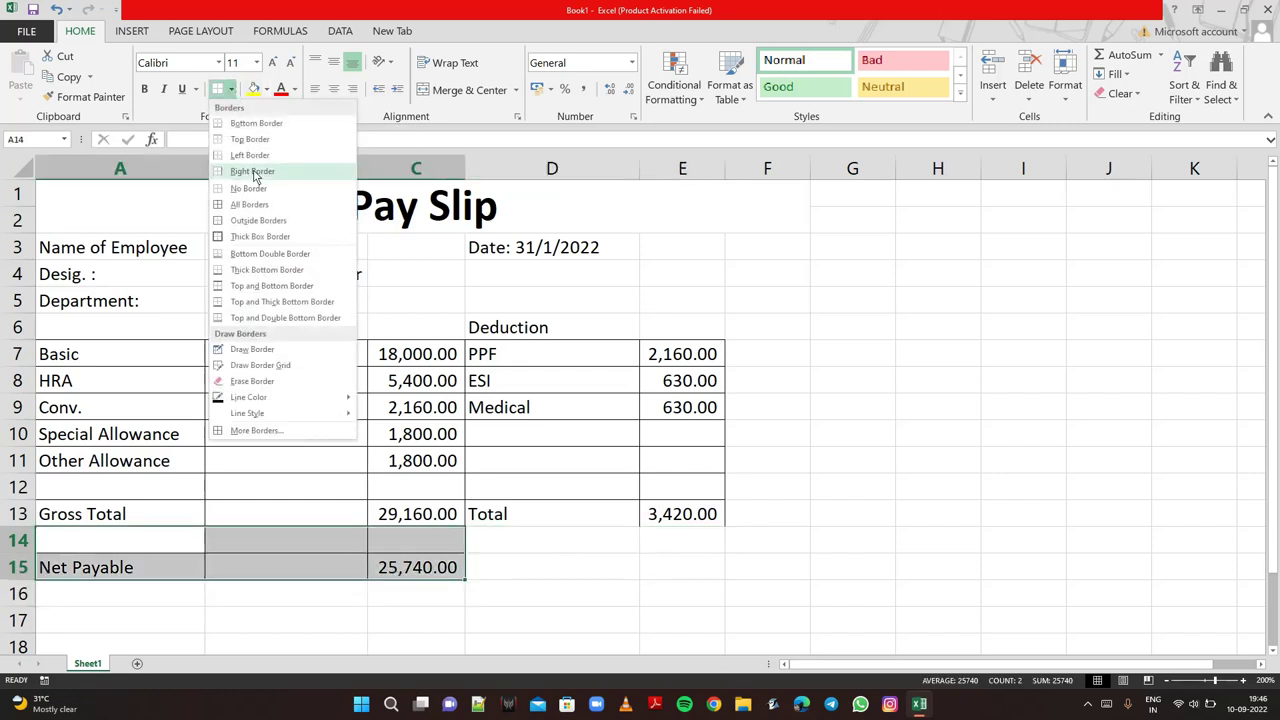
pyautogui.click(266, 205)
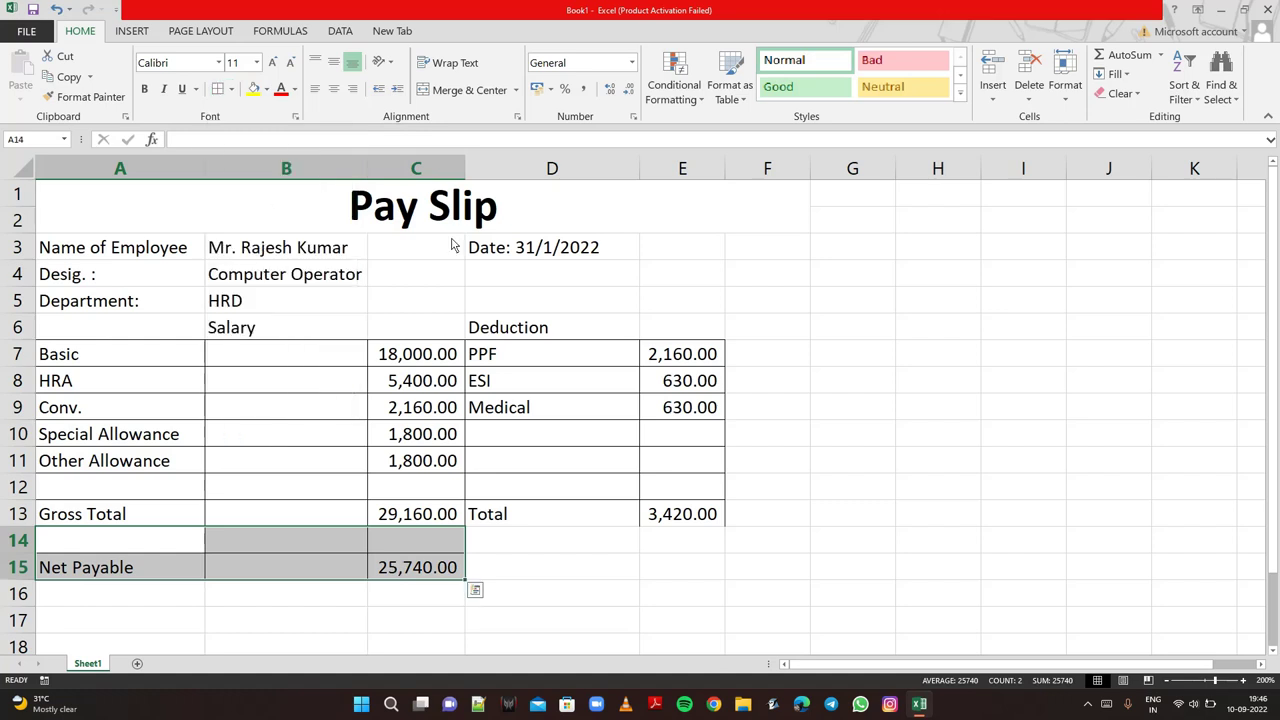
pyautogui.click(863, 347)
pyautogui.moveTo(592, 514); pyautogui.dragTo(675, 512)
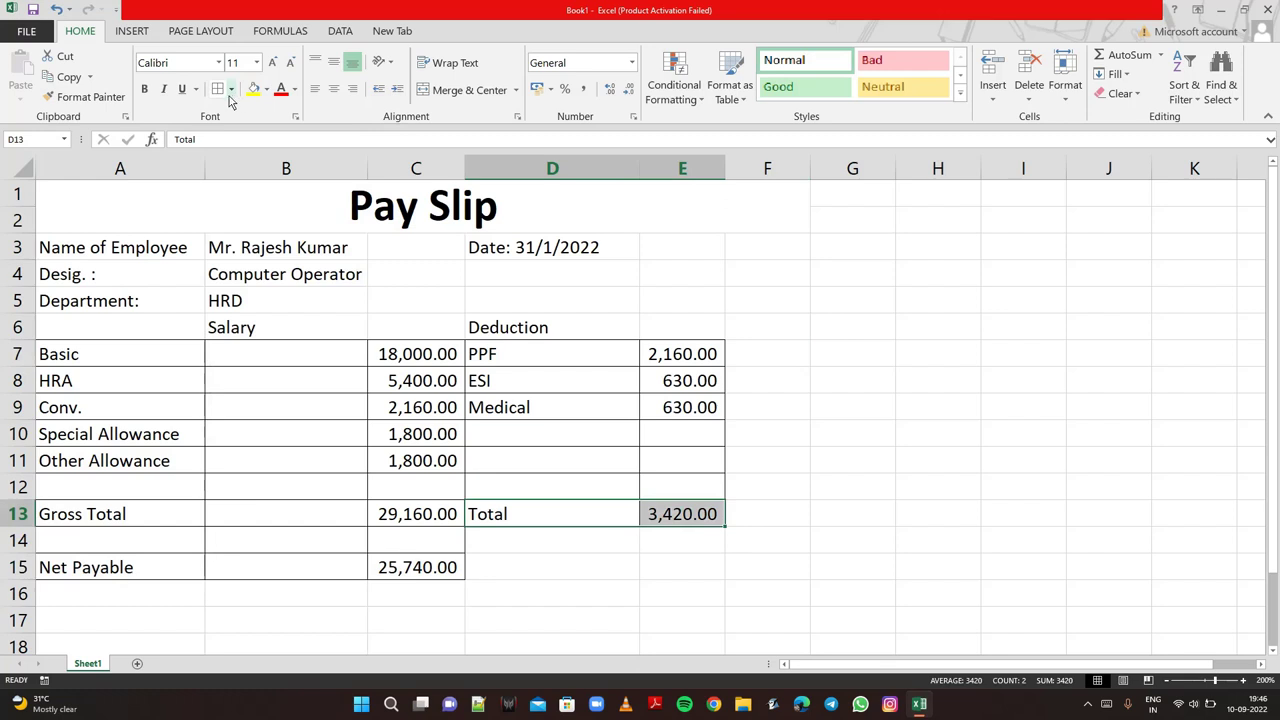
pyautogui.click(820, 279)
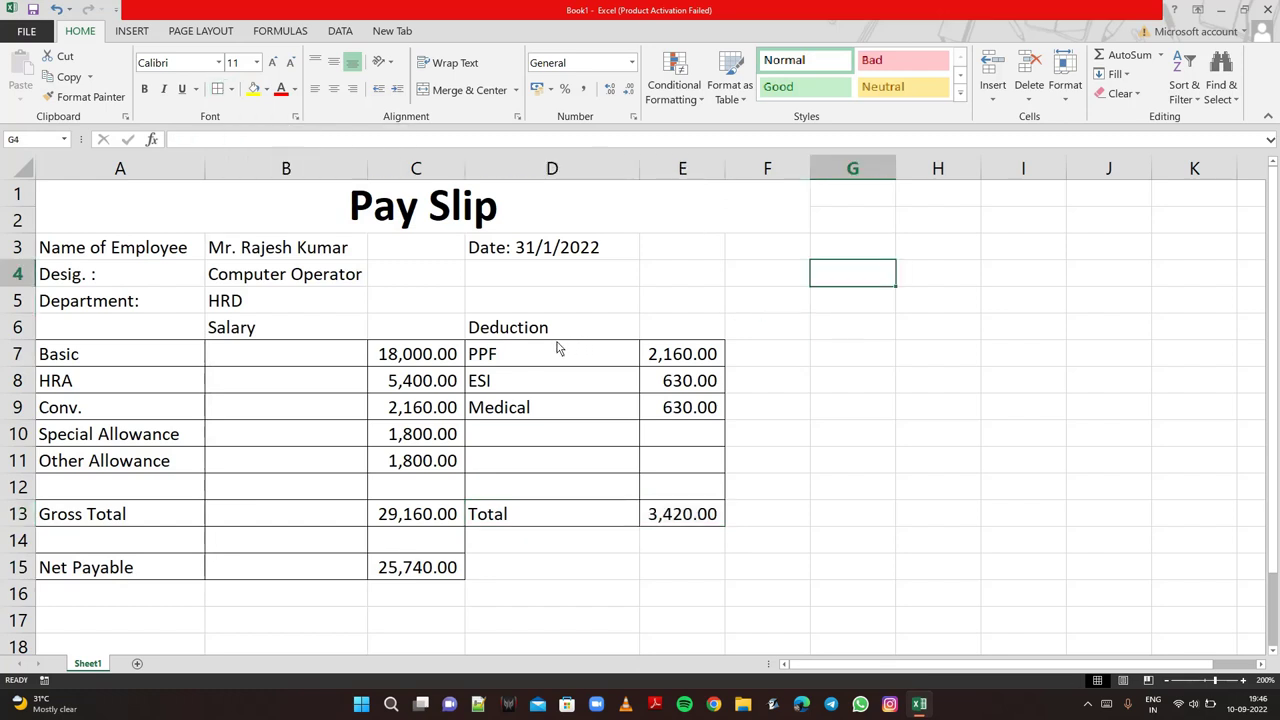
# Give the heading row A6:E6 a top border
pyautogui.moveTo(180, 332); pyautogui.dragTo(654, 330)
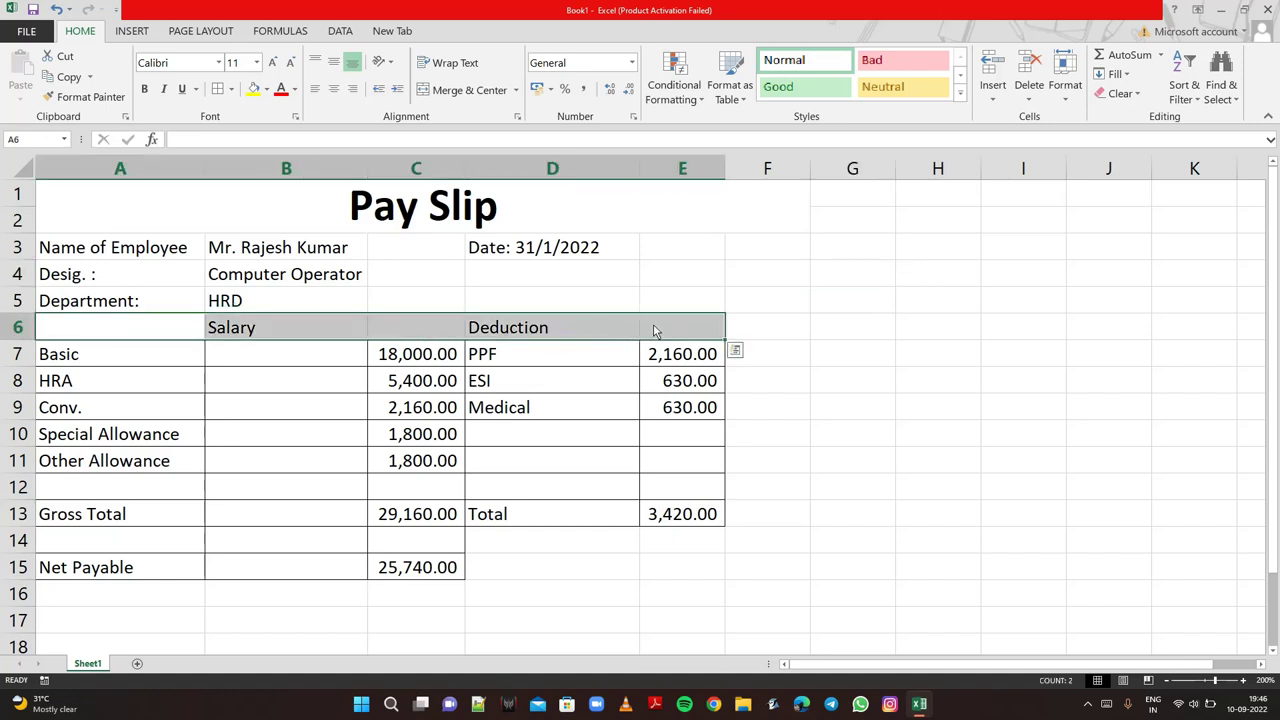
pyautogui.click(233, 91)
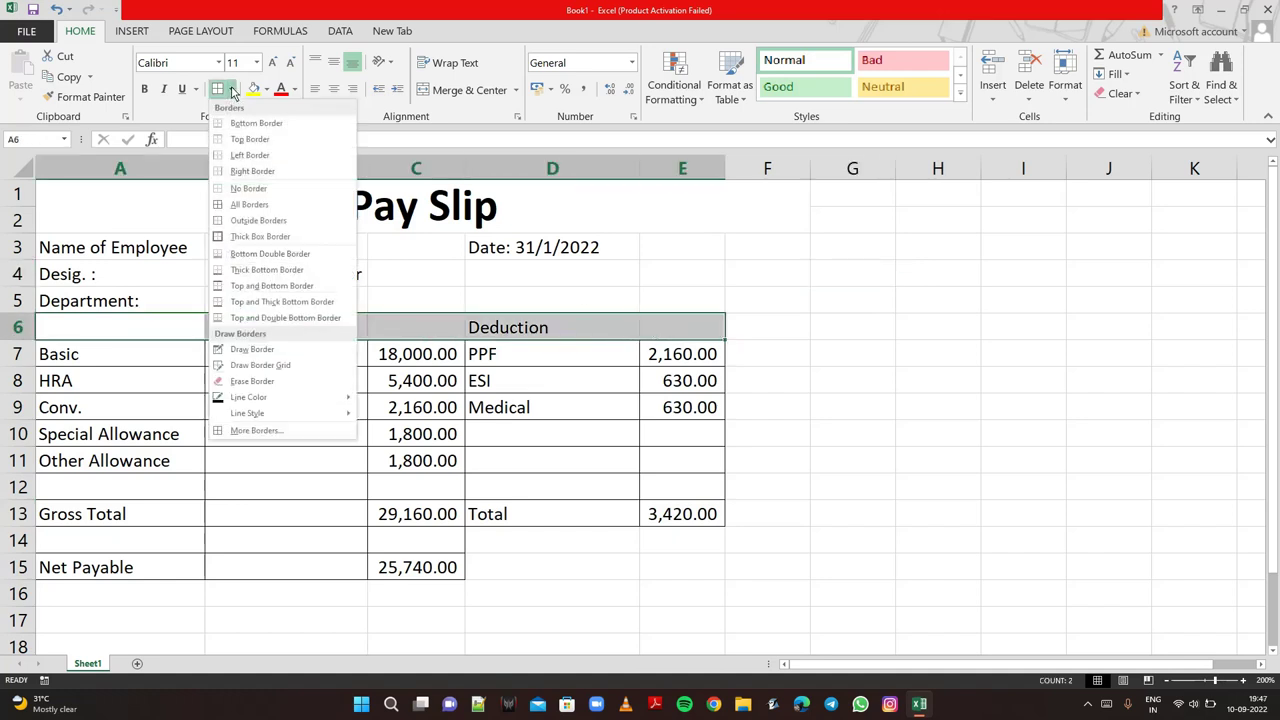
pyautogui.click(247, 142)
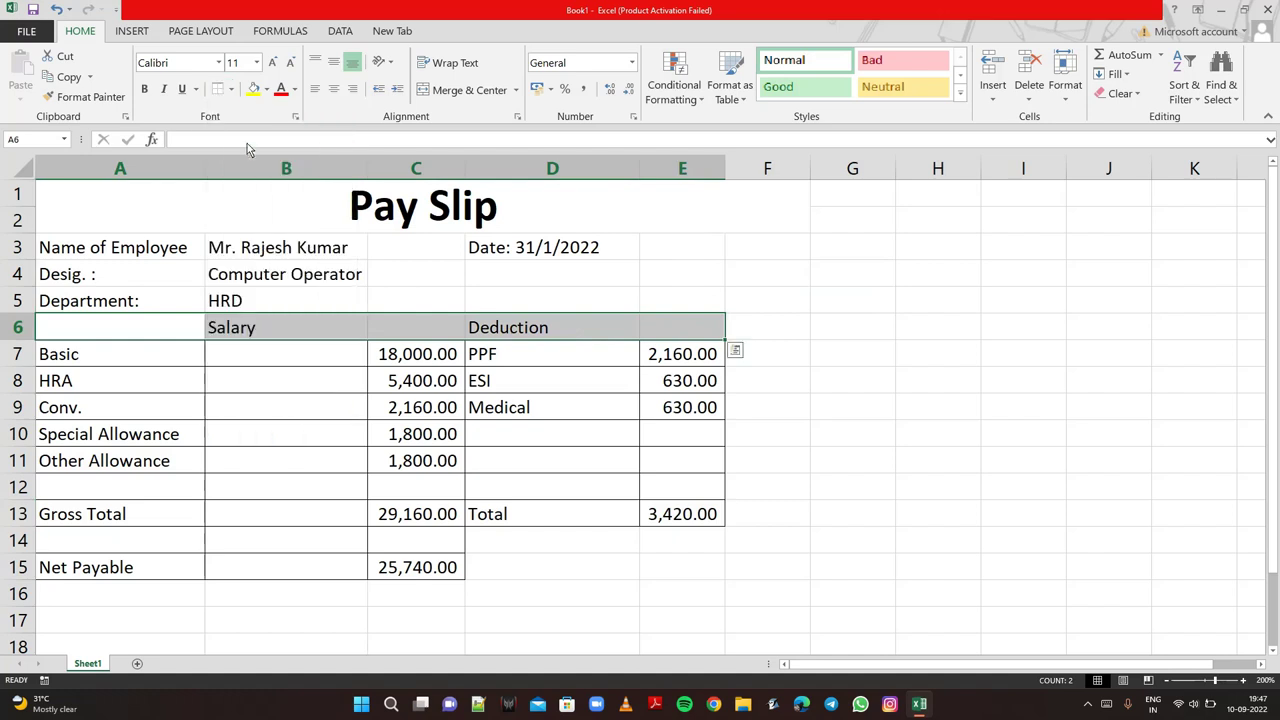
pyautogui.click(845, 287)
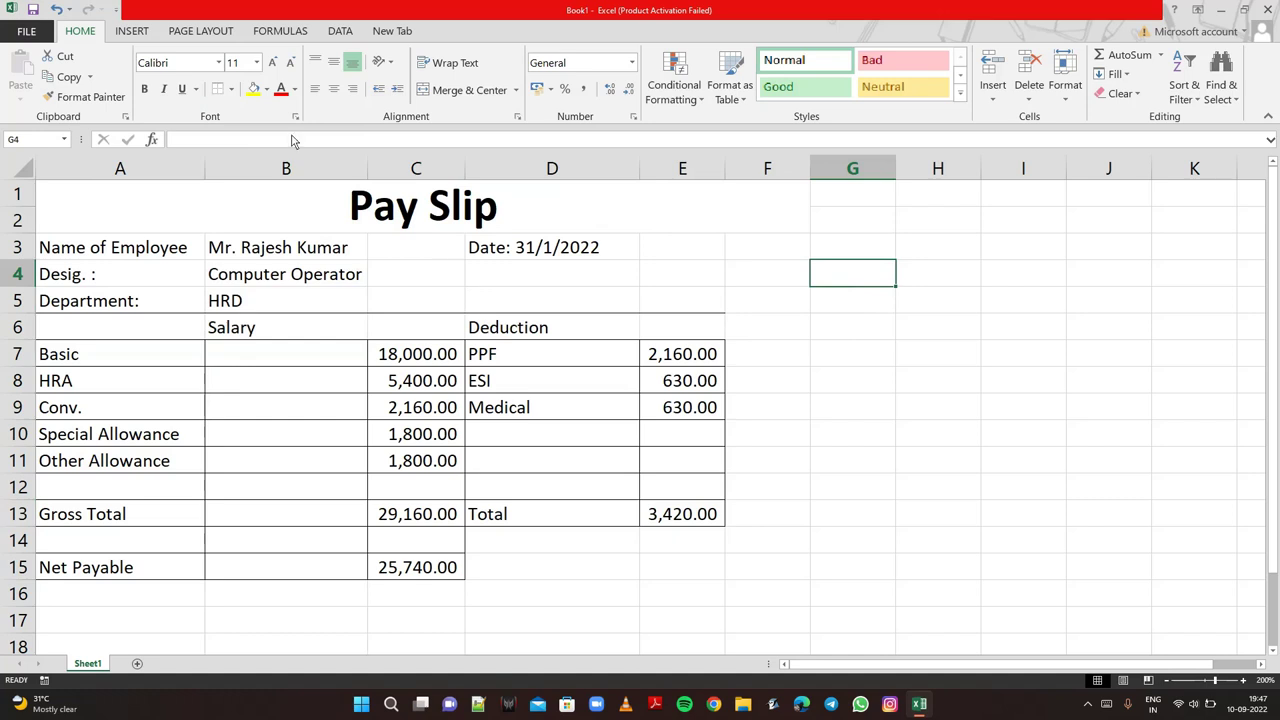
pyautogui.click(231, 90)
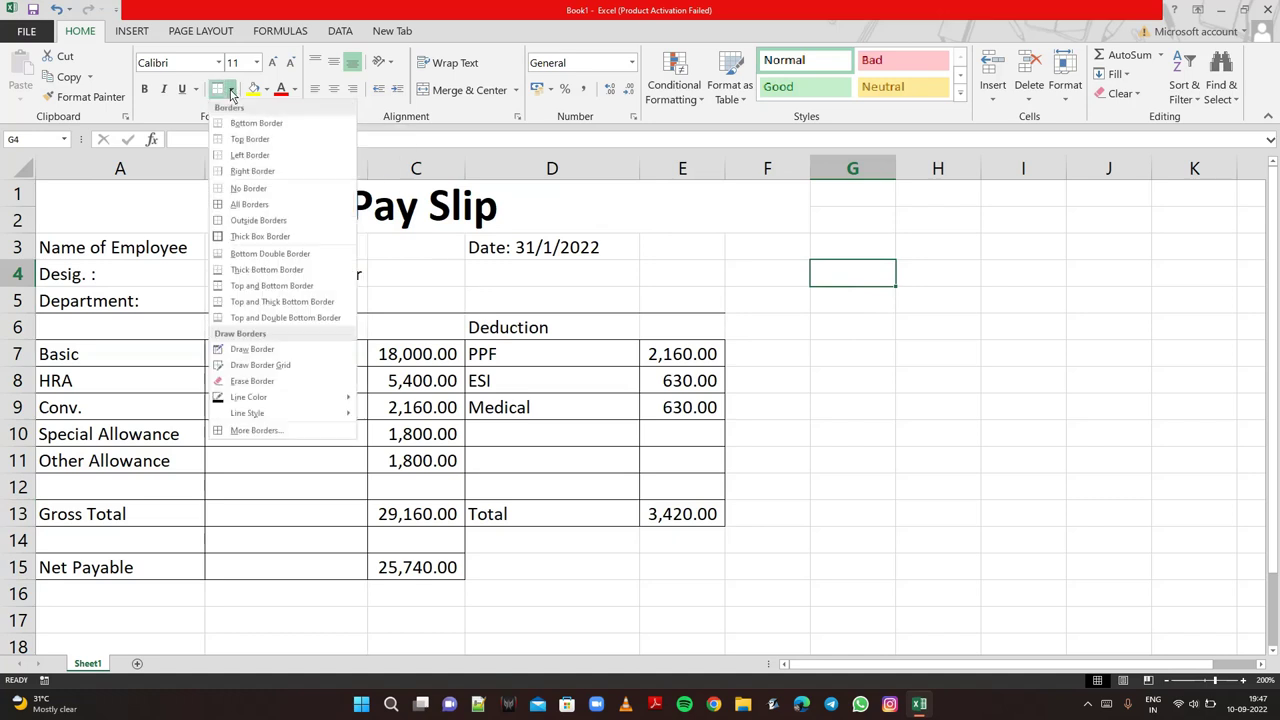
pyautogui.click(249, 157)
pyautogui.click(231, 90)
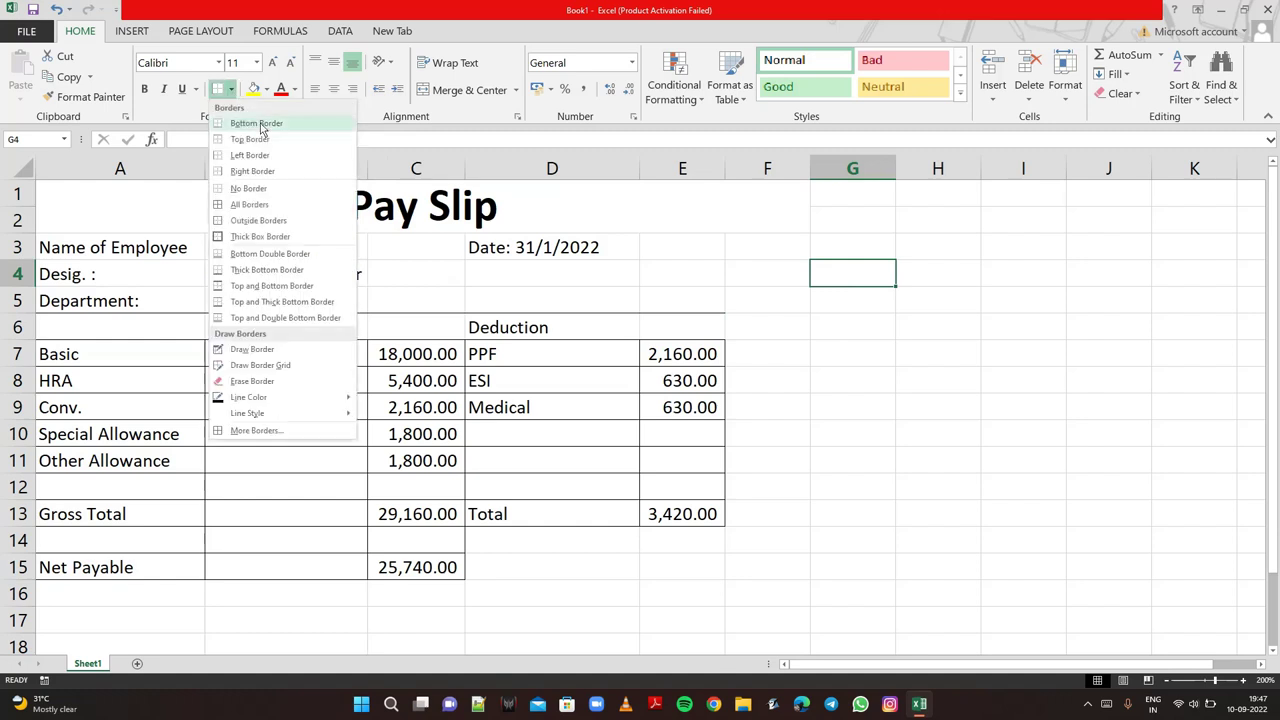
pyautogui.click(174, 326)
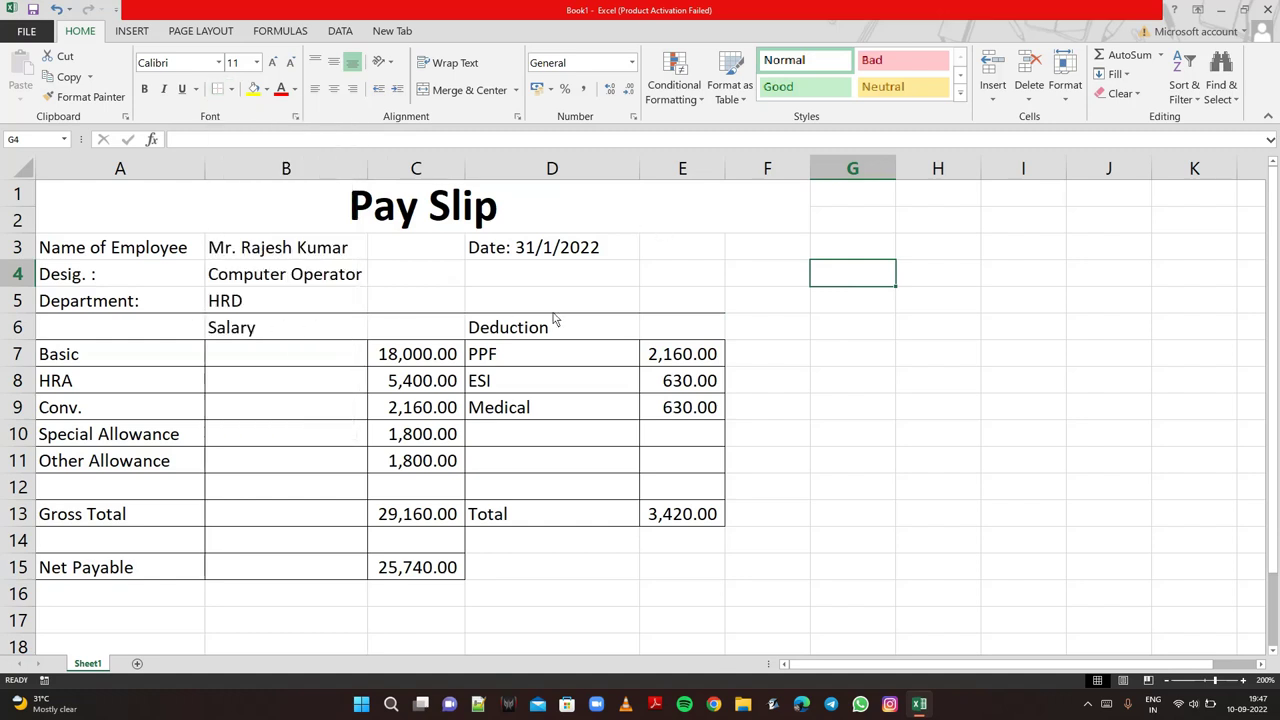
pyautogui.click(231, 90)
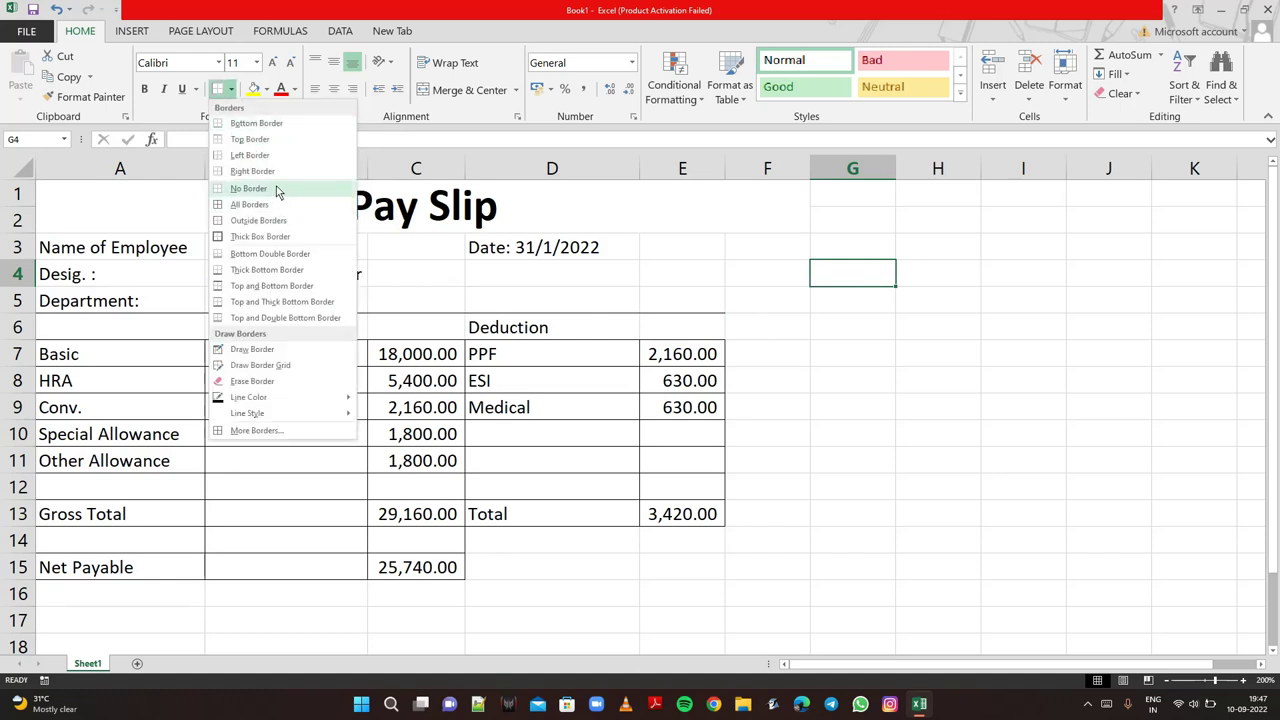
pyautogui.click(279, 192)
# Add left and right borders to the A6:E6 heading cells
pyautogui.moveTo(172, 330); pyautogui.dragTo(647, 337)
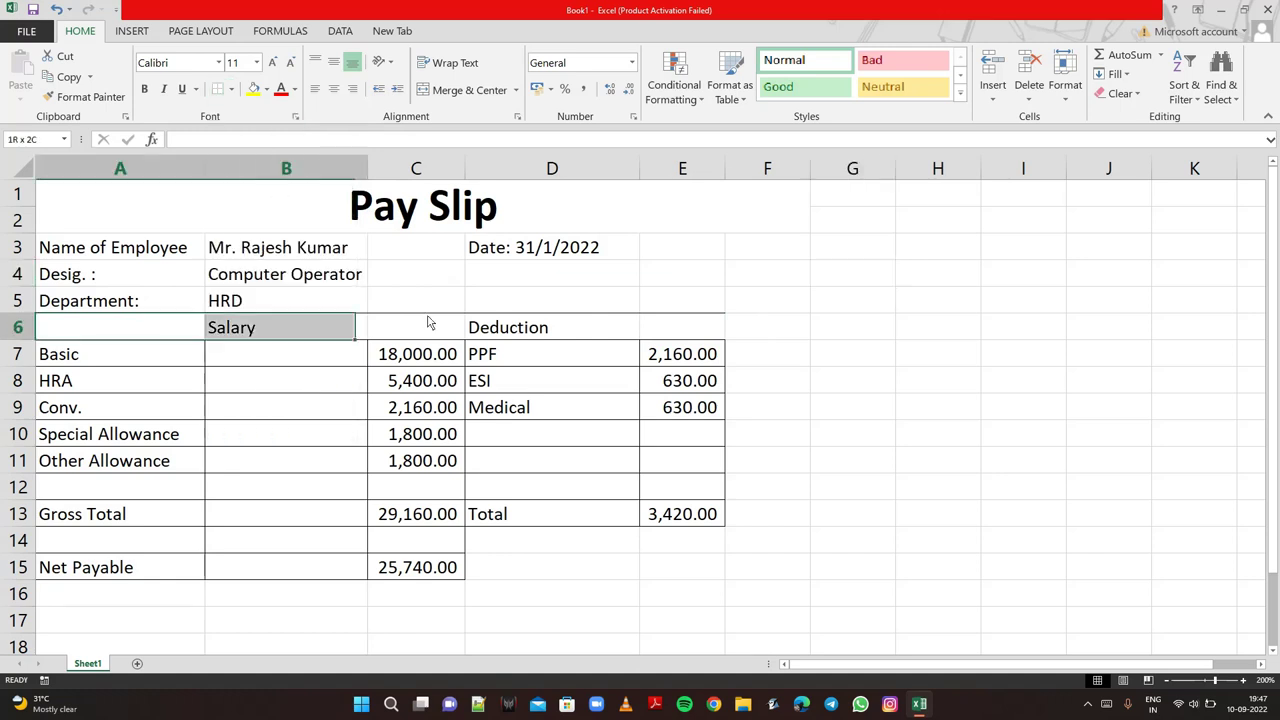
pyautogui.click(233, 90)
pyautogui.click(236, 155)
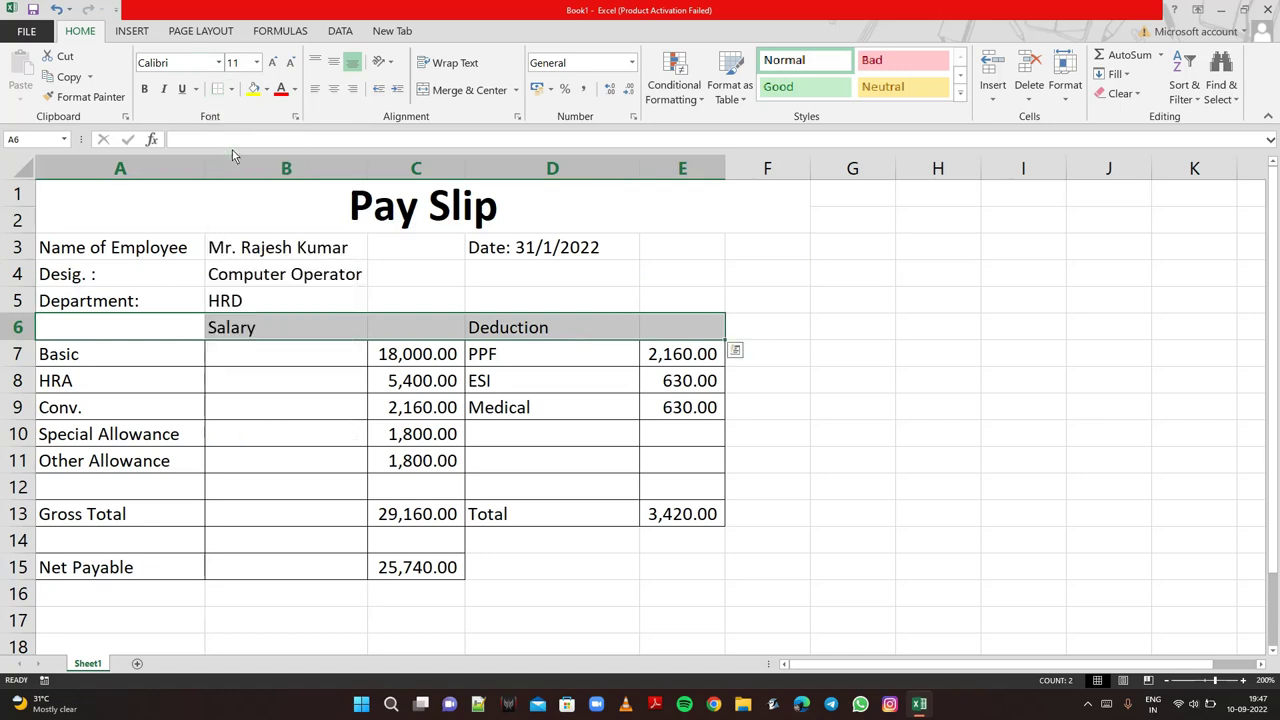
pyautogui.click(231, 89)
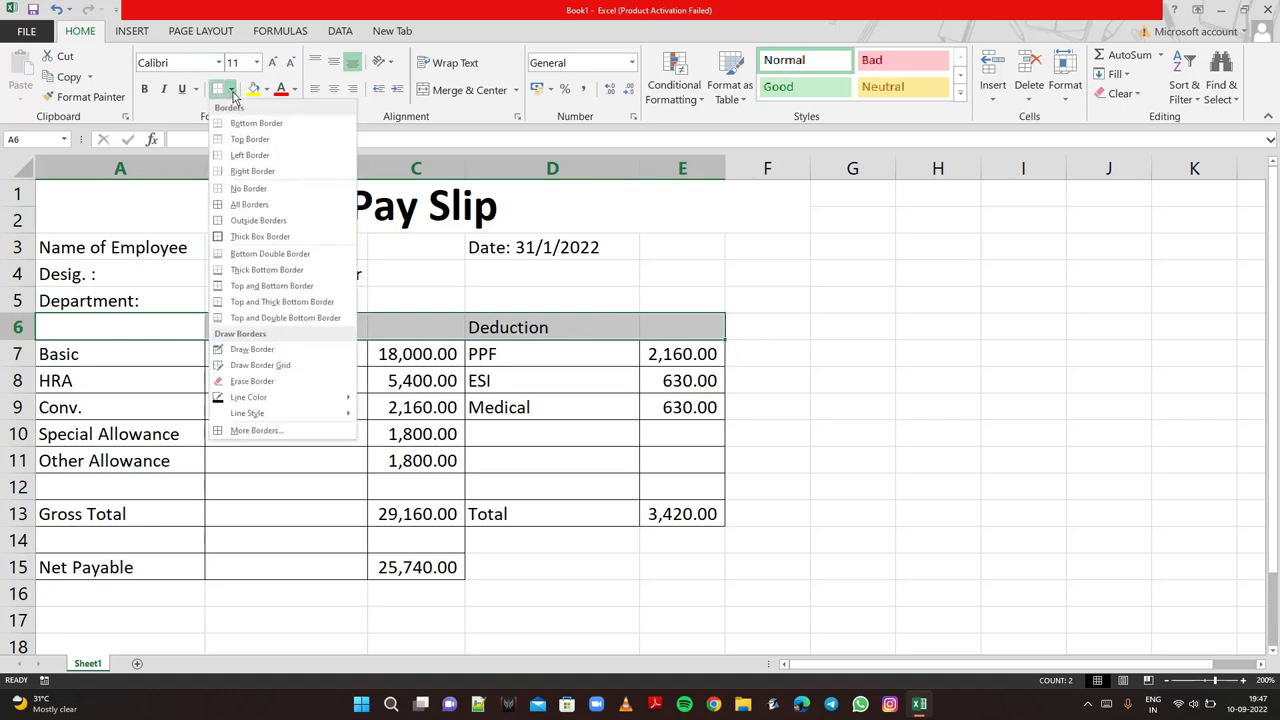
pyautogui.click(265, 172)
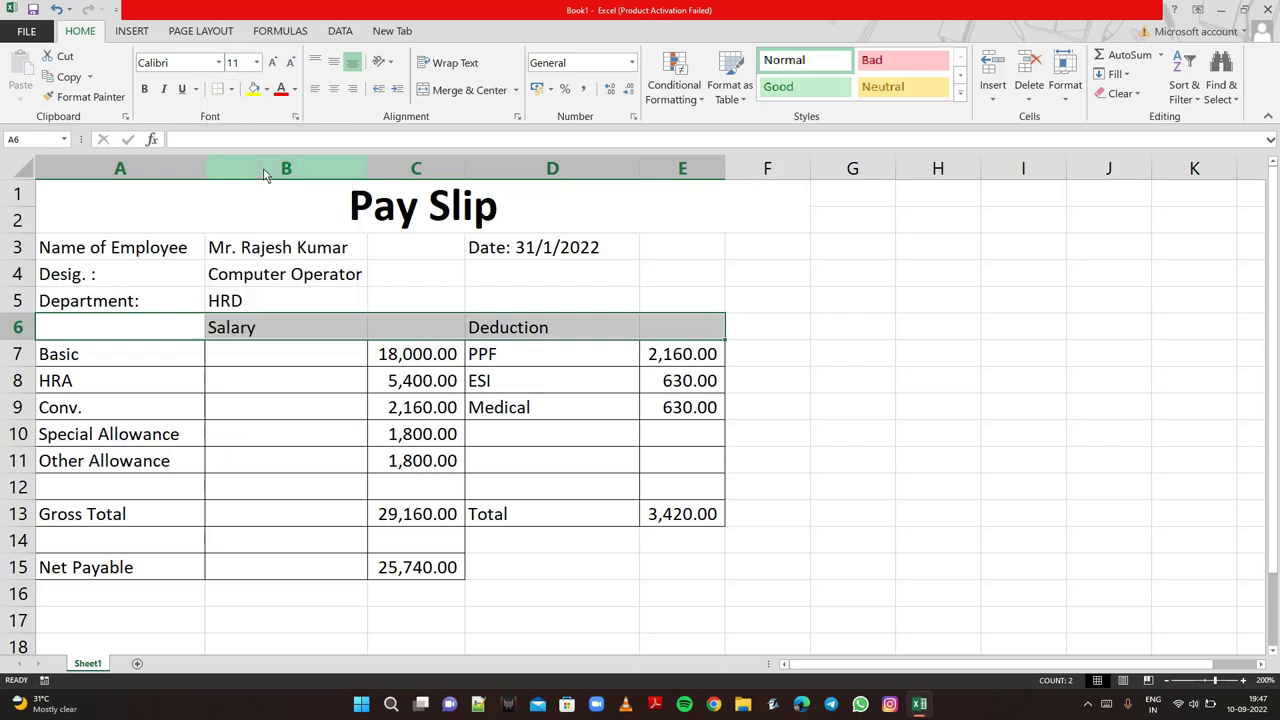
pyautogui.click(790, 291)
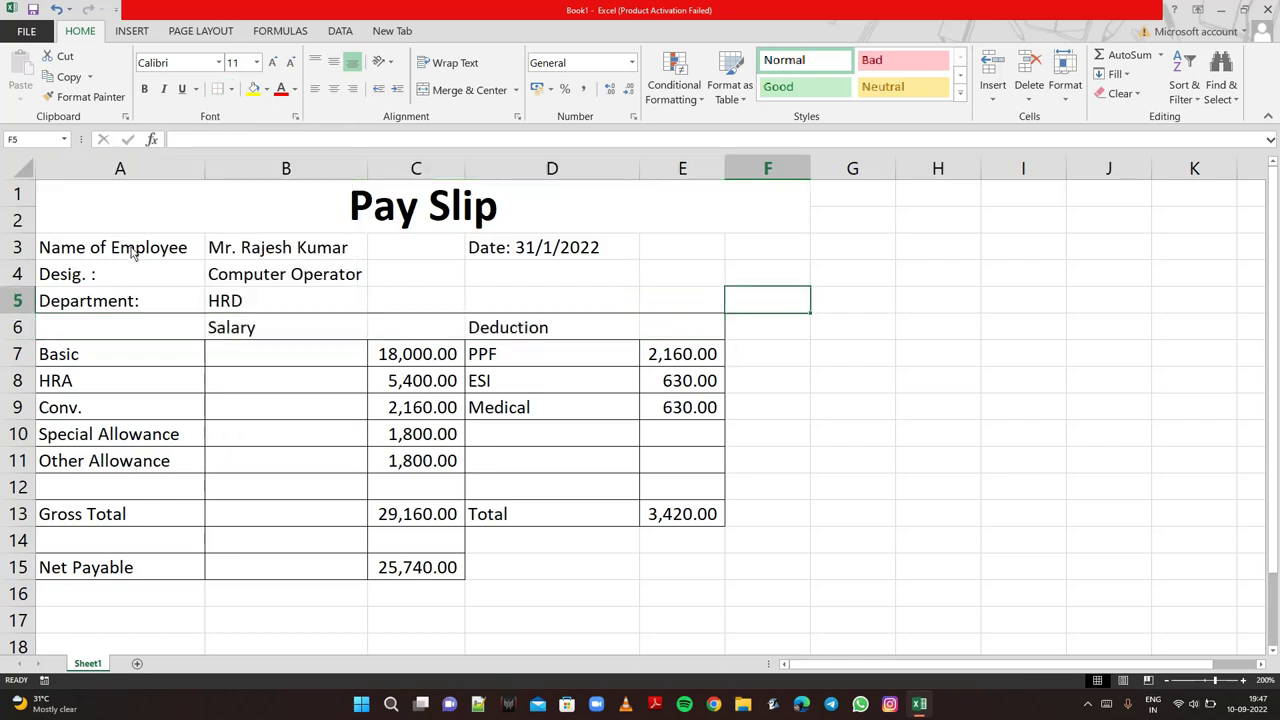
# Apply All Borders to the employee details block A3:E5
pyautogui.moveTo(130, 248); pyautogui.dragTo(646, 297)
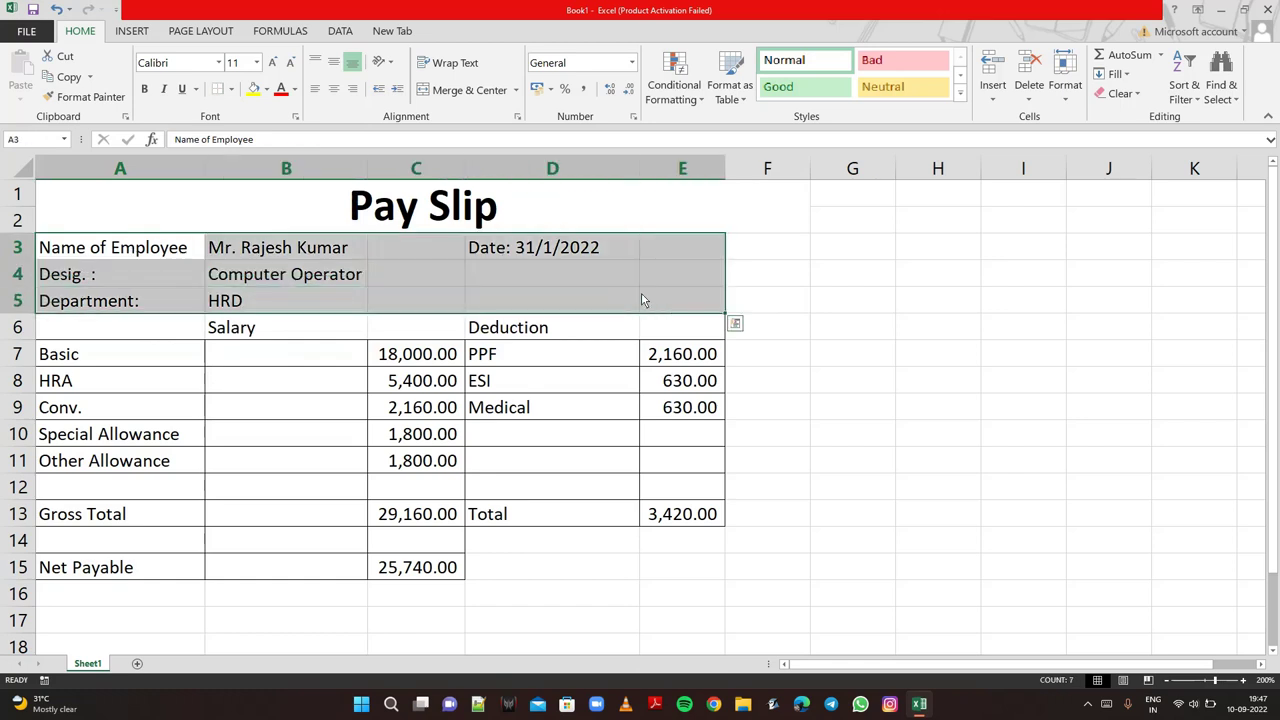
pyautogui.click(231, 89)
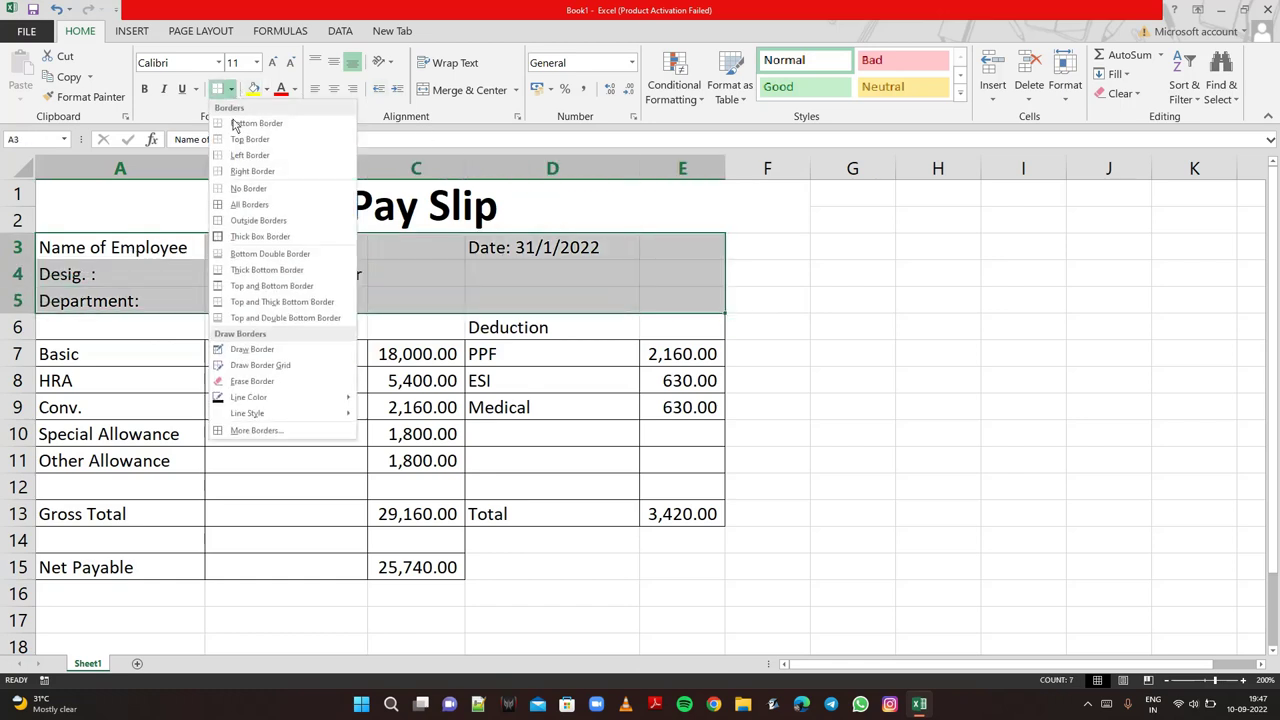
pyautogui.click(258, 204)
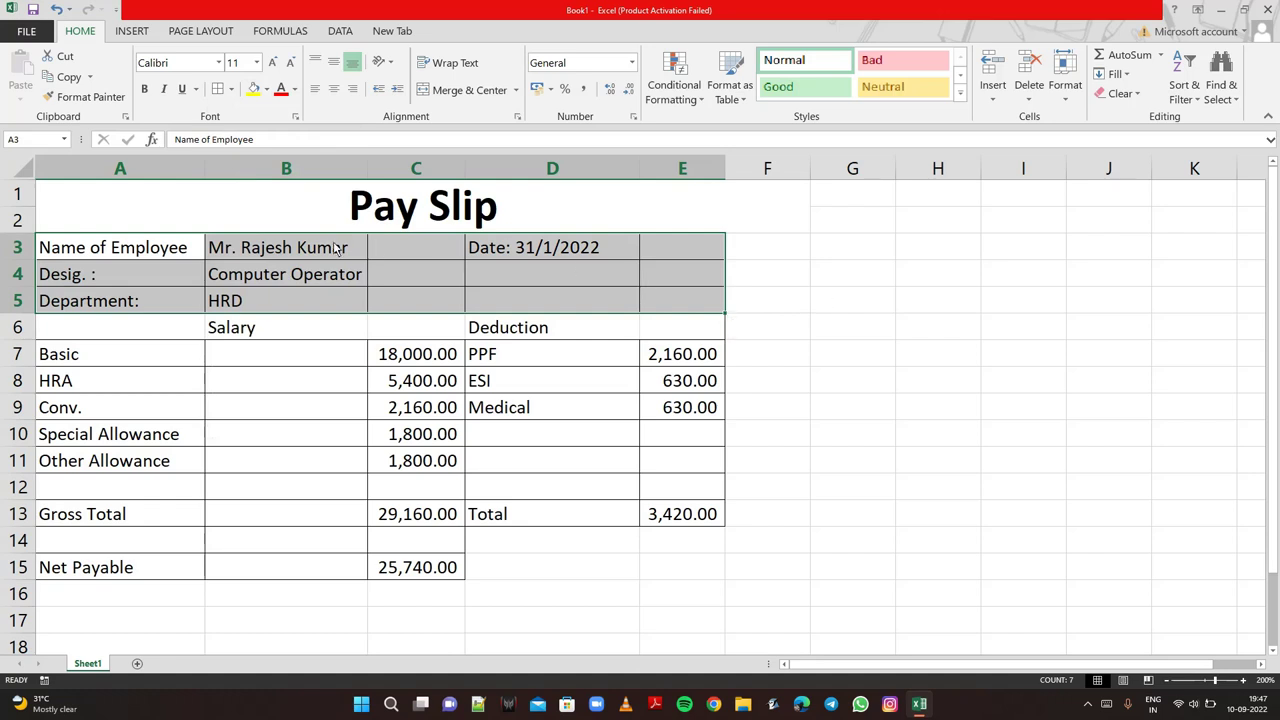
pyautogui.click(168, 254)
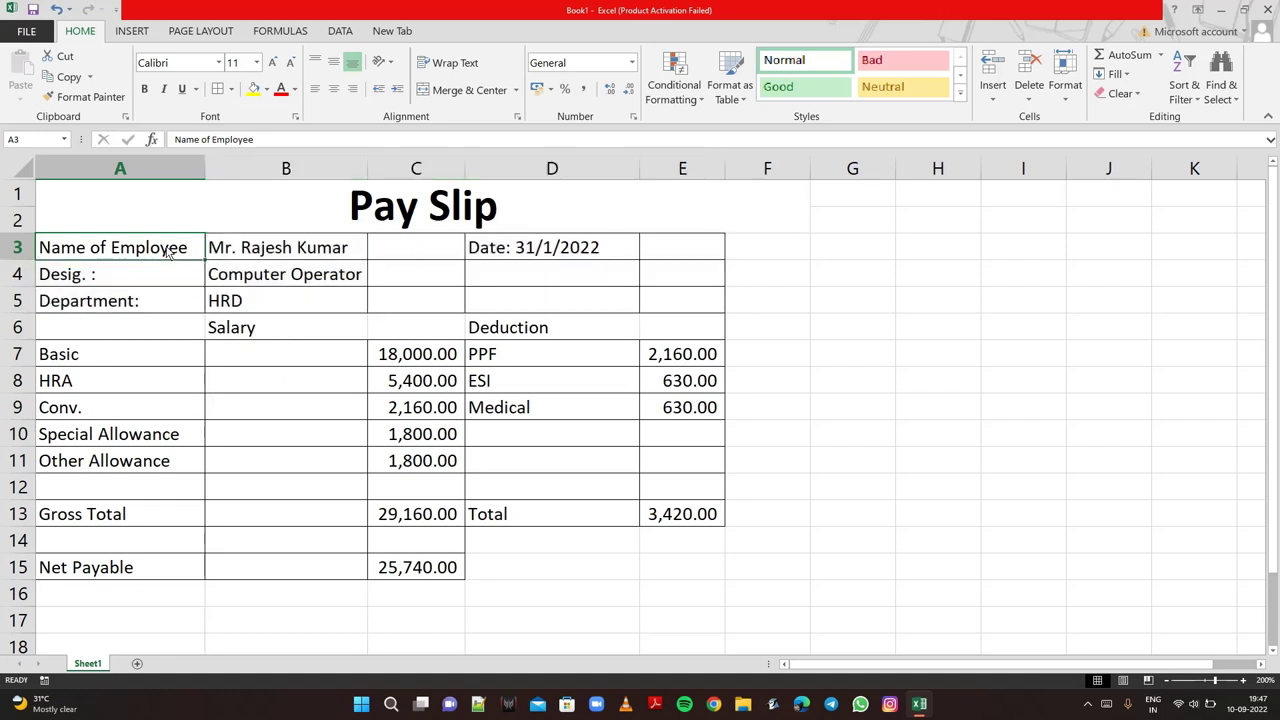
# Bold the Name of Employee, Desig. and Department labels in A3:A5
pyautogui.click(146, 91)
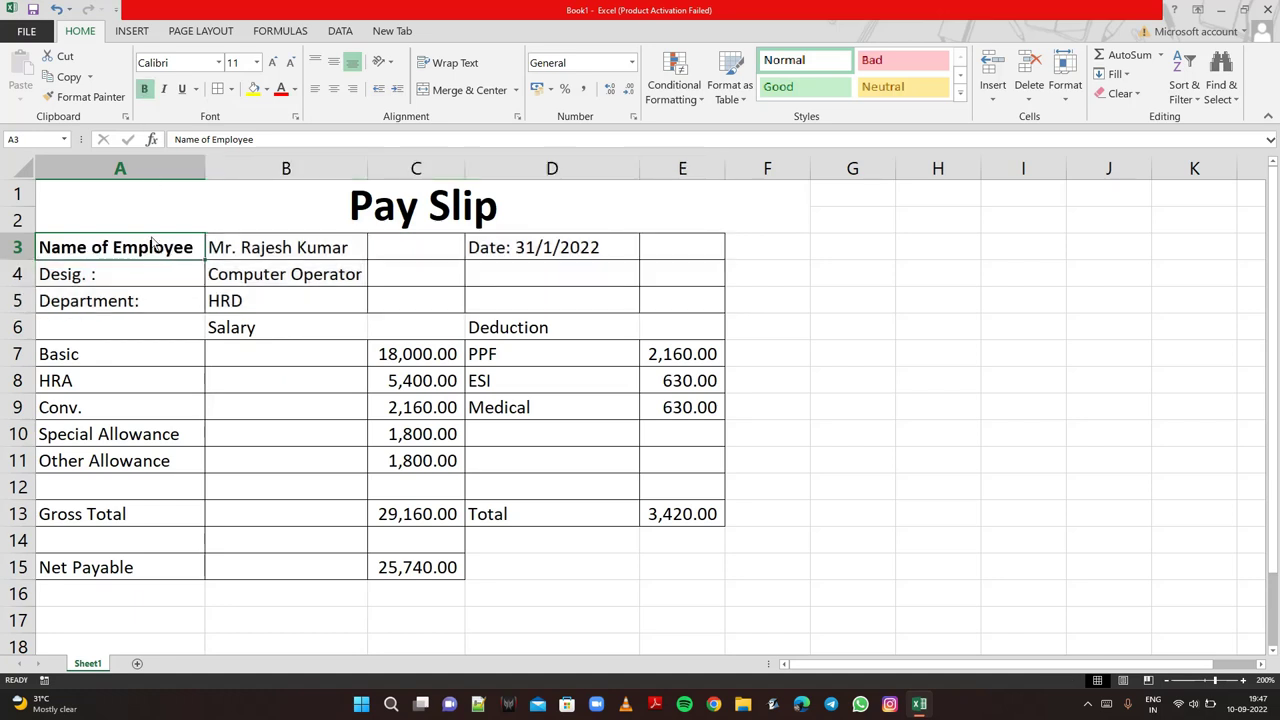
pyautogui.click(151, 266)
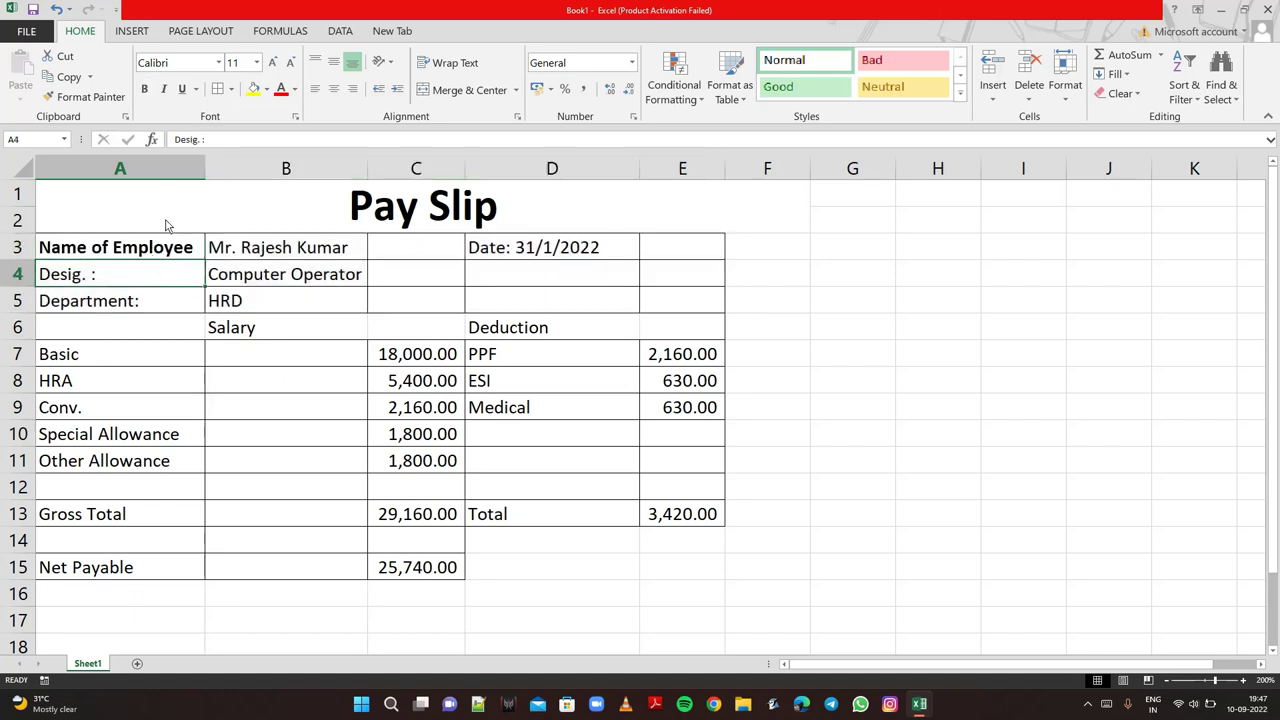
pyautogui.click(145, 89)
pyautogui.click(162, 309)
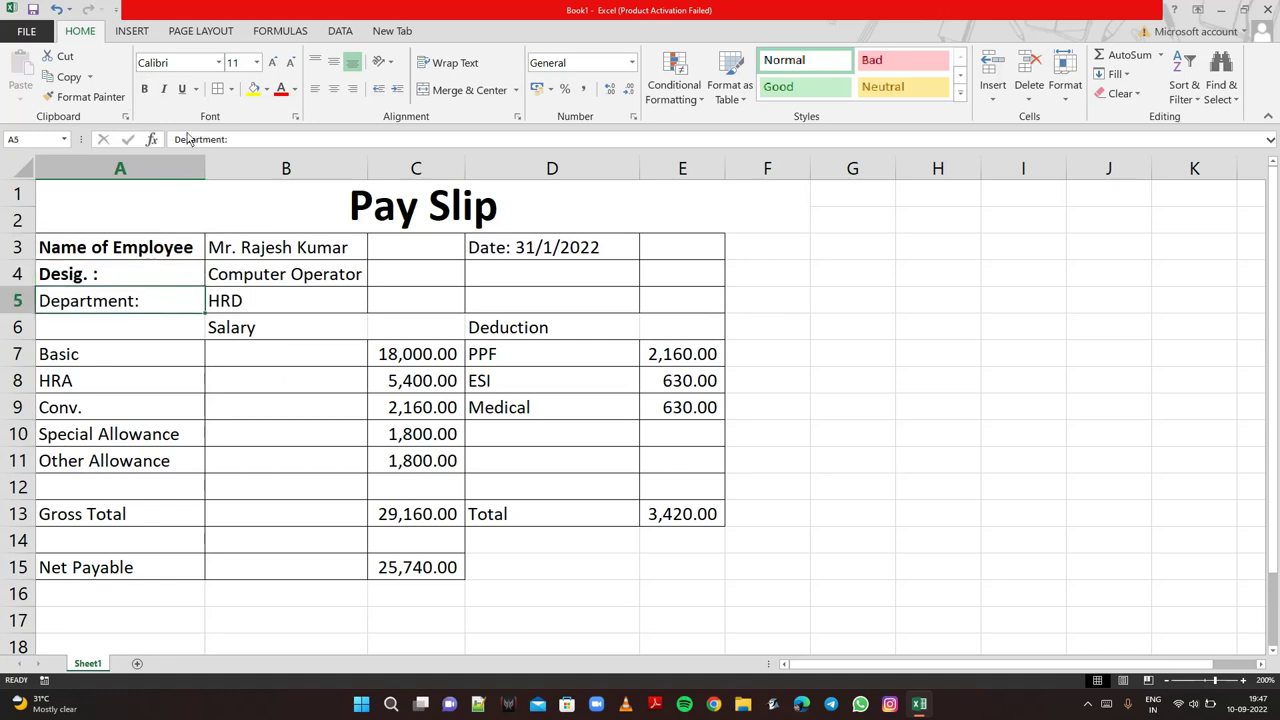
pyautogui.click(145, 89)
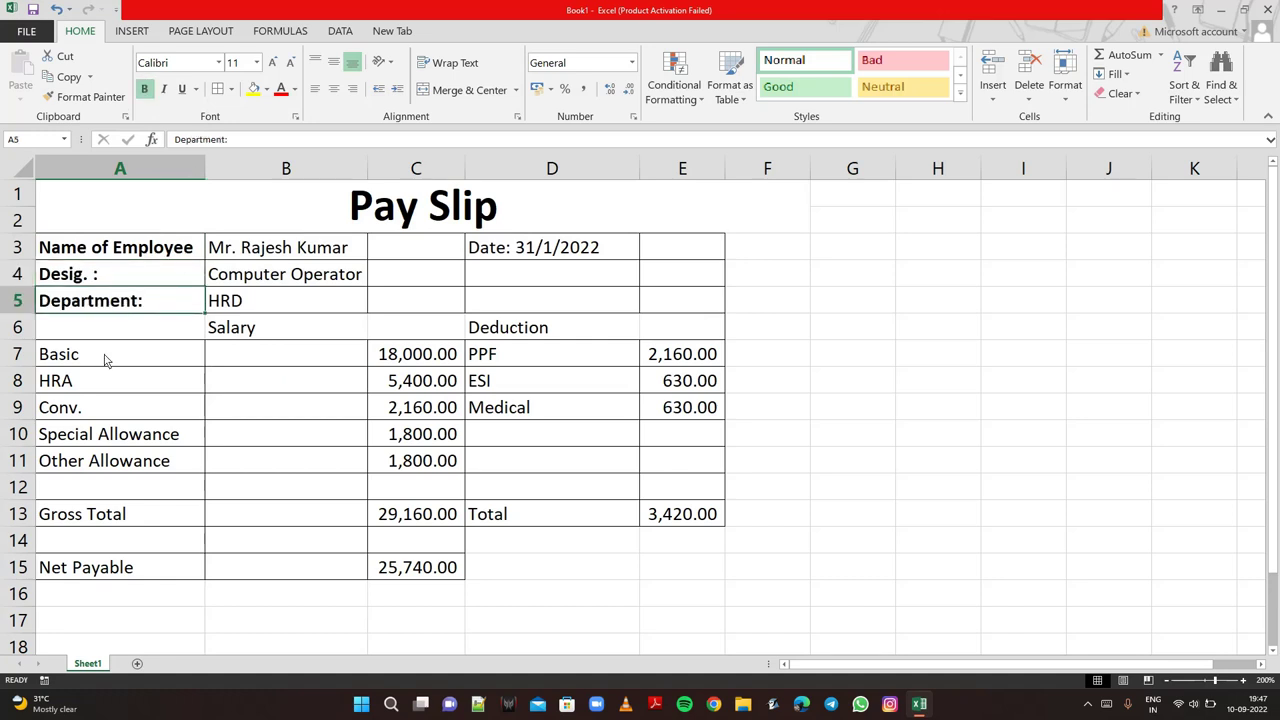
# Bold the Gross Total, deduction Total and Net Payable labels
pyautogui.click(115, 518)
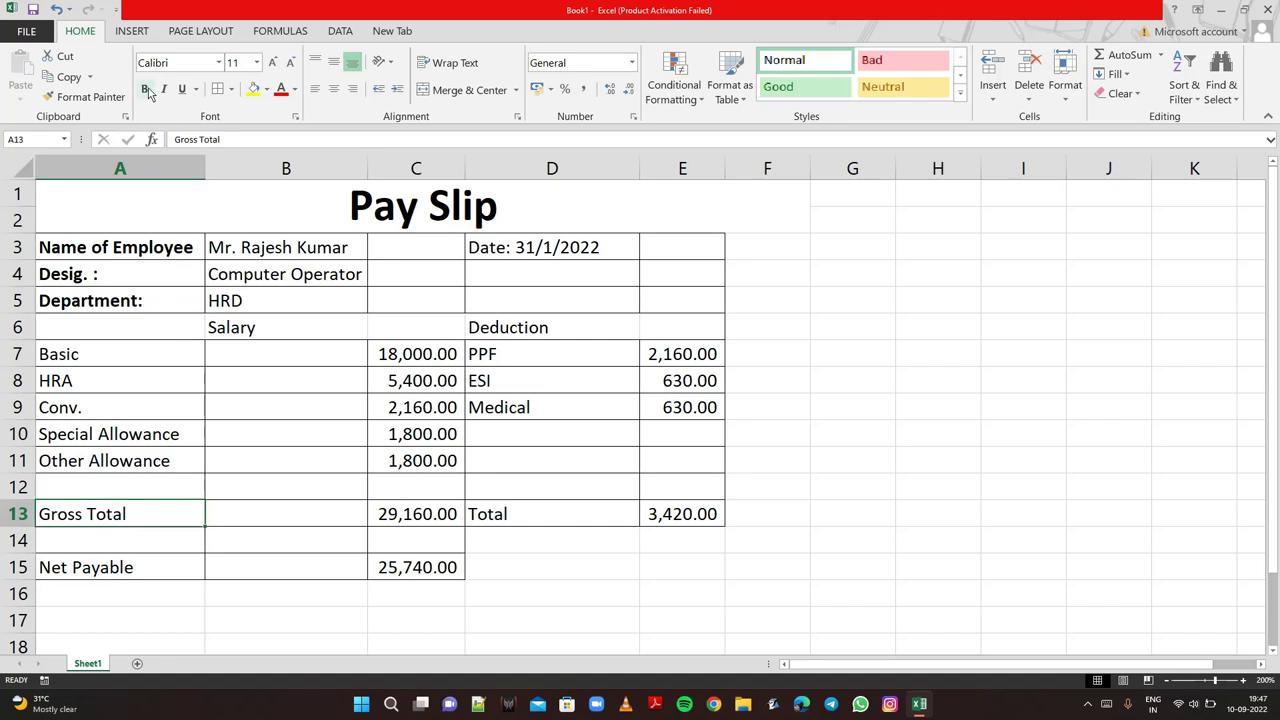
pyautogui.click(145, 89)
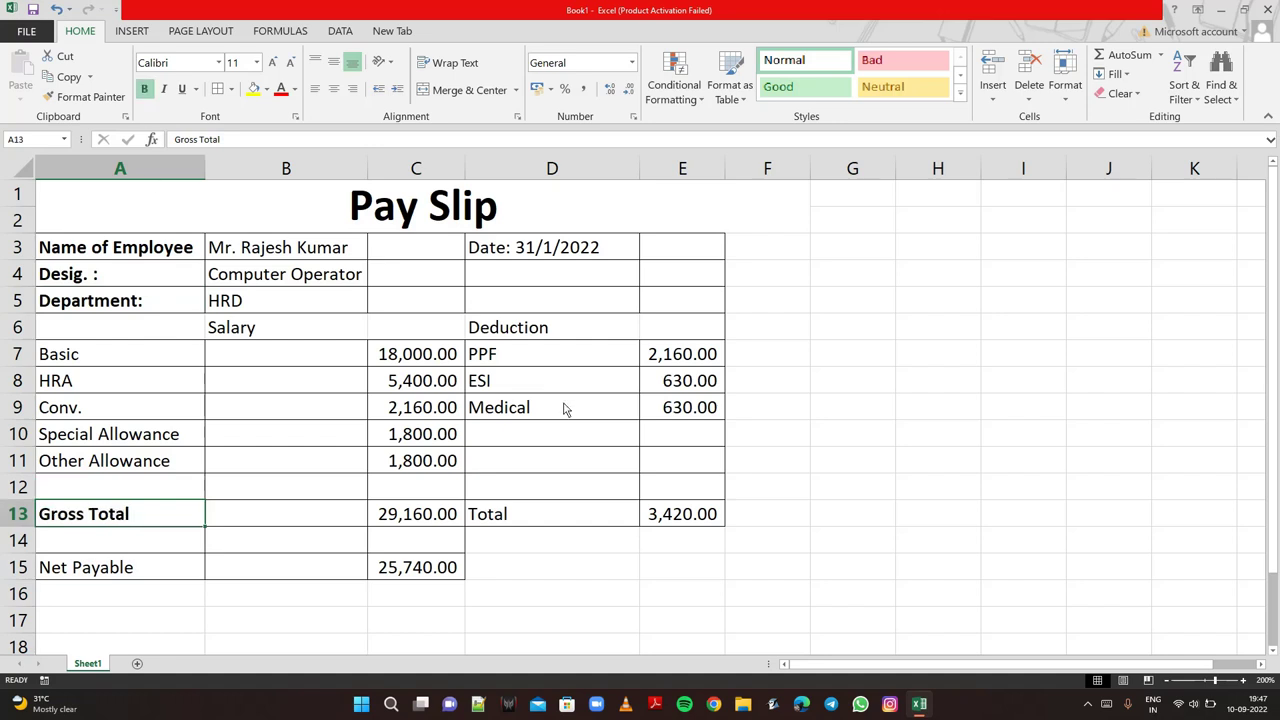
pyautogui.click(541, 517)
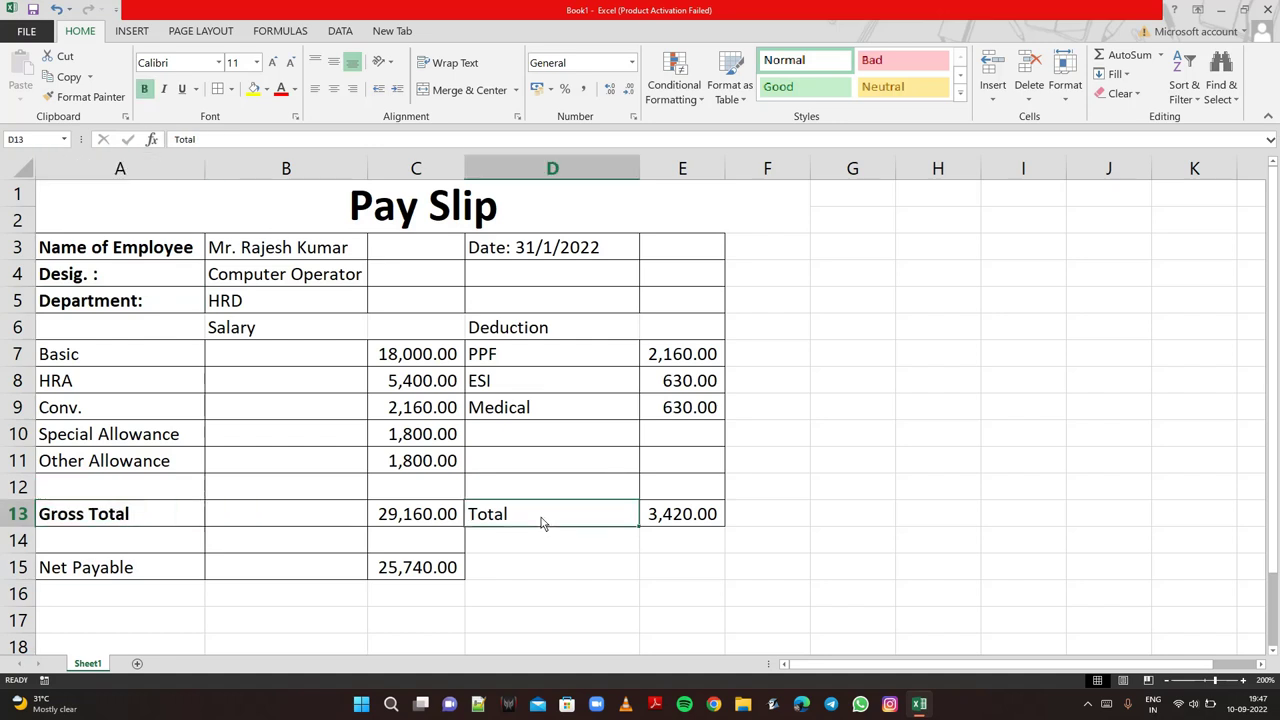
pyautogui.click(145, 89)
pyautogui.click(106, 568)
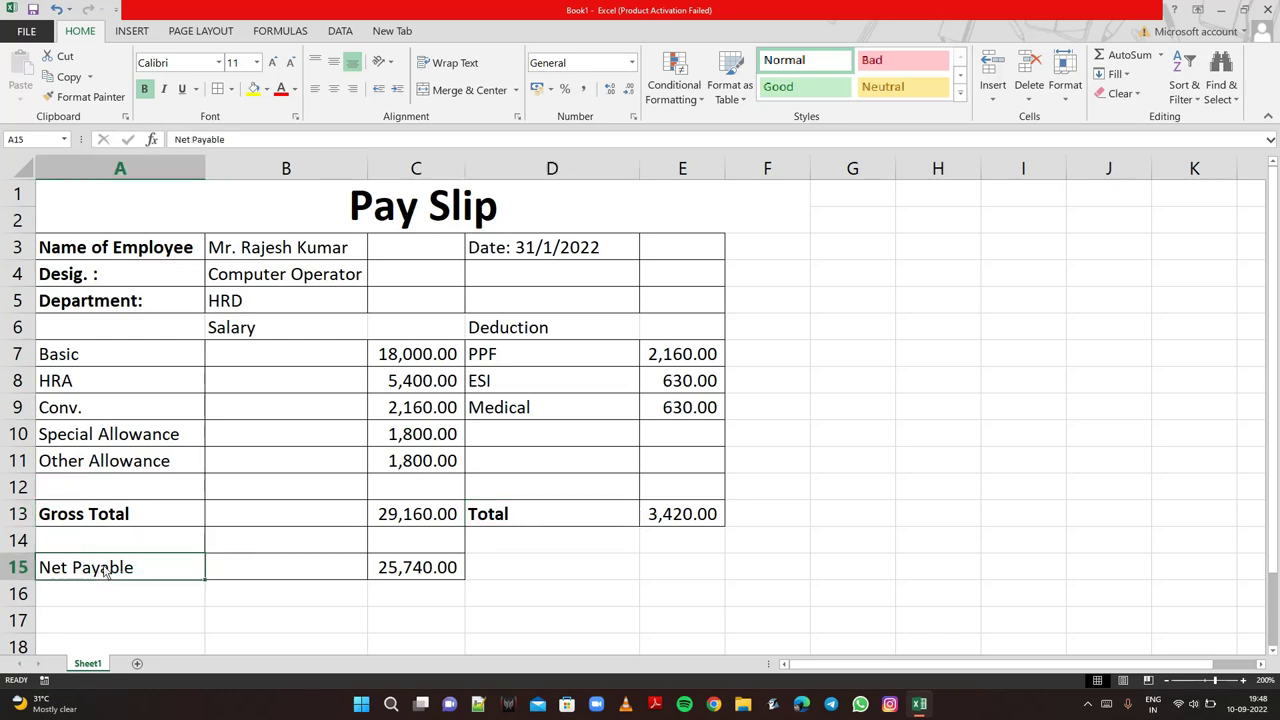
pyautogui.click(145, 89)
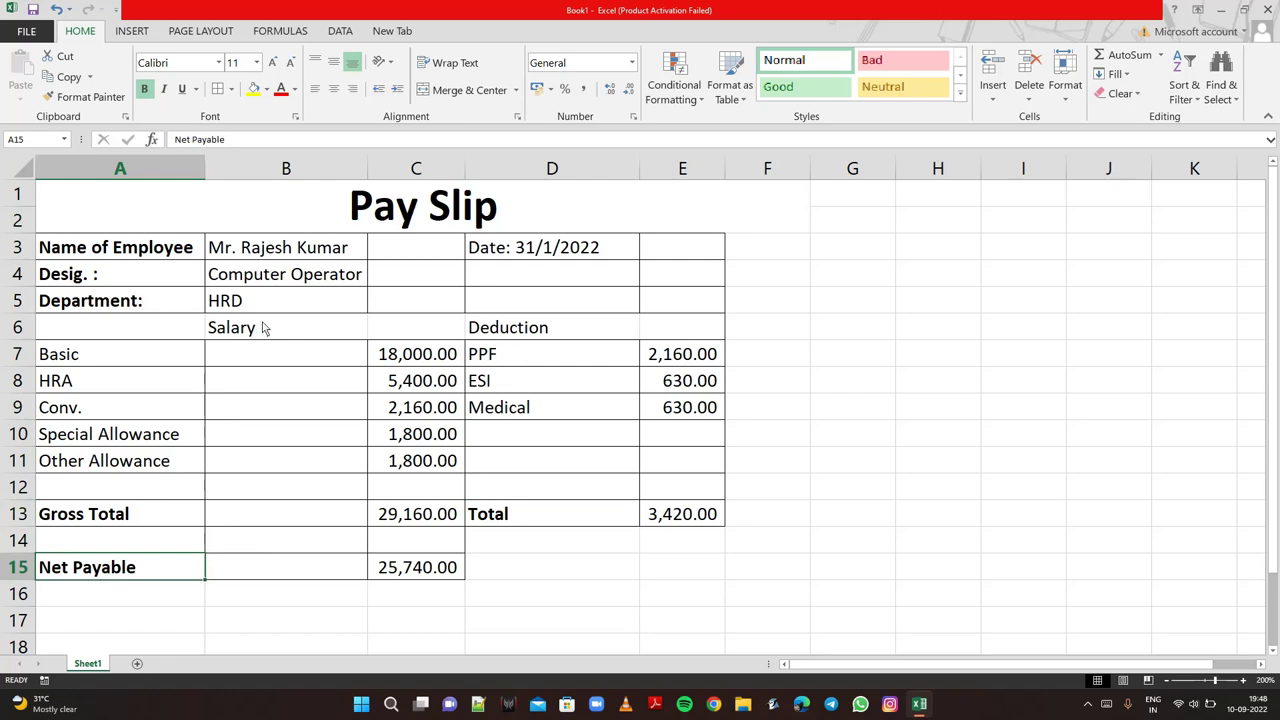
# Bold the Salary and Deduction headings in row 6
pyautogui.moveTo(262, 328); pyautogui.dragTo(548, 328)
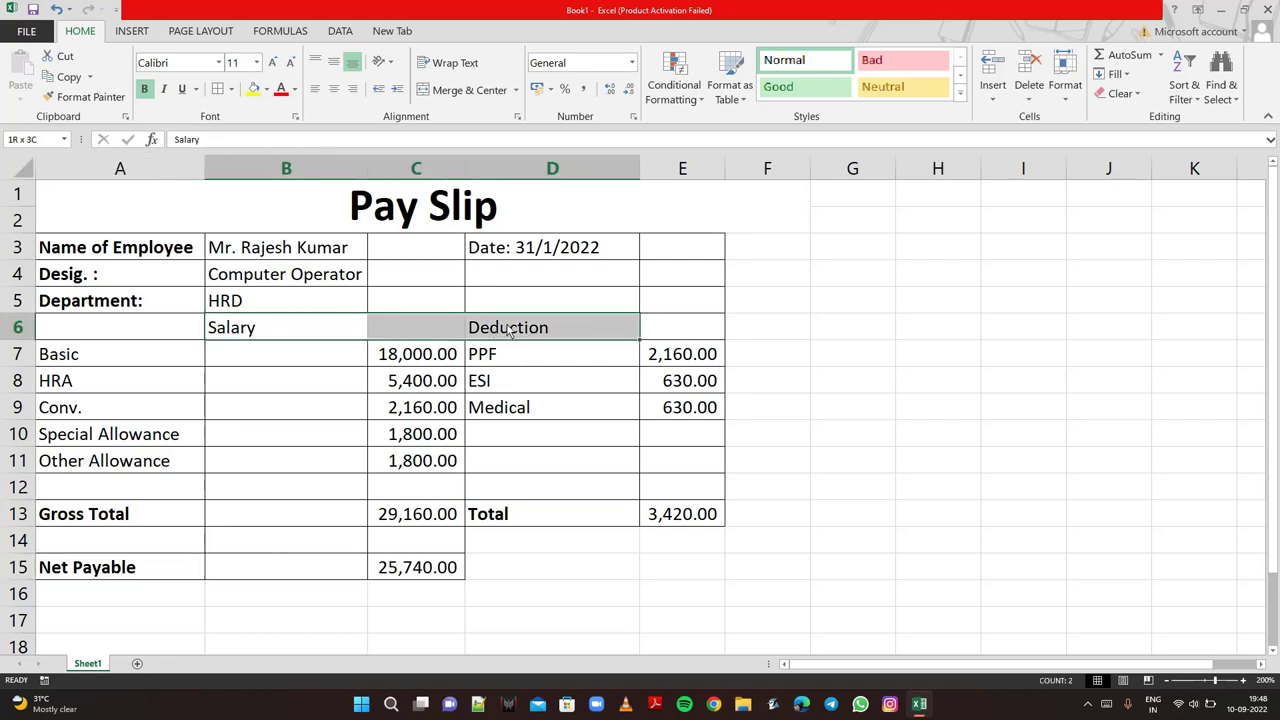
pyautogui.click(144, 89)
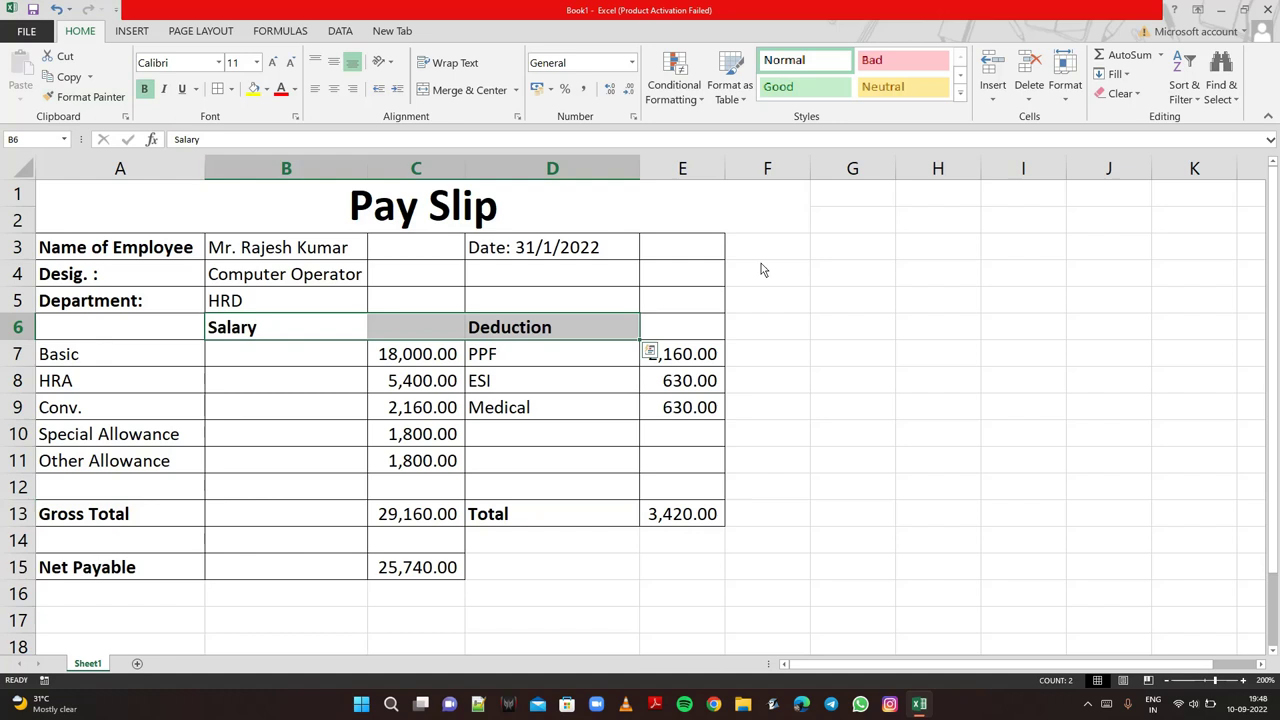
pyautogui.click(818, 276)
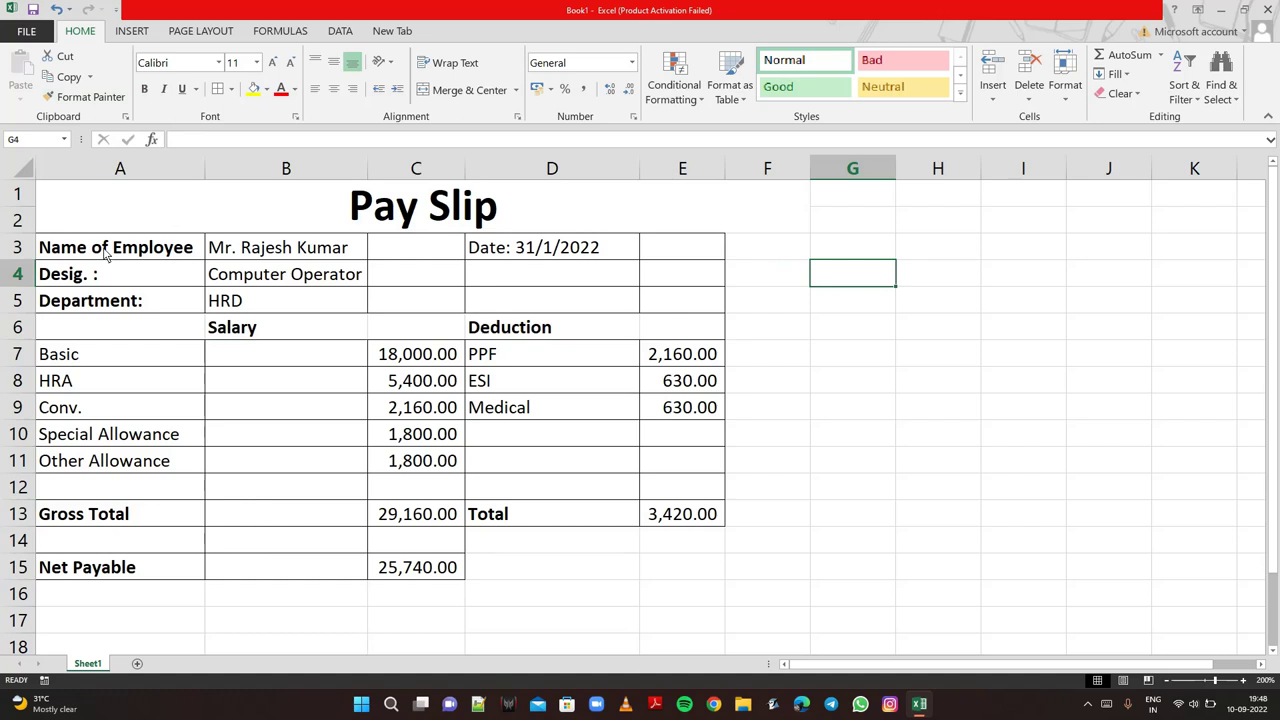
# Remove all borders from the employee name cells B3:C3
pyautogui.click(366, 250)
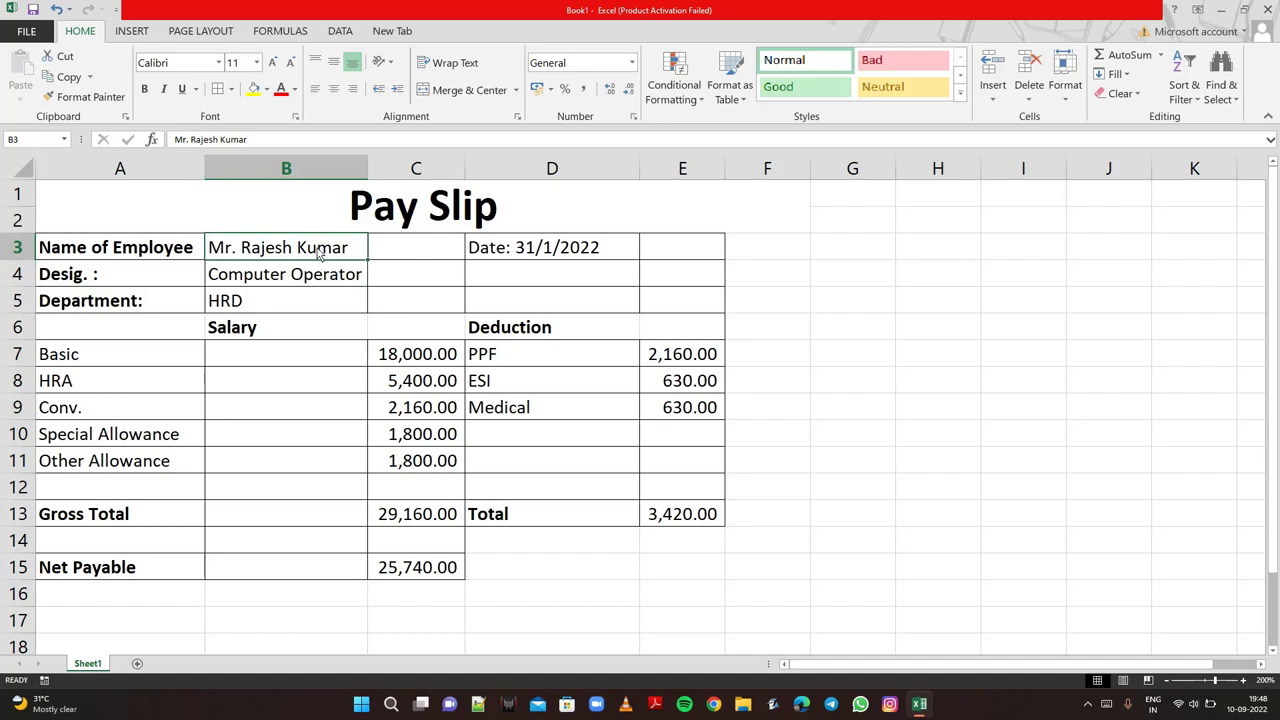
pyautogui.moveTo(378, 250); pyautogui.dragTo(395, 253)
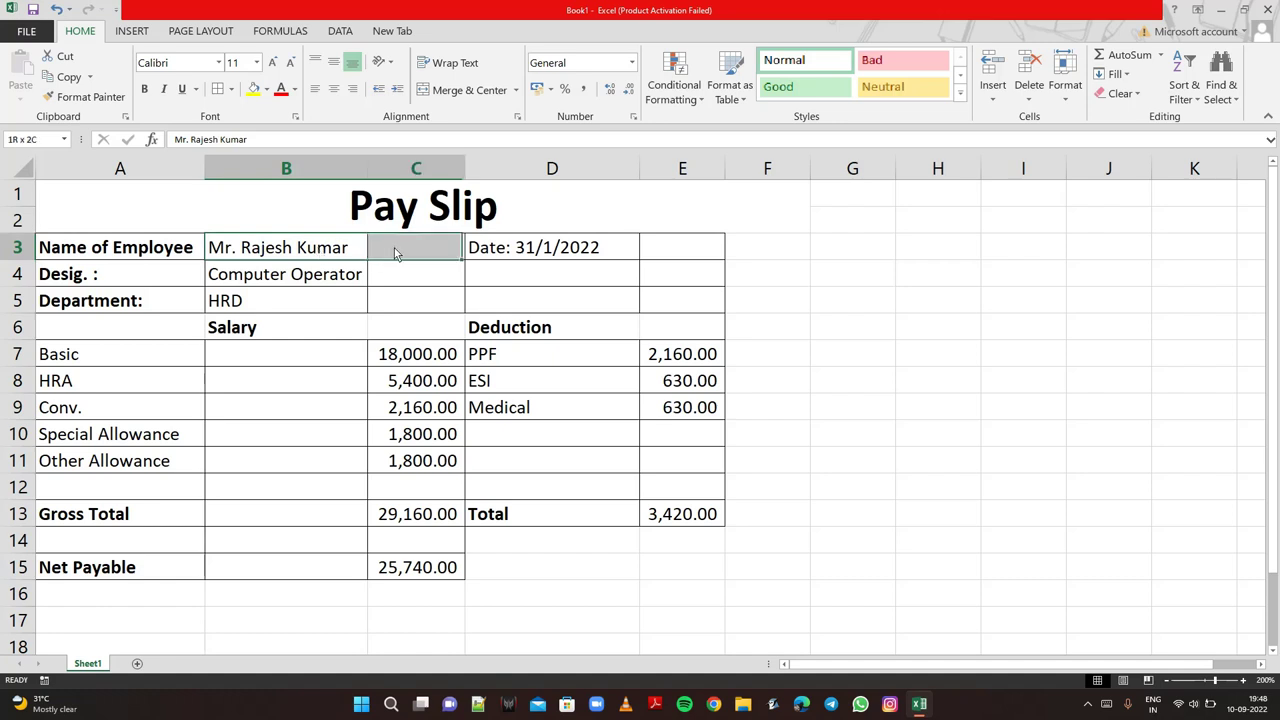
pyautogui.click(231, 89)
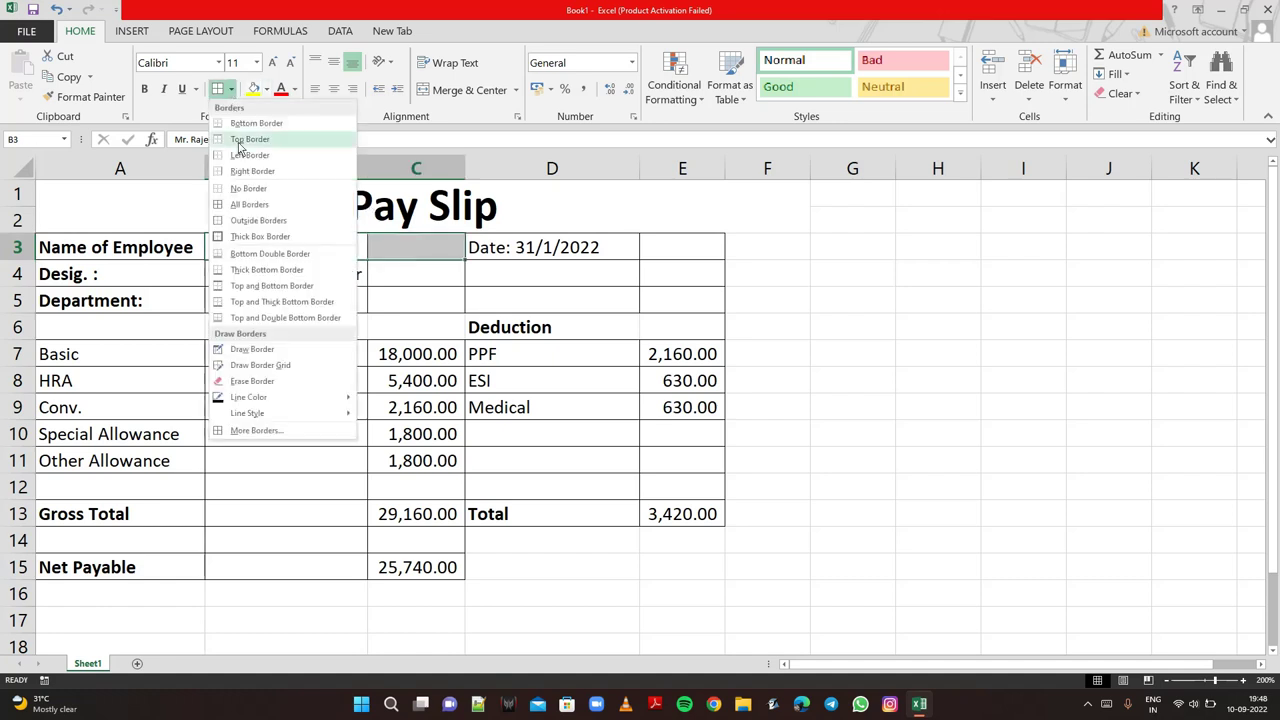
pyautogui.click(273, 186)
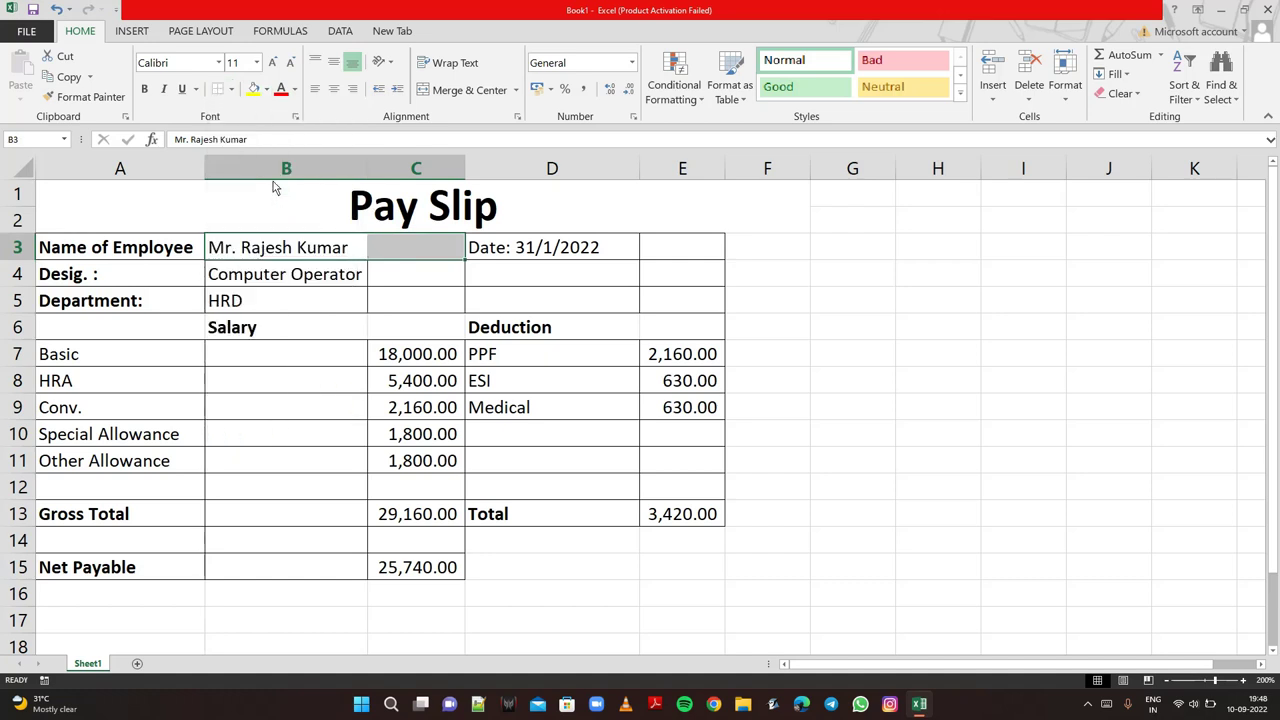
# Outline B3:C3 with bottom, top, left and right borders
pyautogui.click(232, 90)
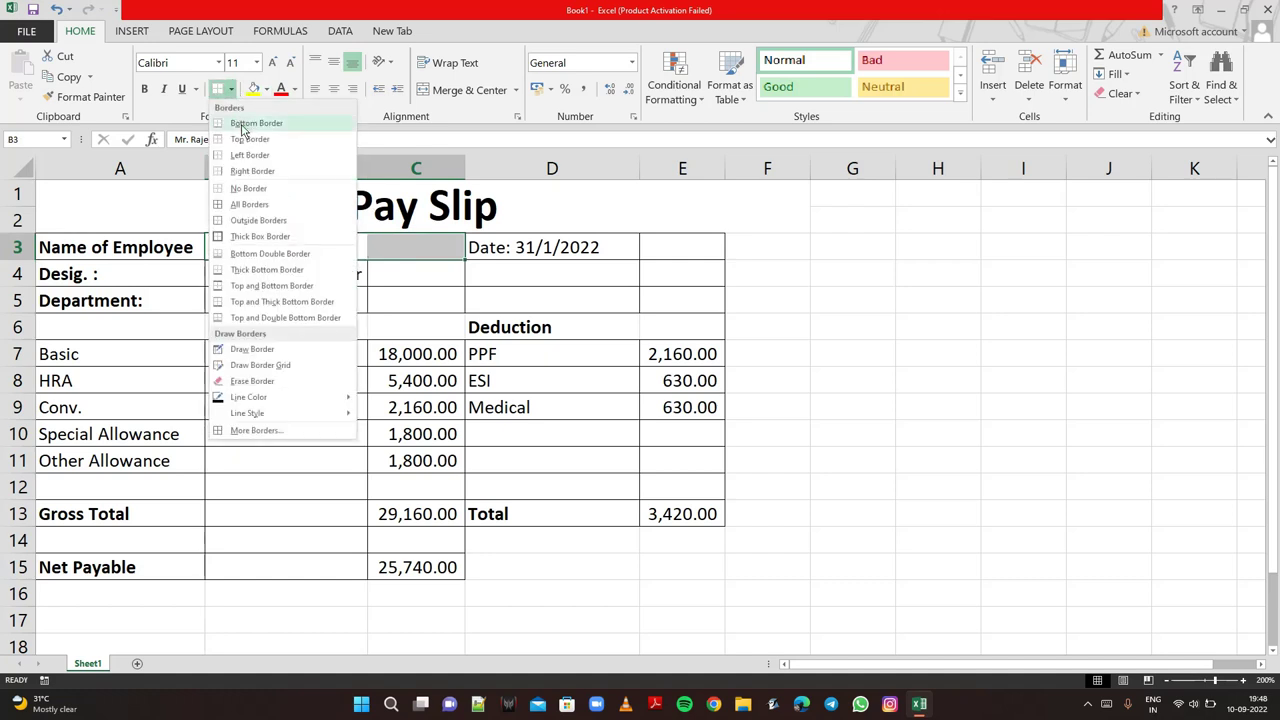
pyautogui.click(241, 128)
pyautogui.click(231, 89)
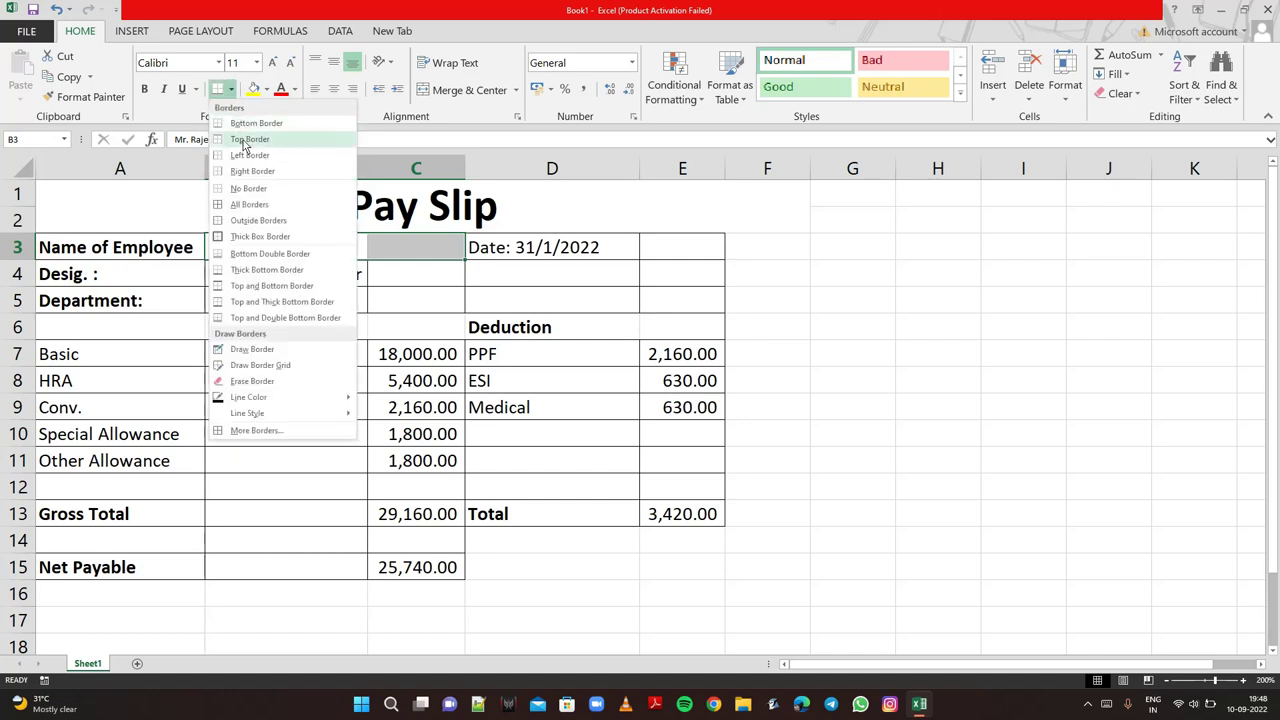
pyautogui.click(245, 142)
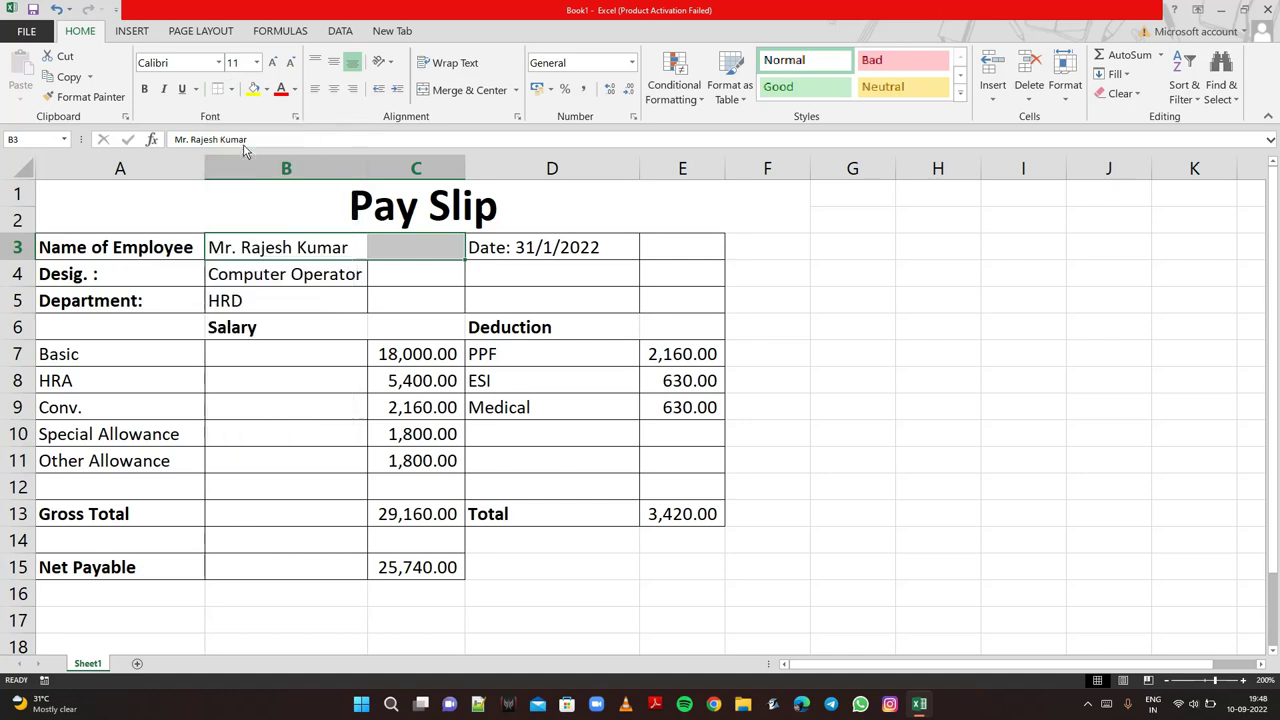
pyautogui.click(232, 90)
pyautogui.click(246, 158)
pyautogui.click(231, 89)
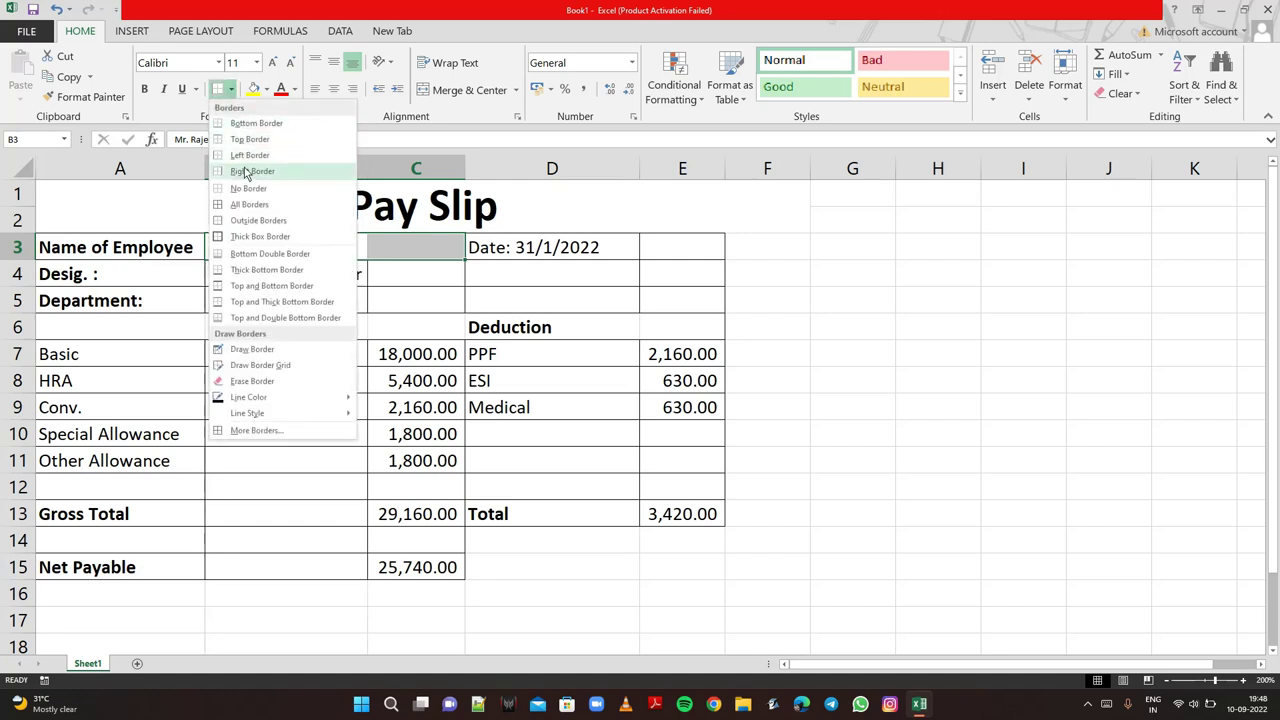
pyautogui.click(246, 171)
pyautogui.click(818, 272)
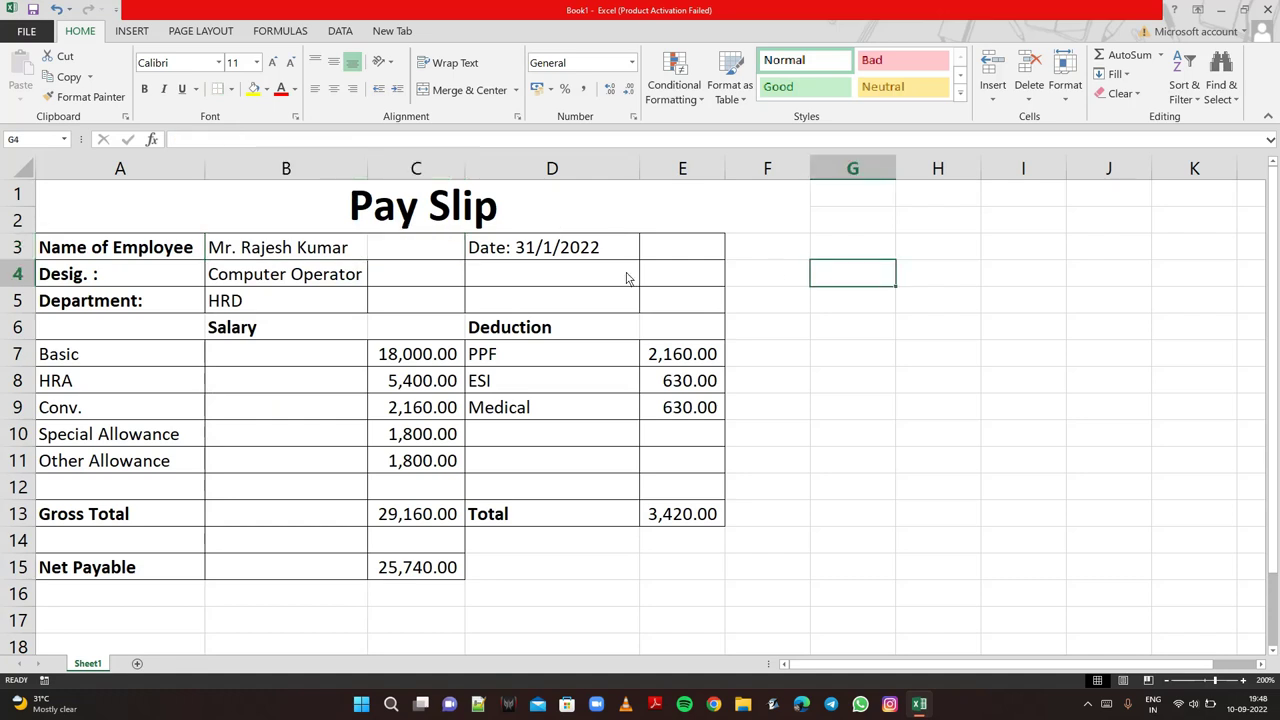
# Clear all borders from the designation and department cells B4:C5
pyautogui.click(361, 285)
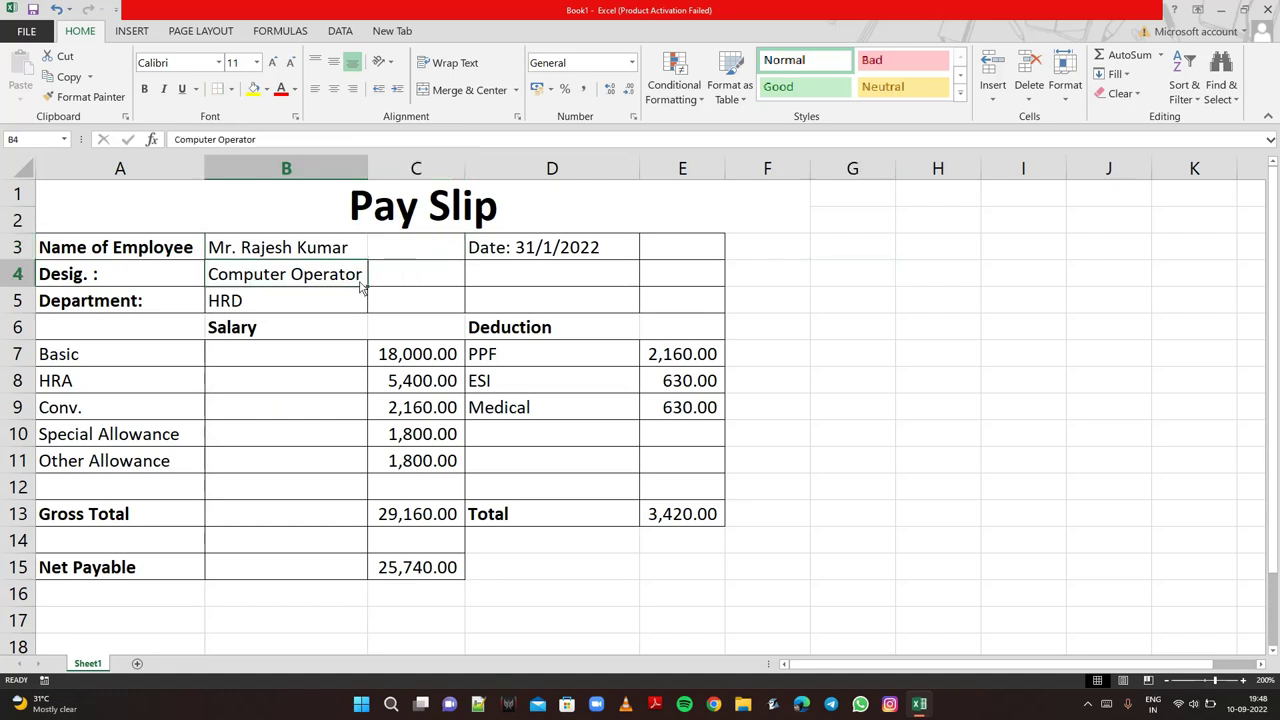
pyautogui.moveTo(361, 285); pyautogui.dragTo(385, 297)
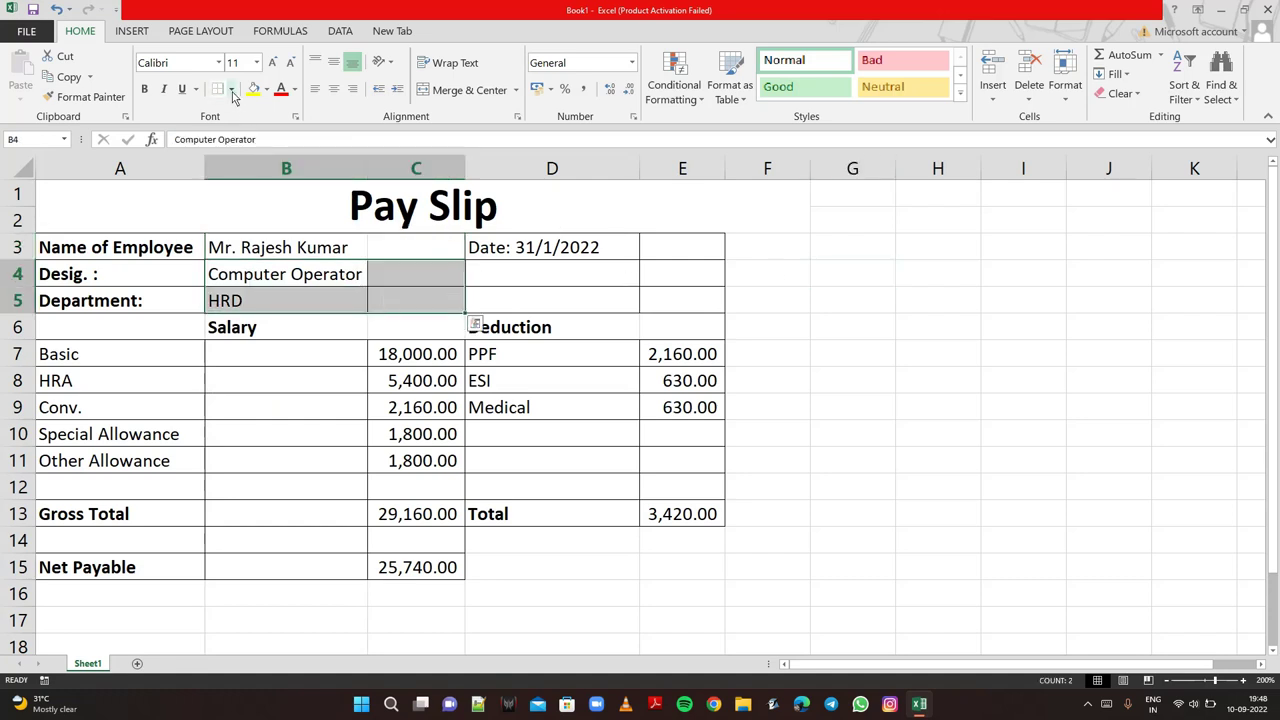
pyautogui.press('Escape')
pyautogui.click(231, 90)
pyautogui.click(259, 189)
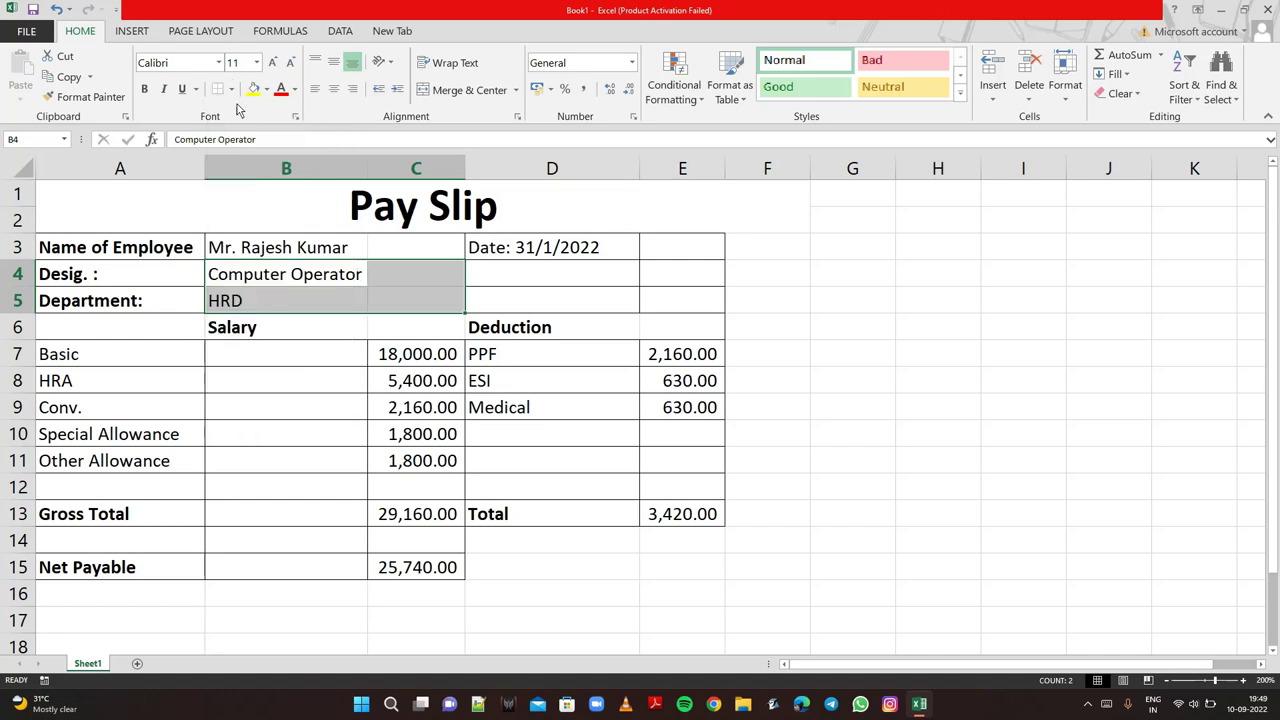
pyautogui.click(231, 90)
# Outline B4:C5 with bottom, top, left and right borders
pyautogui.click(248, 128)
pyautogui.click(231, 90)
pyautogui.click(236, 140)
pyautogui.click(231, 90)
pyautogui.click(242, 158)
pyautogui.click(246, 166)
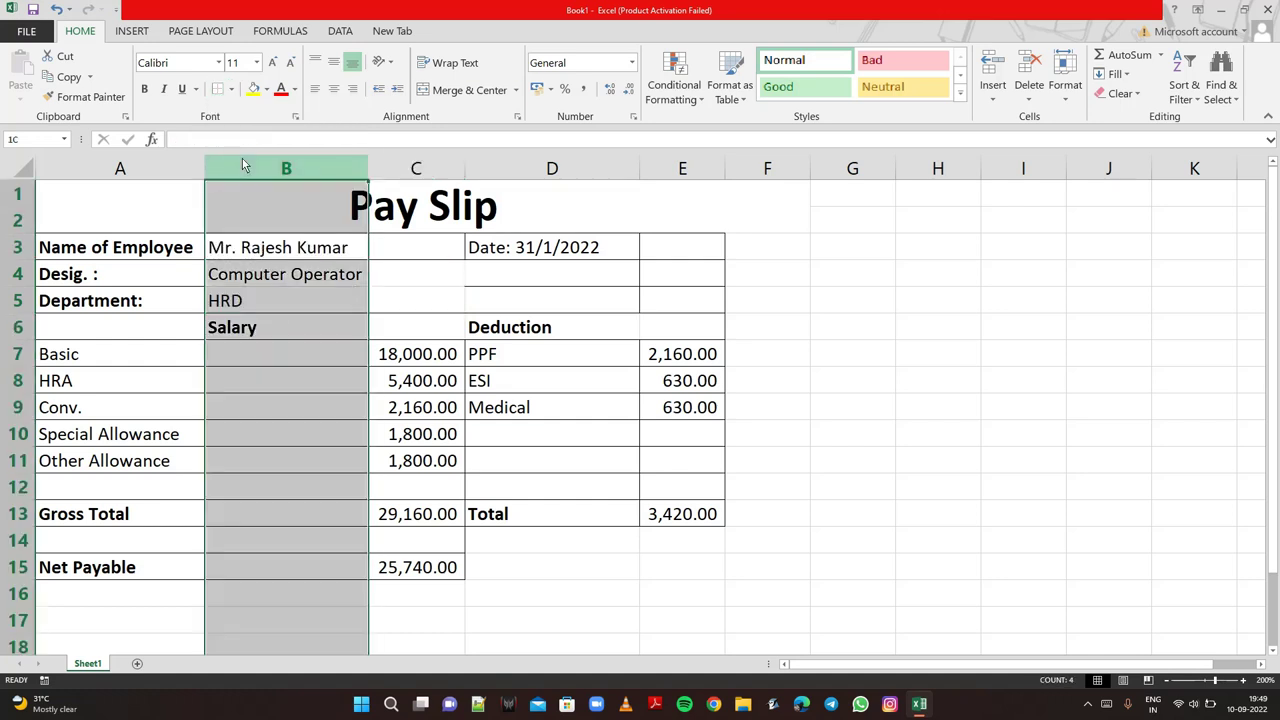
pyautogui.moveTo(249, 283); pyautogui.dragTo(379, 300)
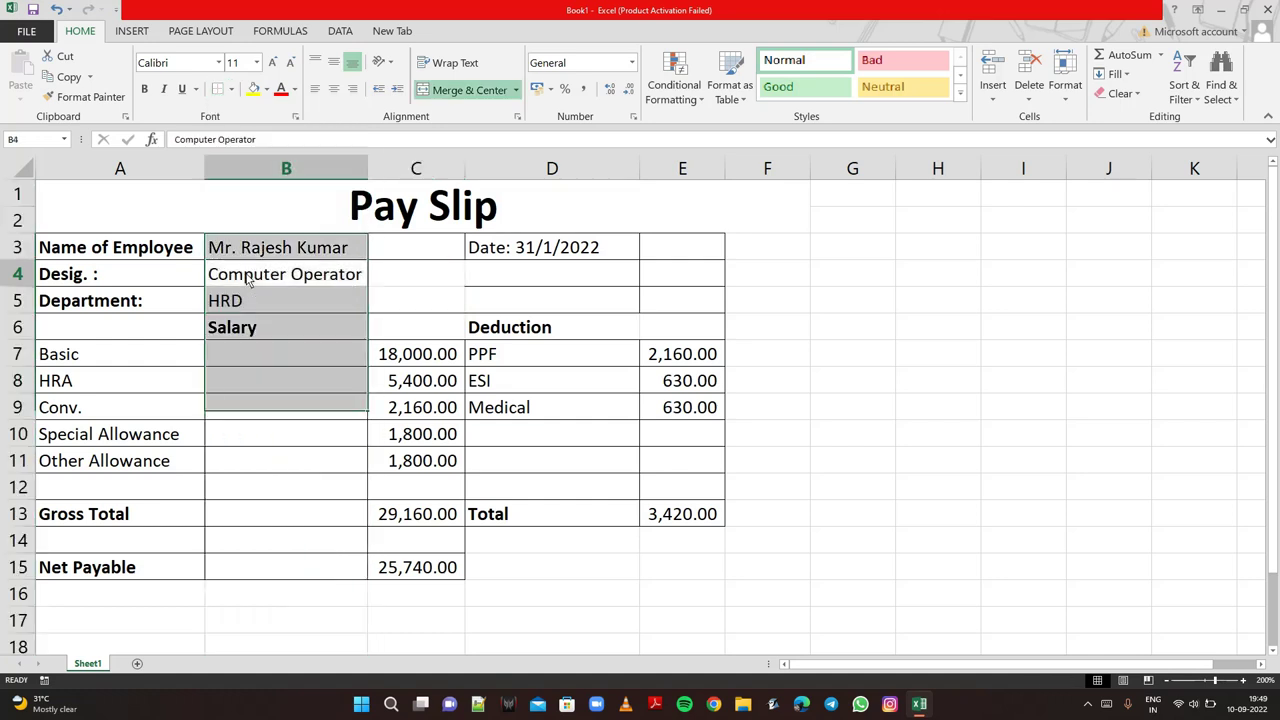
pyautogui.click(230, 90)
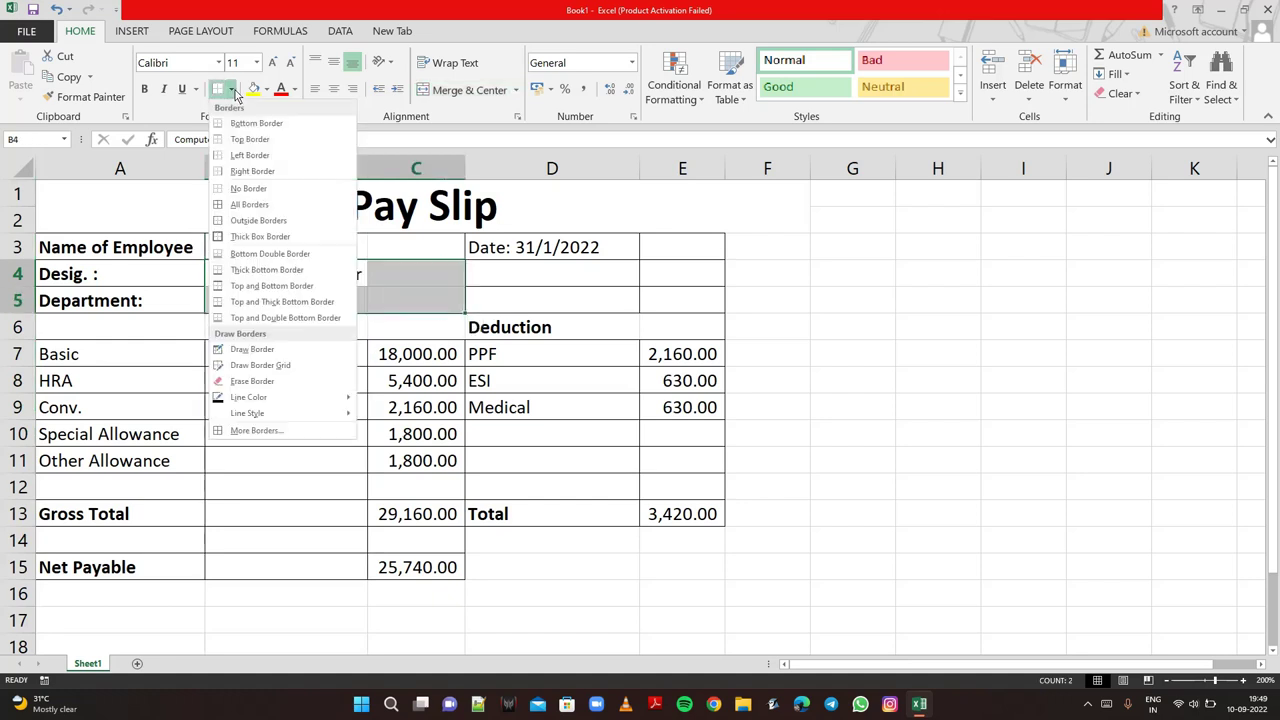
pyautogui.click(281, 172)
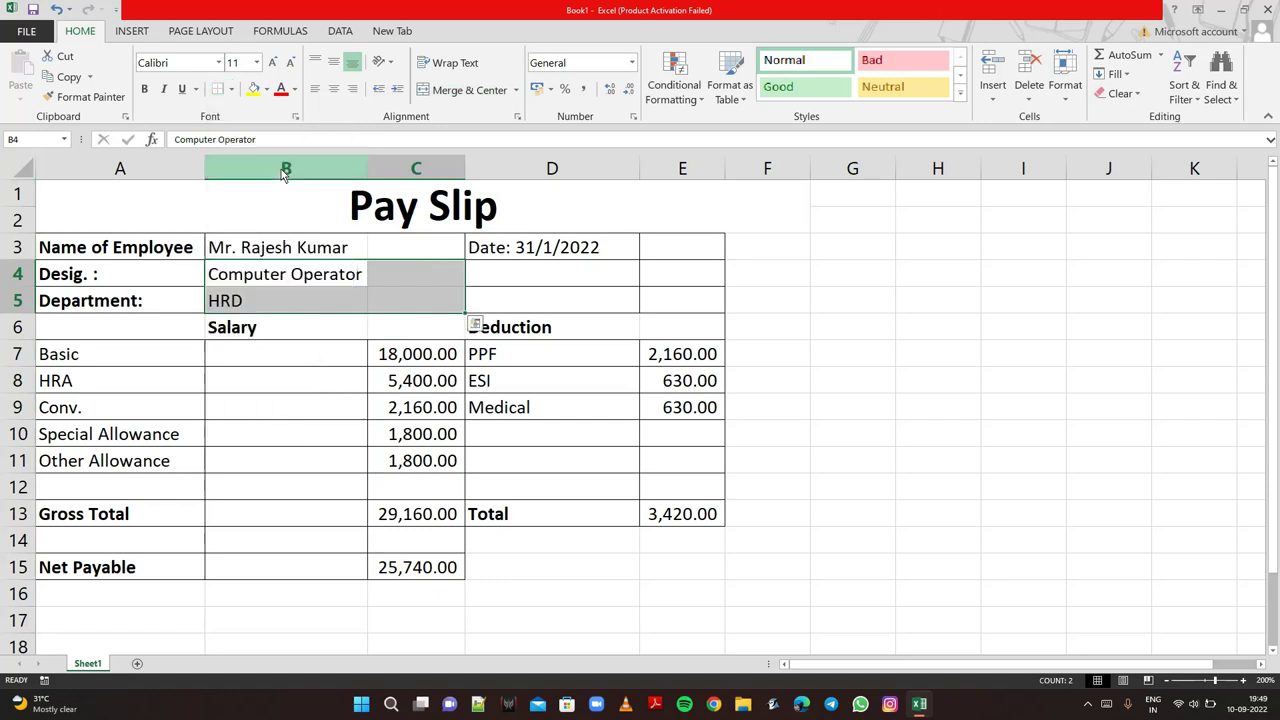
pyautogui.click(966, 289)
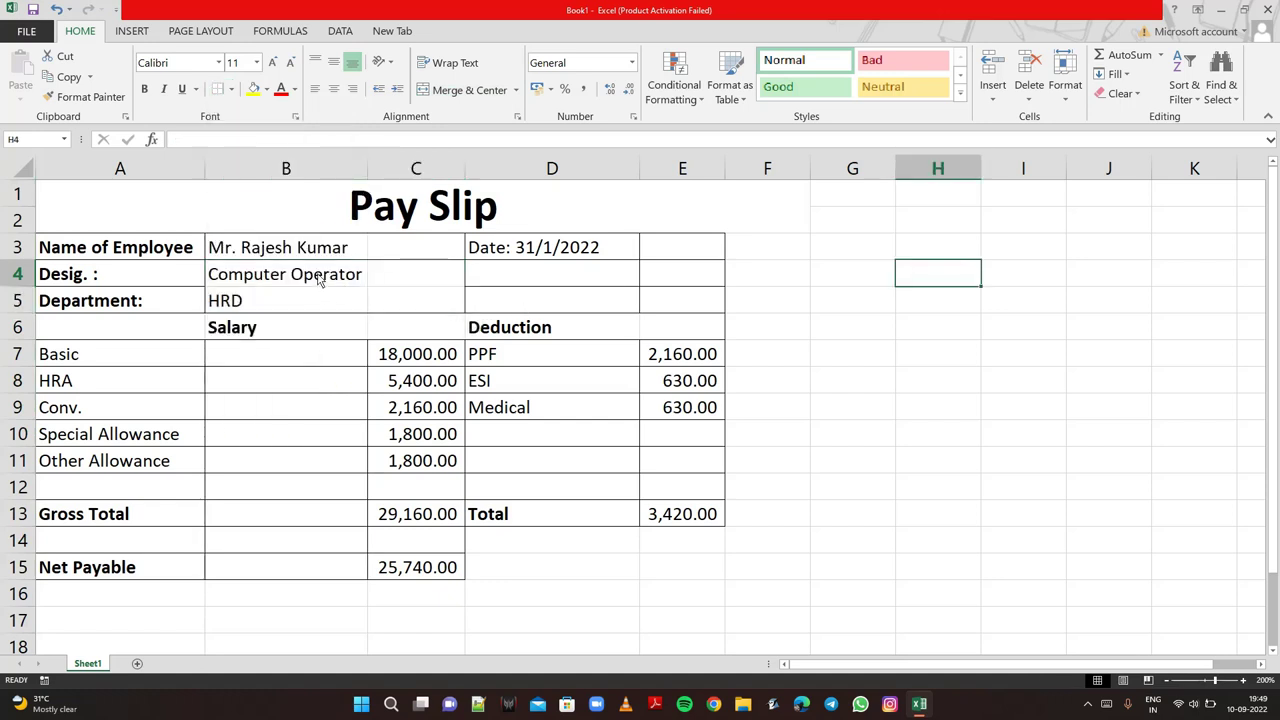
# Add a bottom border under B4:C4 to separate designation from department
pyautogui.moveTo(320, 285); pyautogui.dragTo(385, 291)
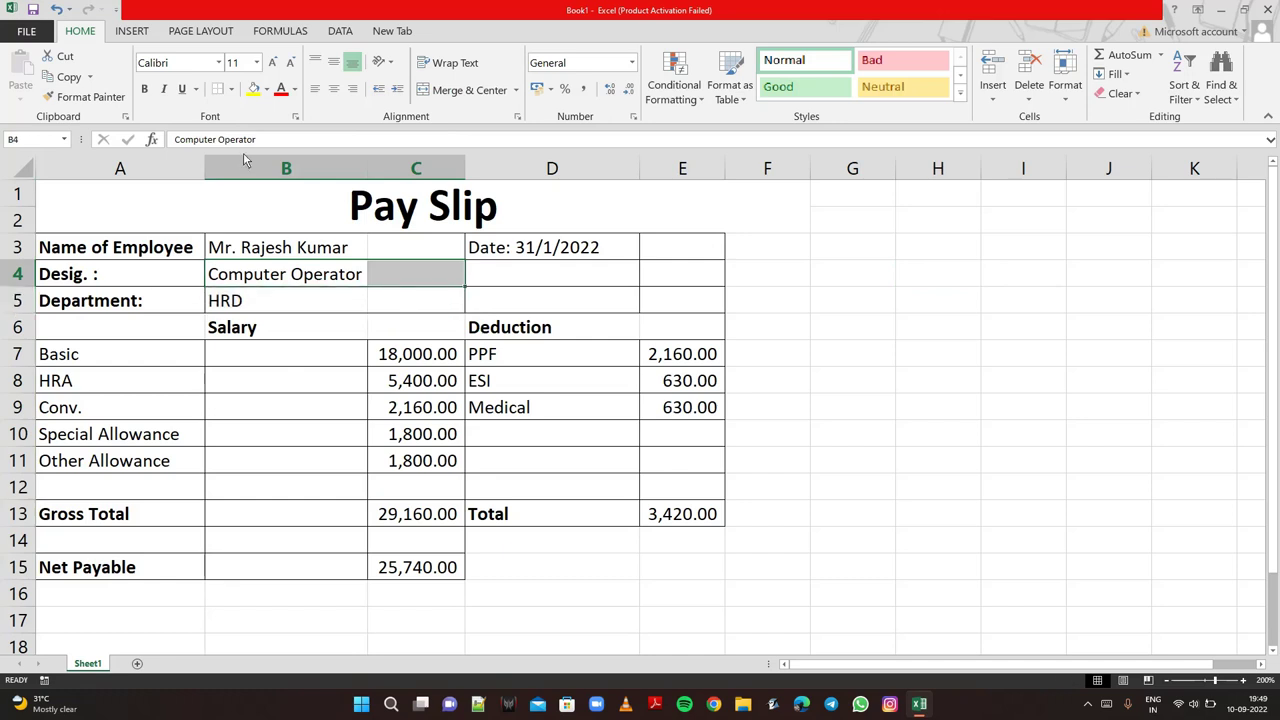
pyautogui.click(230, 89)
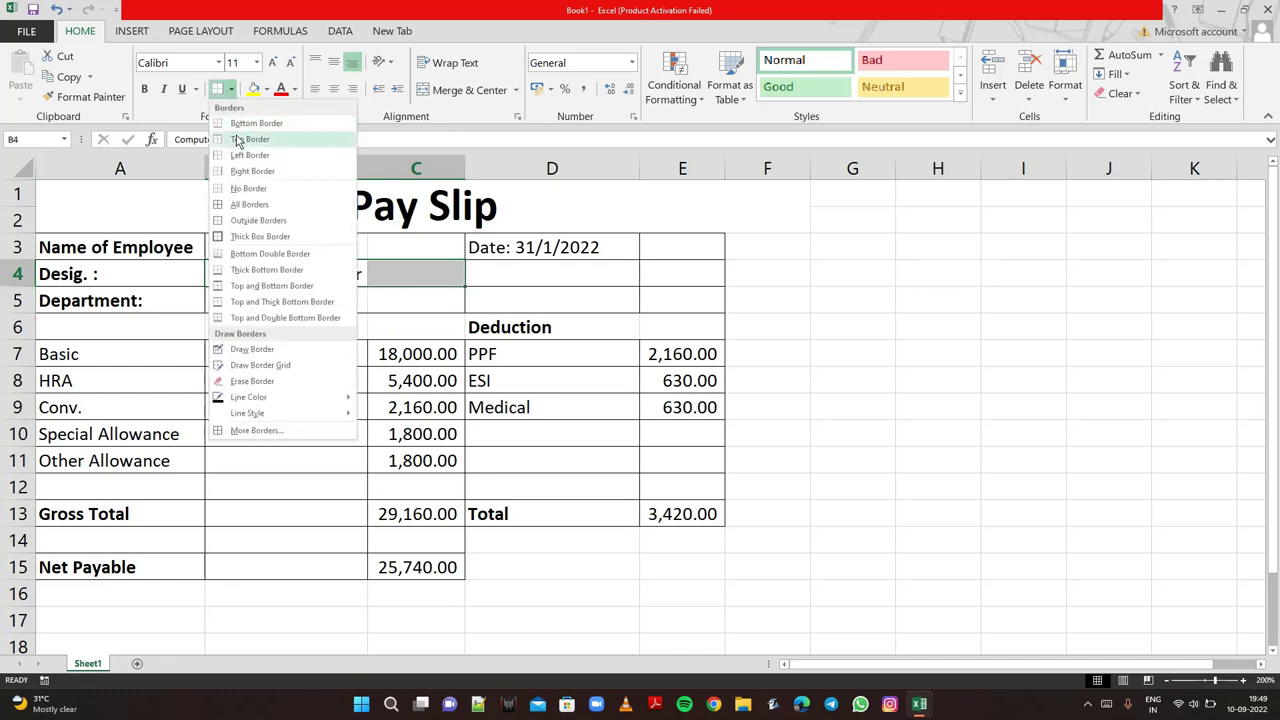
pyautogui.click(240, 124)
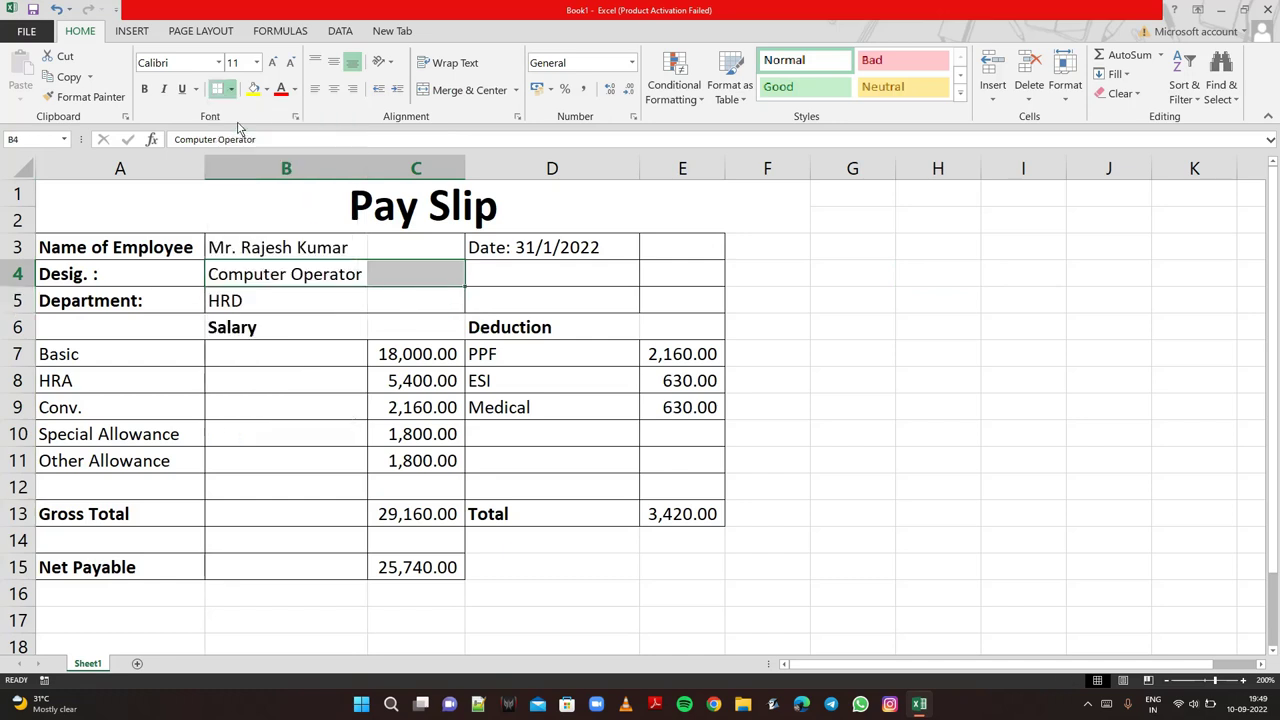
pyautogui.click(893, 250)
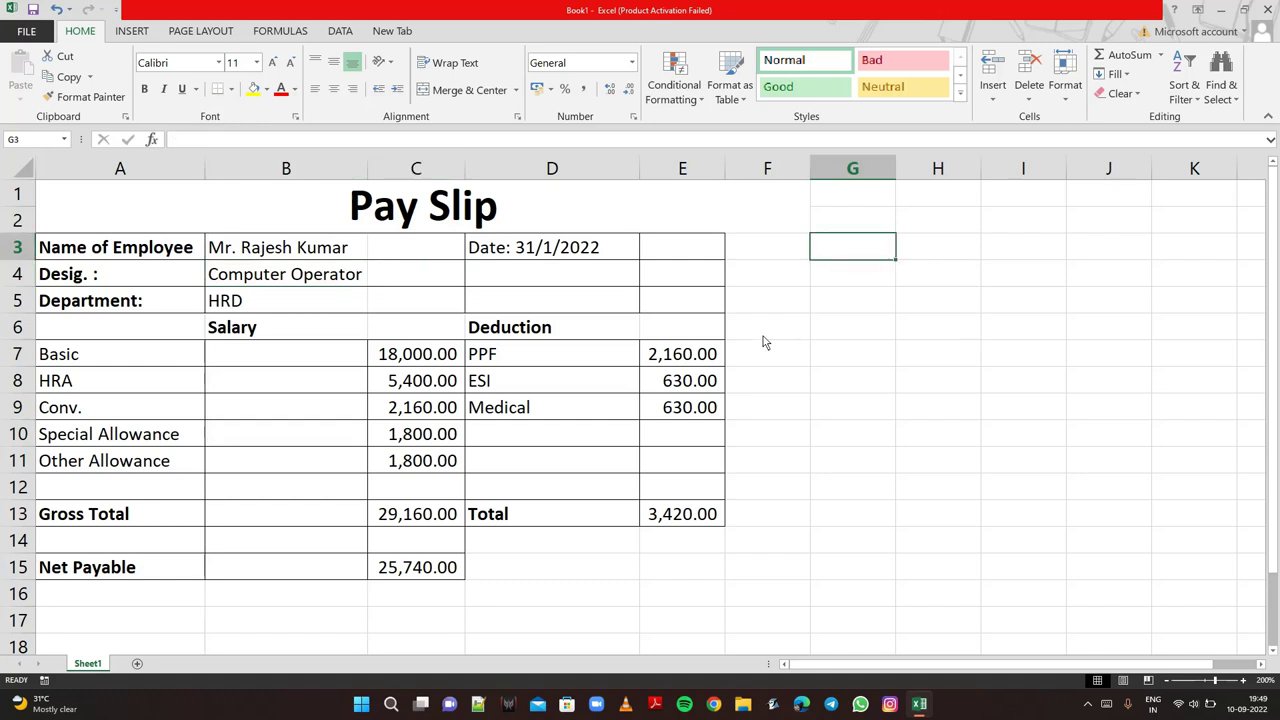
pyautogui.click(325, 324)
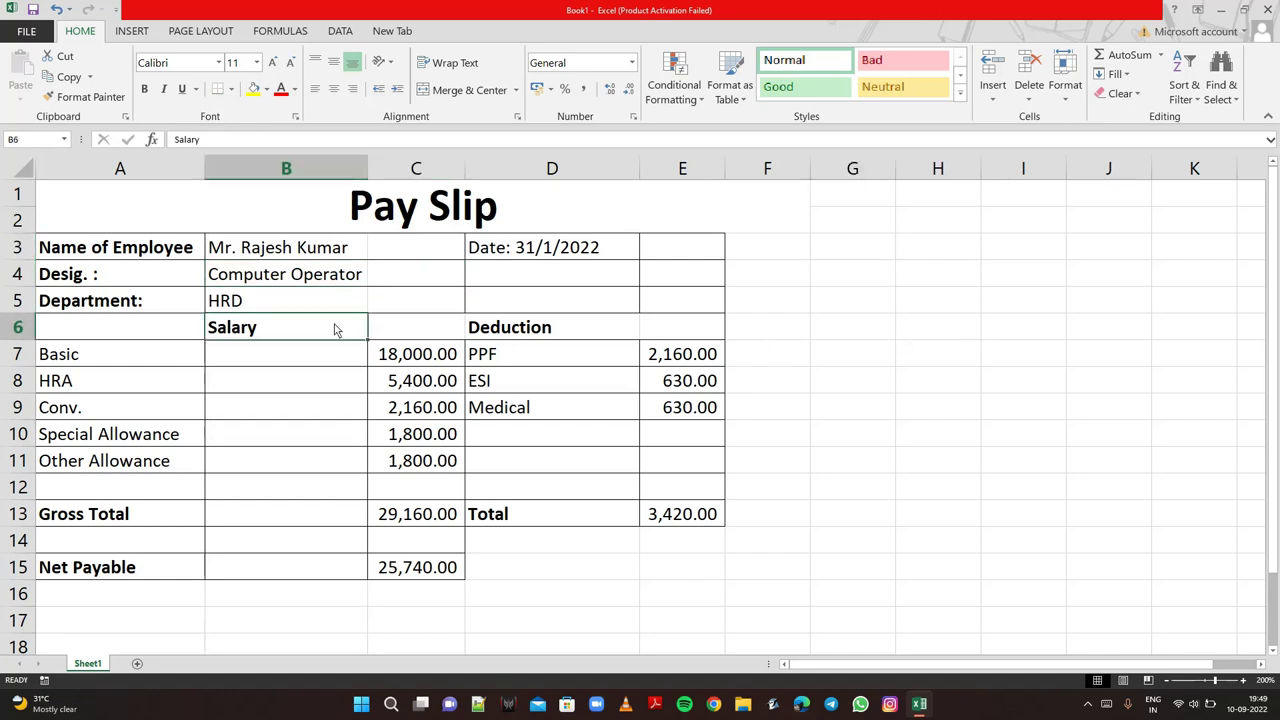